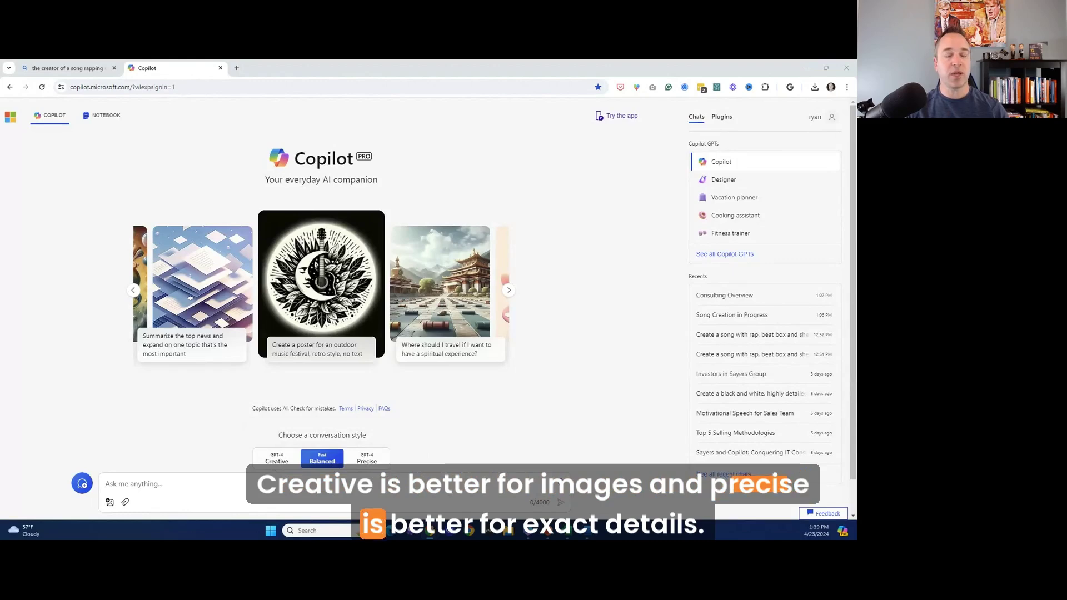
# - Switch to Precise style and send the /annual10 research prompt with Microsoft as the company
pyautogui.click(376, 459)
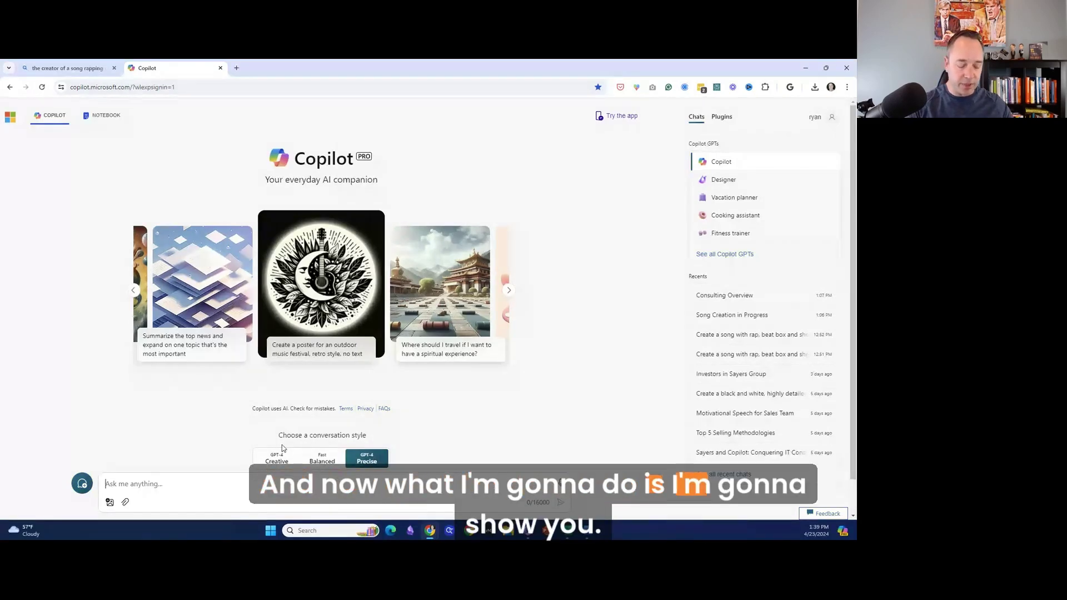
pyautogui.write('/annual10')
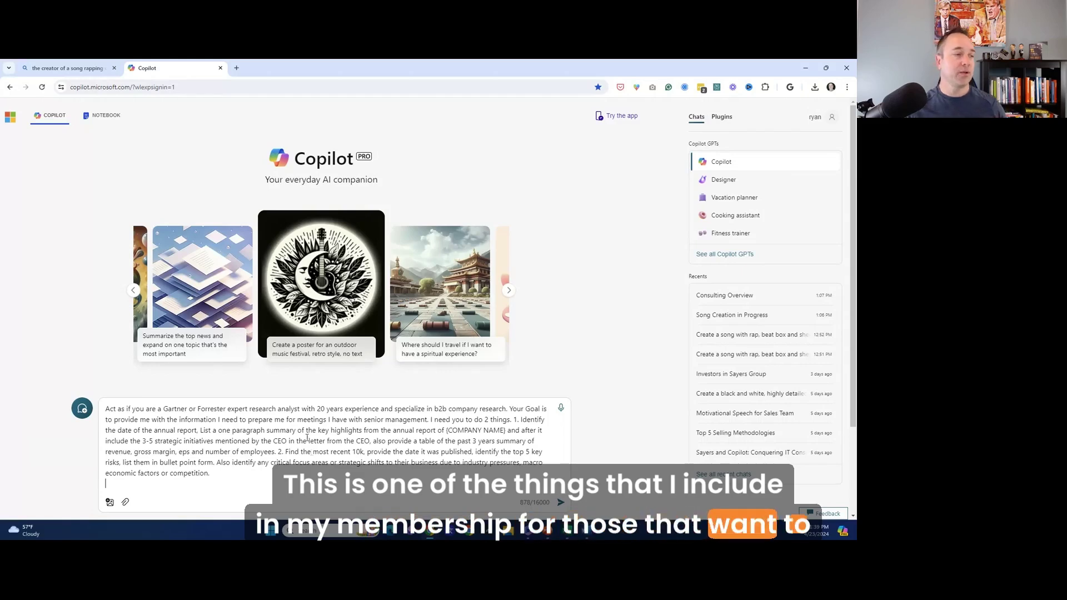
pyautogui.moveTo(448, 431); pyautogui.dragTo(502, 431)
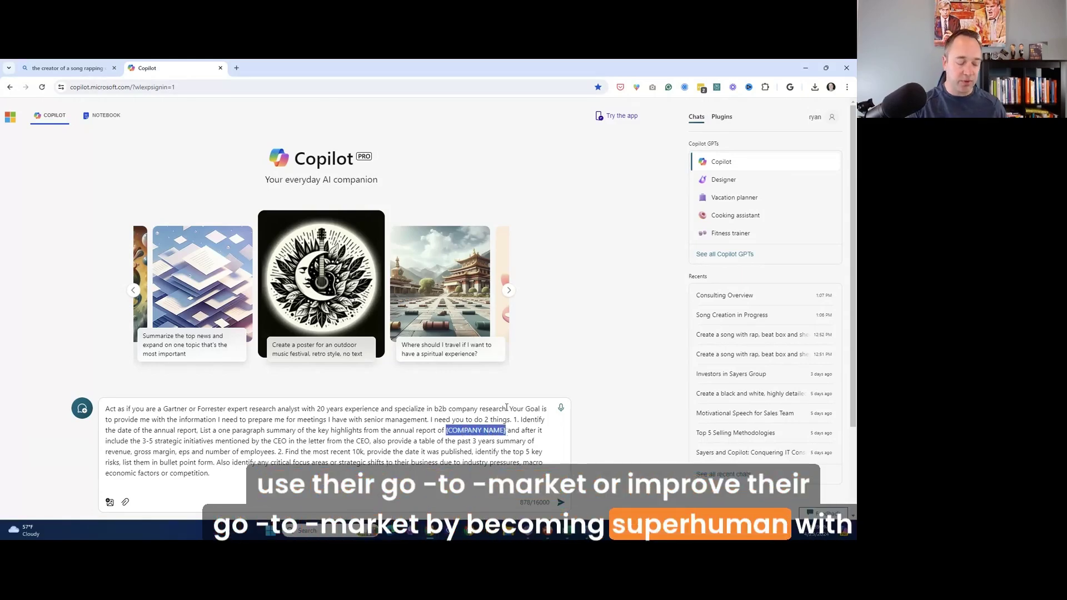
pyautogui.write('Microsoft')
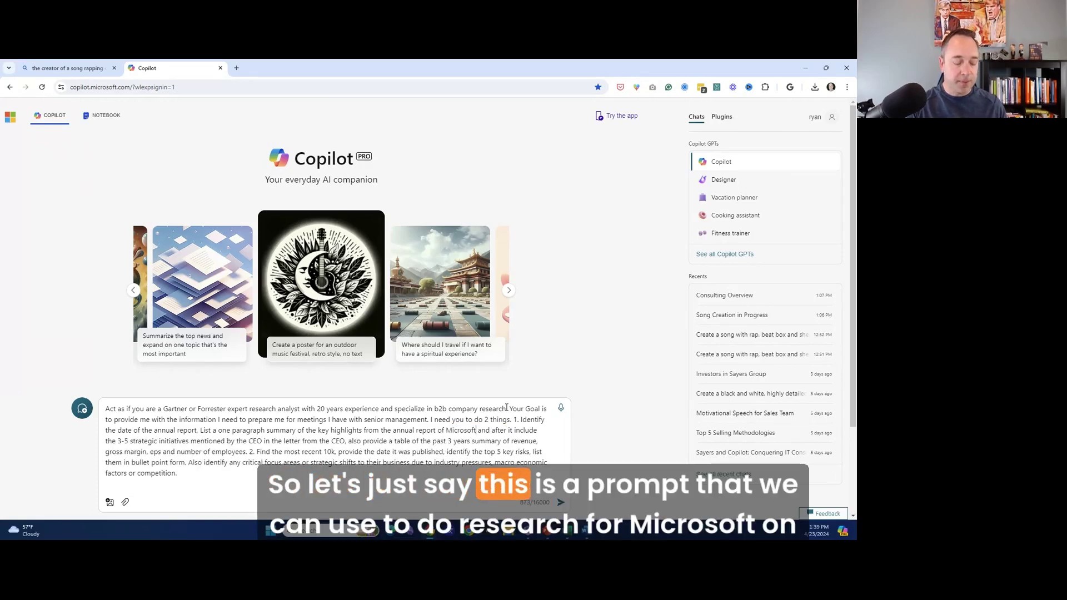
pyautogui.press('Return')
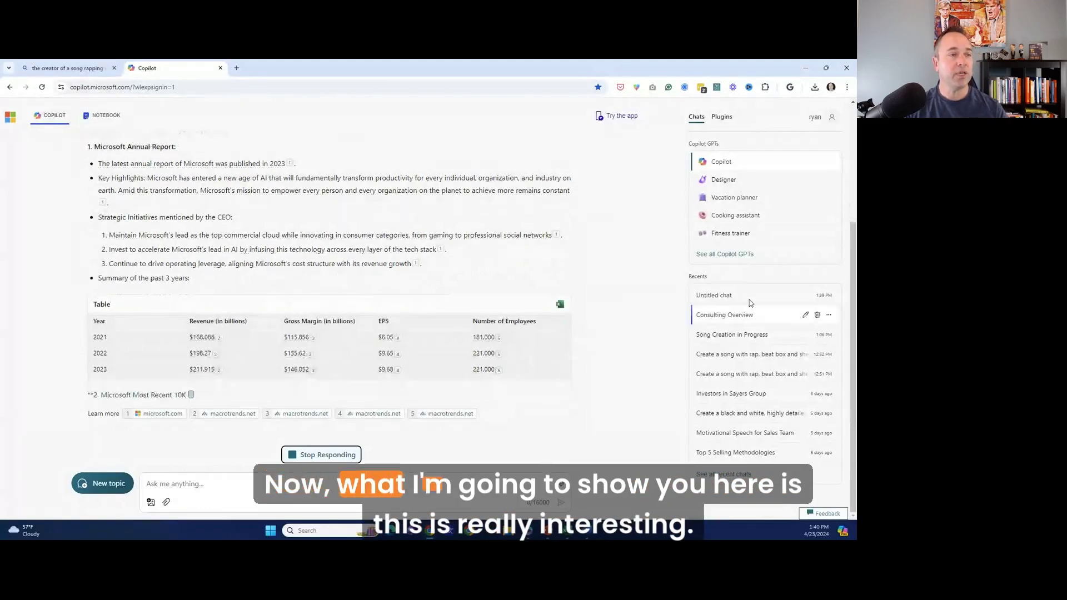
# - Scroll through the finished Microsoft answer, its 2021–2023 financials table, 10-K section and sources
pyautogui.scroll(3, 853, 327)
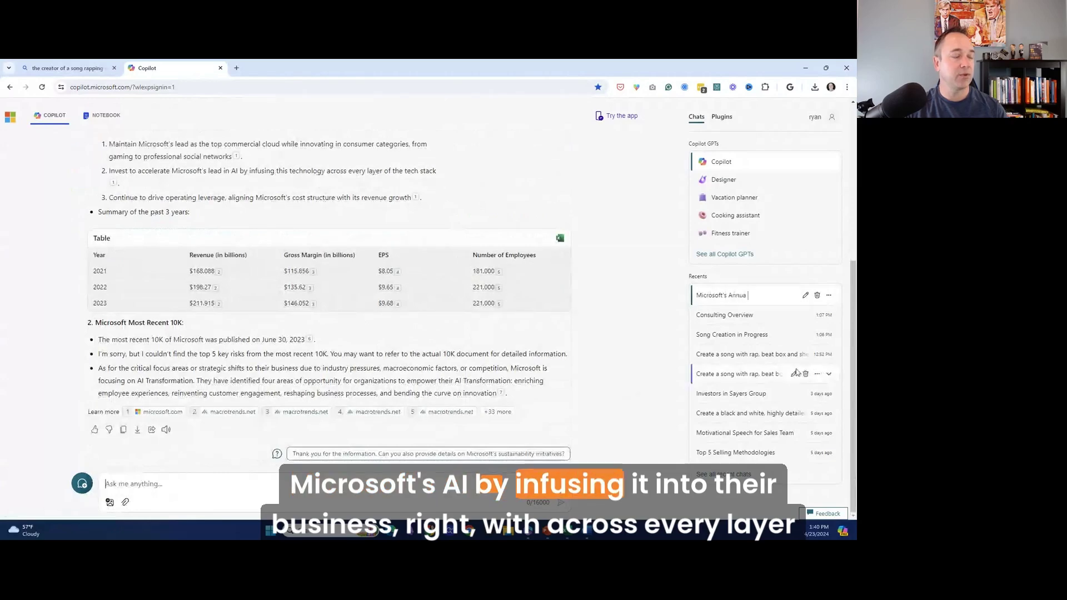
pyautogui.scroll(2, 853, 312)
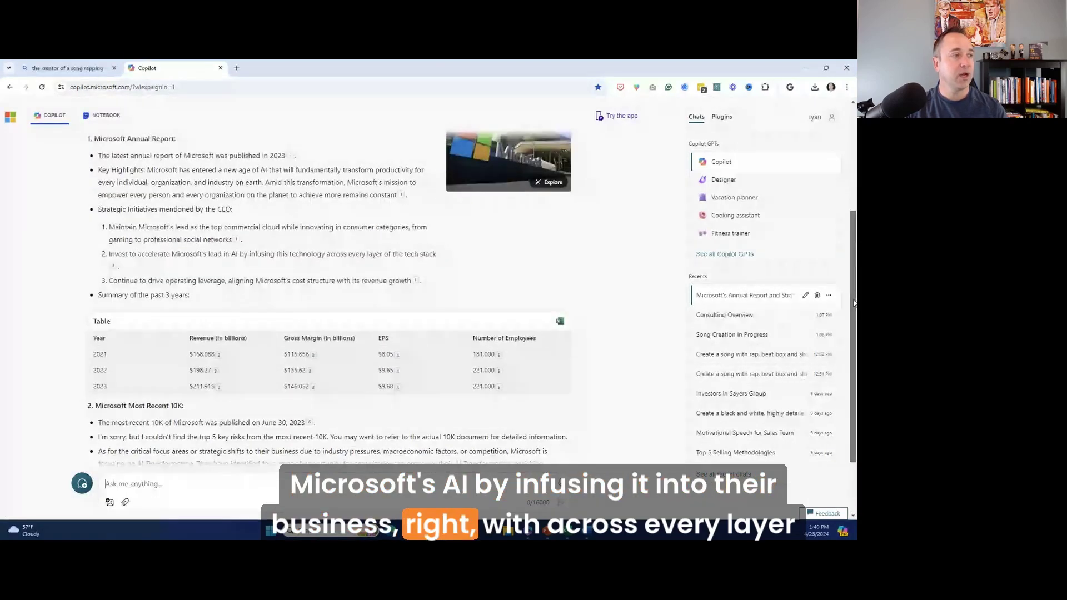
pyautogui.moveTo(855, 318); pyautogui.dragTo(856, 330)
pyautogui.scroll(-1, 855, 329)
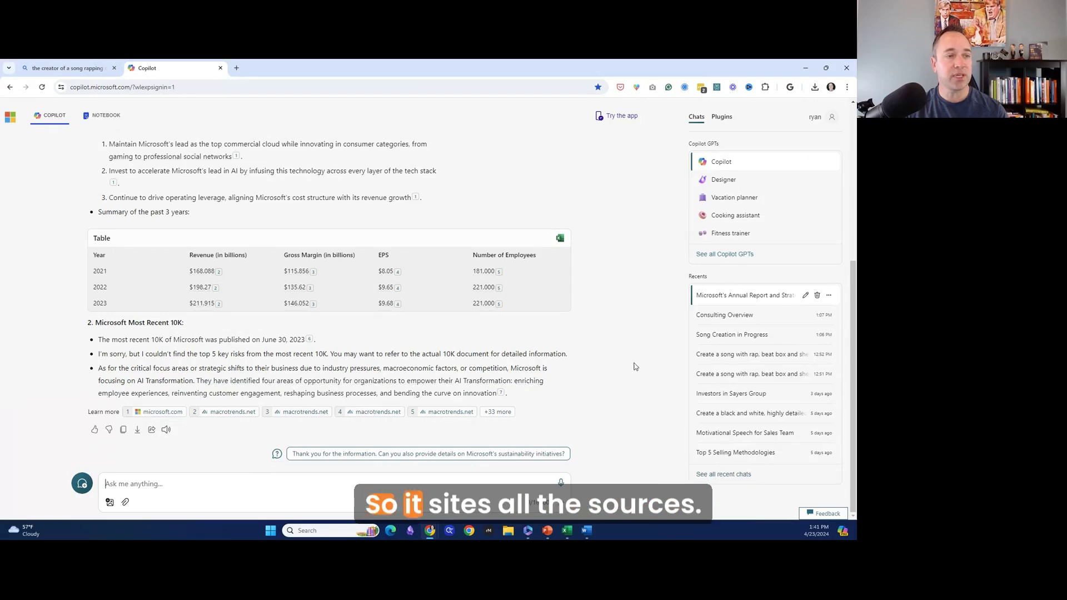
pyautogui.scroll(2, 538, 503)
pyautogui.scroll(5, 542, 503)
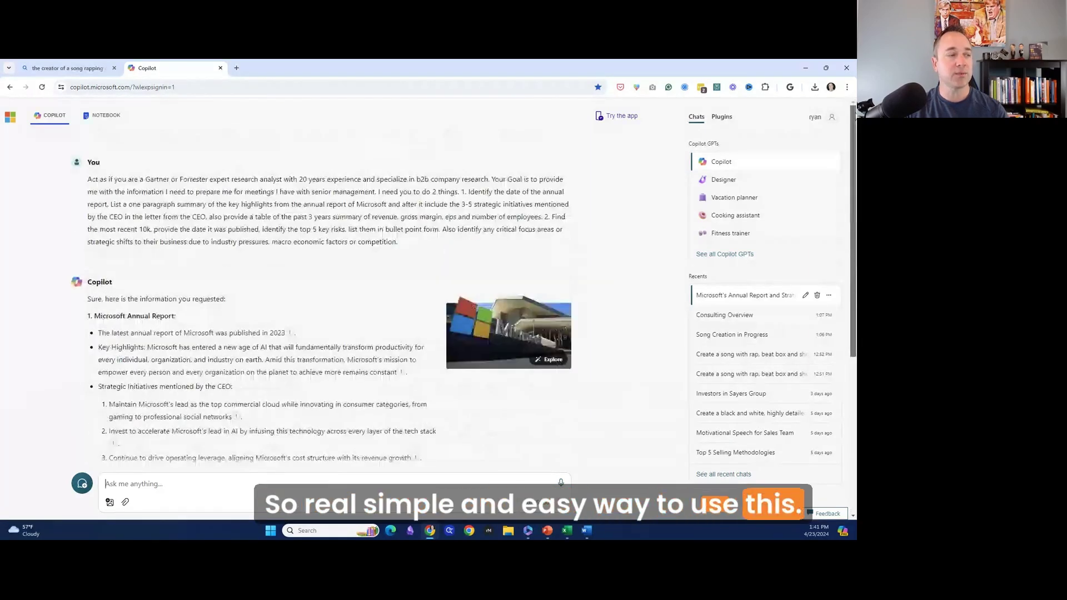
pyautogui.scroll(-7, 542, 503)
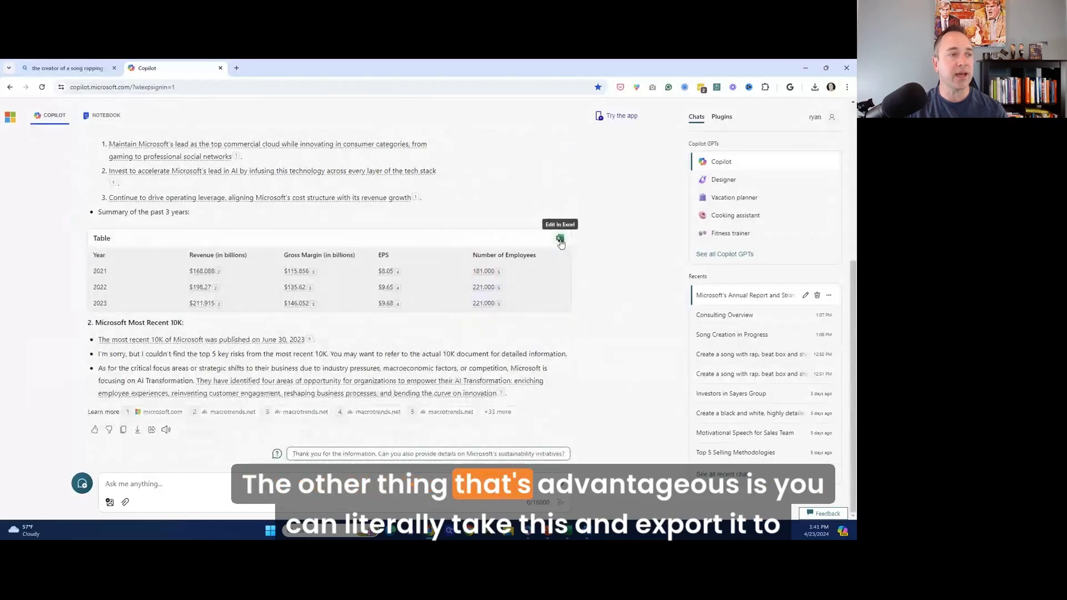
# - Export the financials table to an Excel Online workbook and return to the chat
pyautogui.click(561, 240)
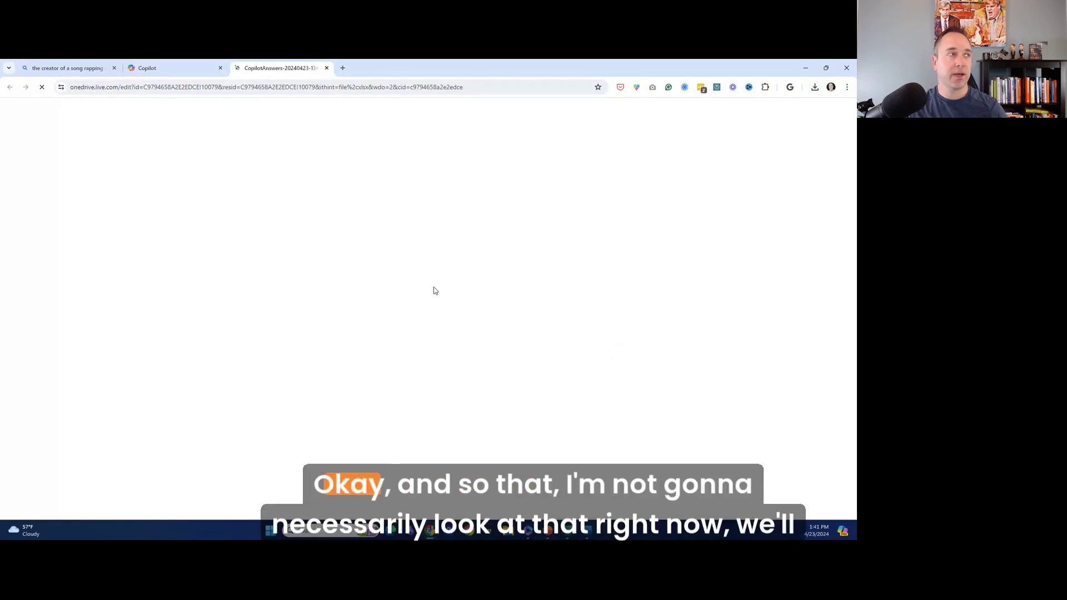
pyautogui.click(185, 69)
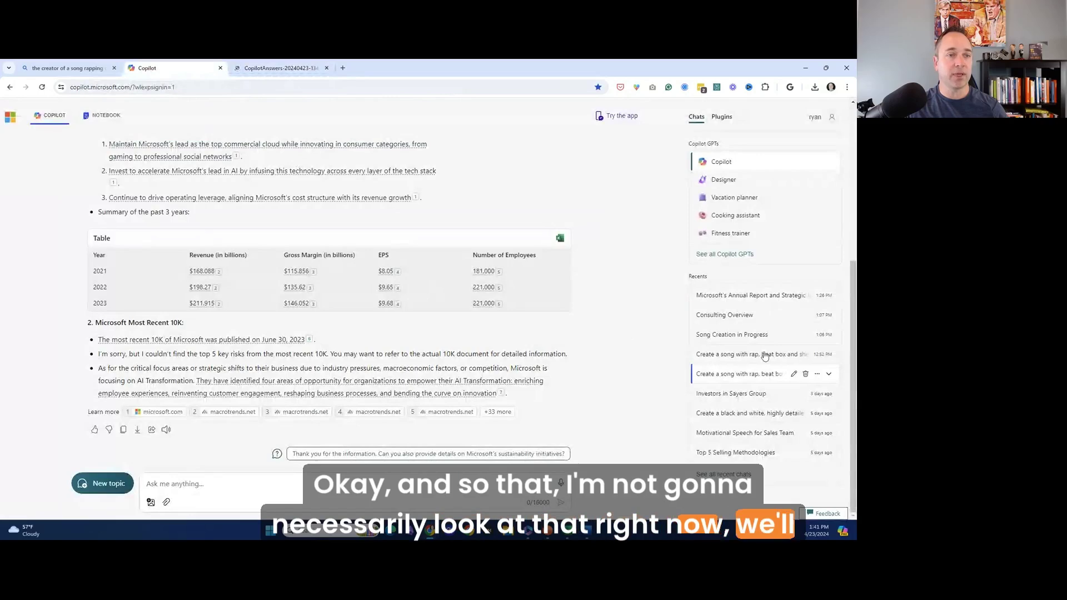
pyautogui.scroll(5, 329, 300)
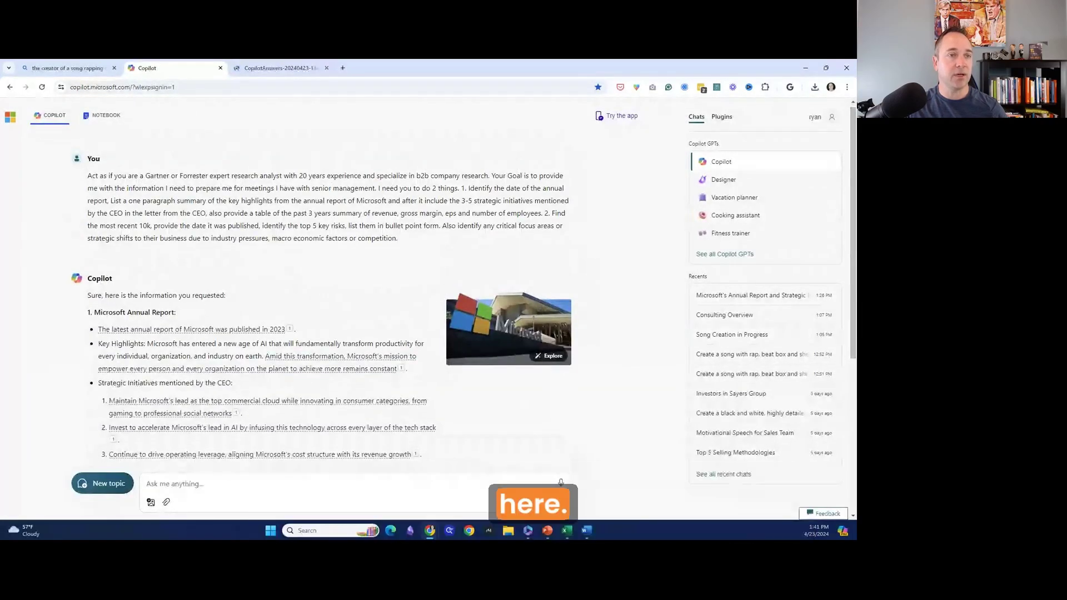
pyautogui.scroll(-5, 802, 402)
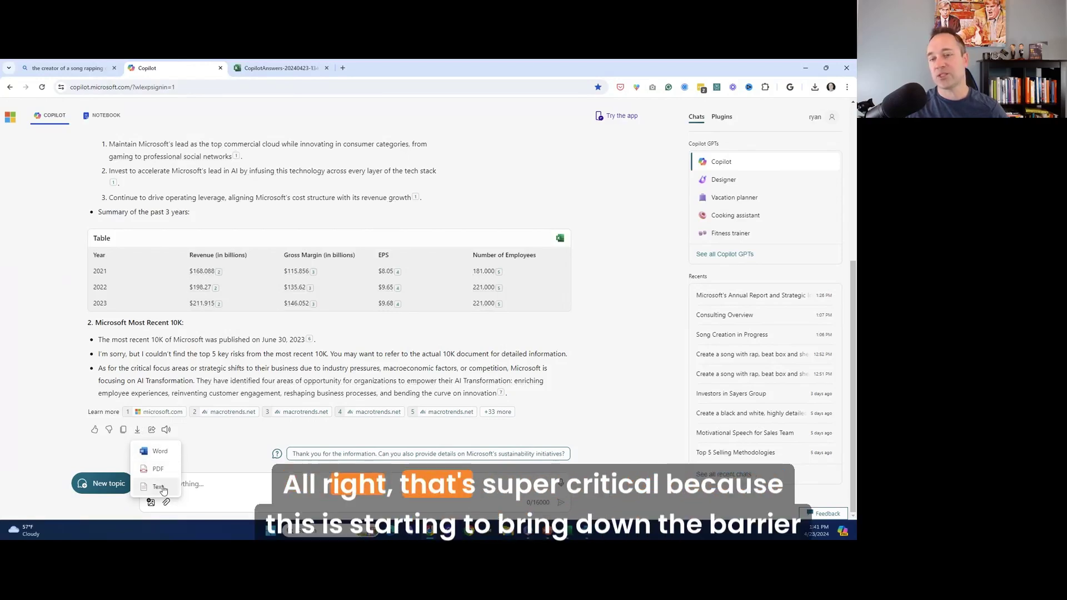
# - Export the full answer to Word, check both exported tabs, and return to the chat
pyautogui.click(161, 451)
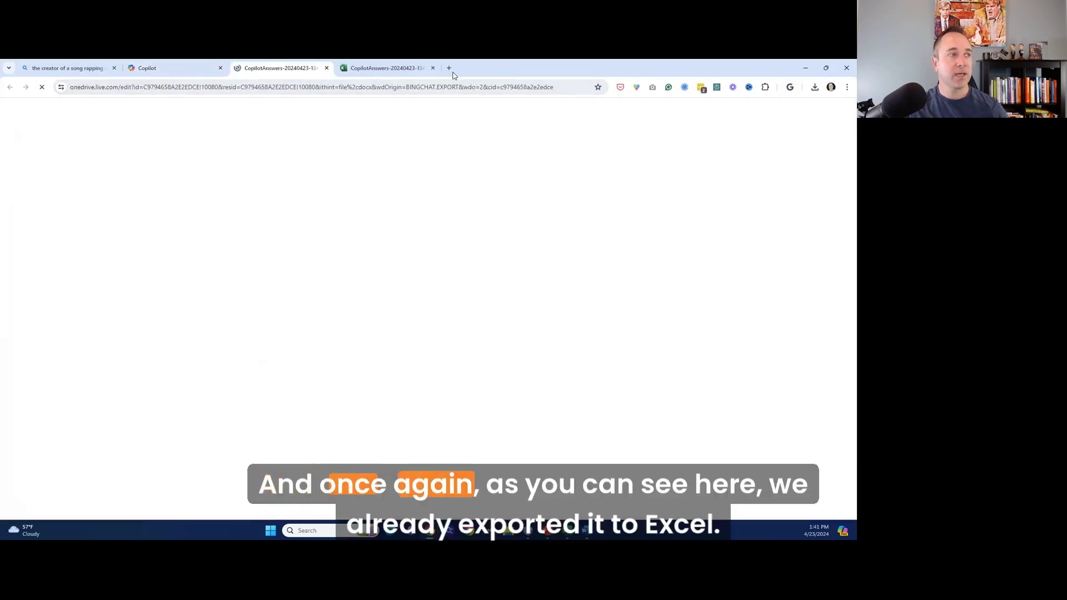
pyautogui.click(399, 68)
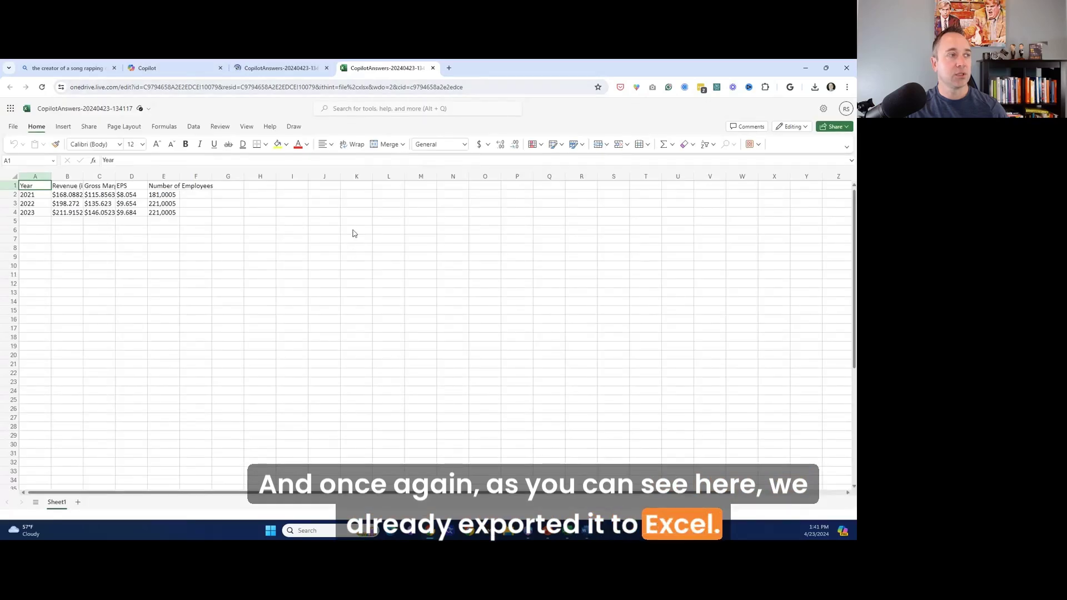
pyautogui.click(348, 230)
pyautogui.hotkey('ctrl', 'shift', 'Tab')
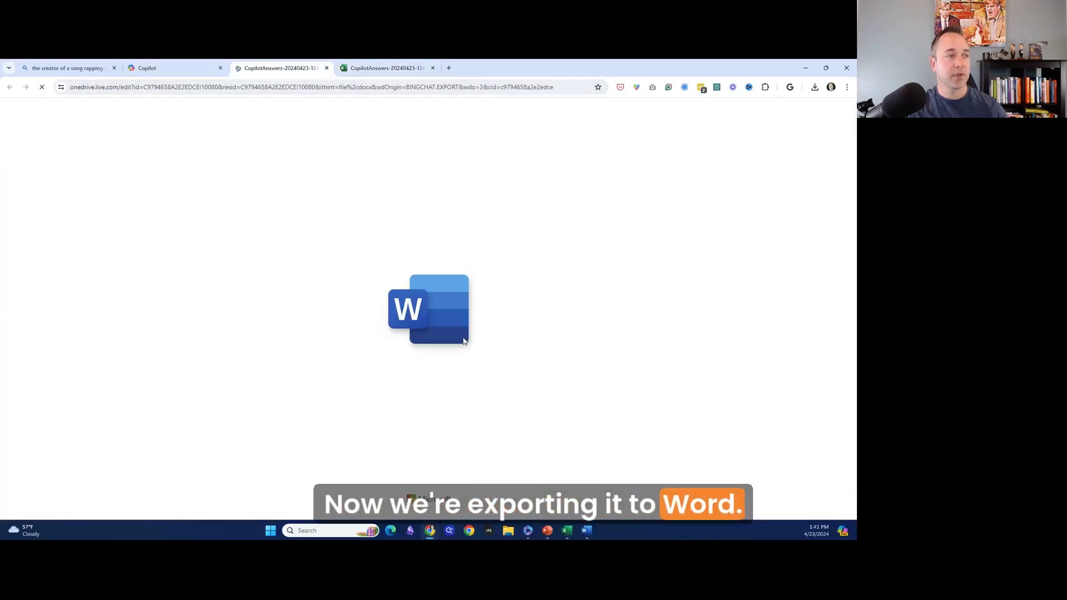
pyautogui.click(195, 68)
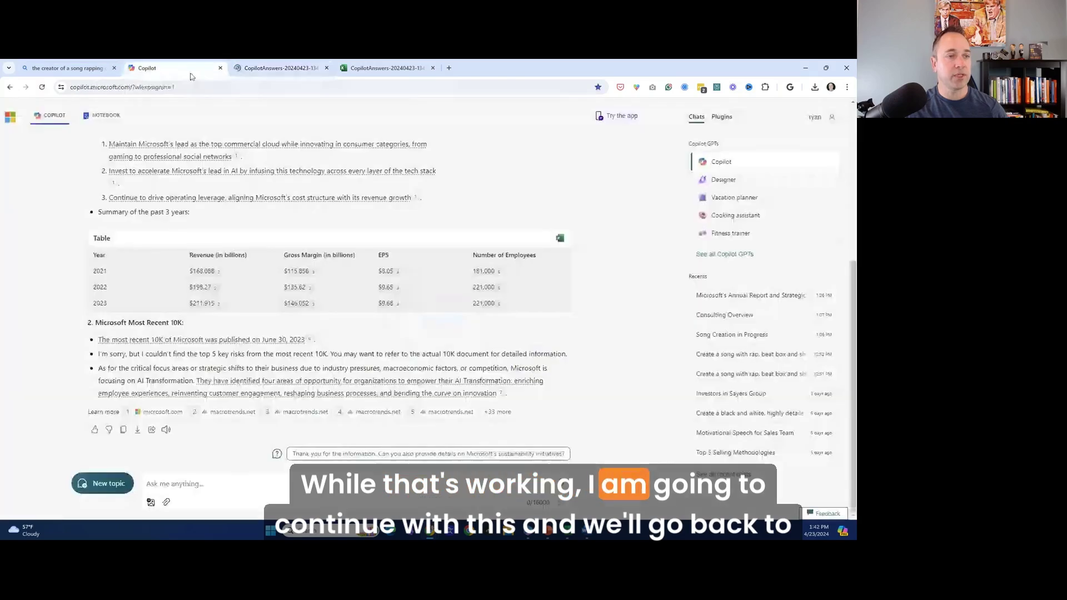
pyautogui.moveTo(839, 329)
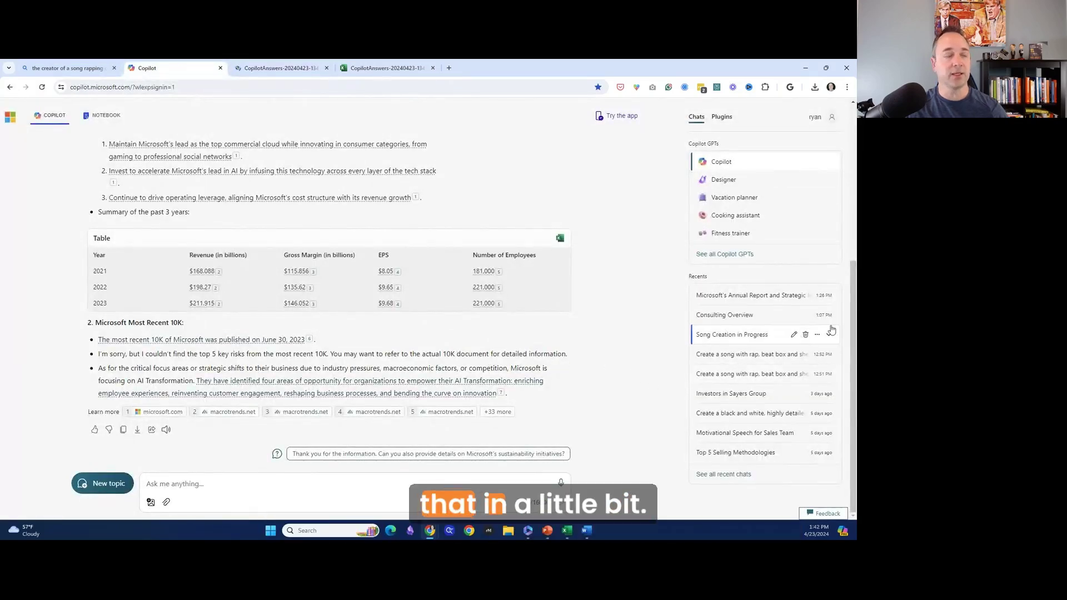
pyautogui.scroll(3, 328, 300)
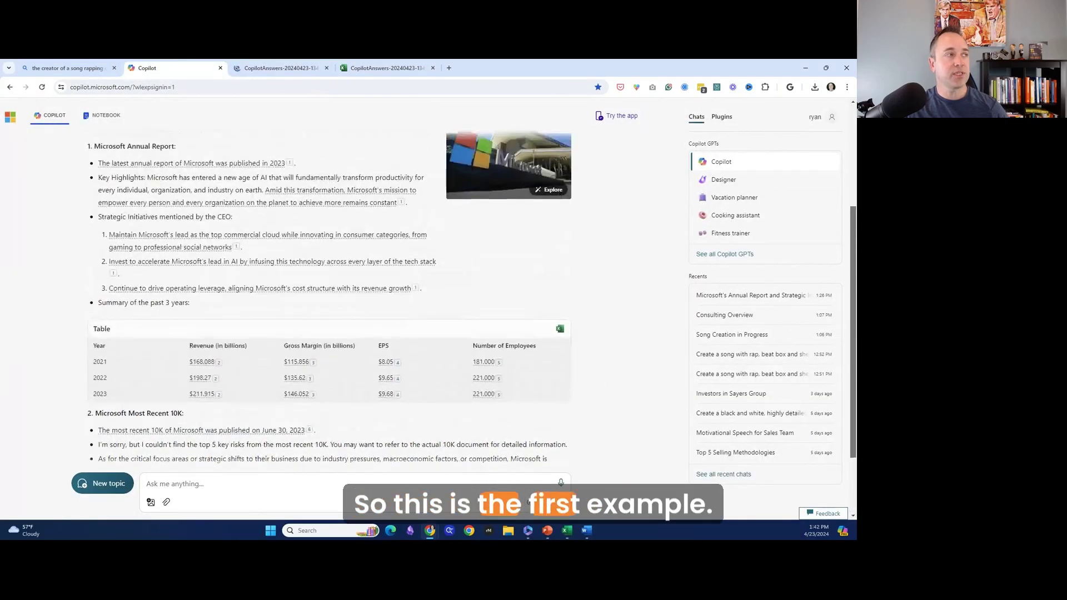
pyautogui.scroll(3, 131, 119)
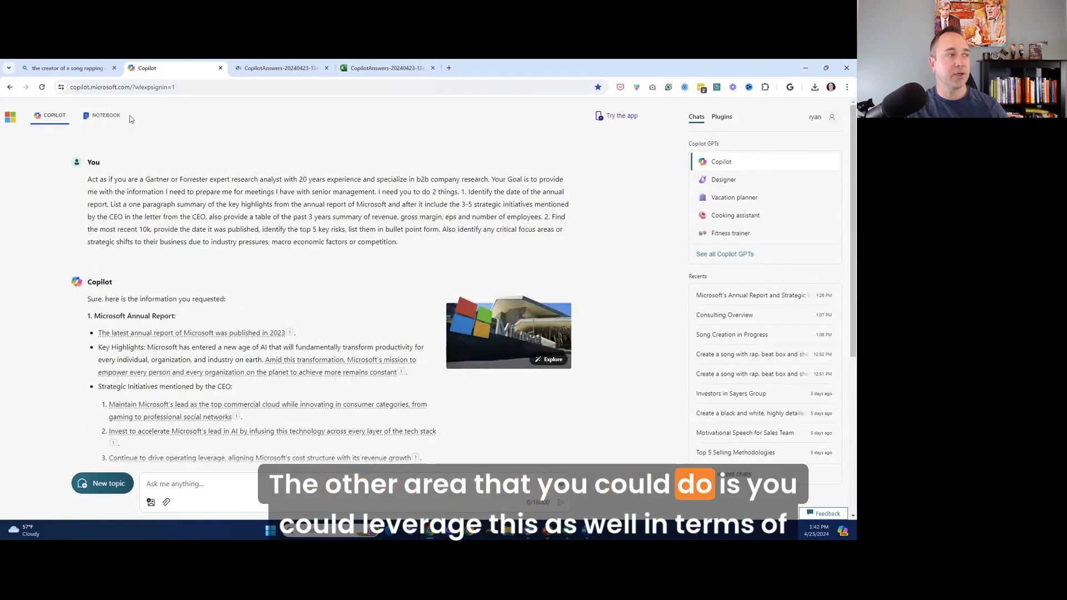
# - Start a Notebook prompt from the /ap prompt shortcut
pyautogui.click(106, 115)
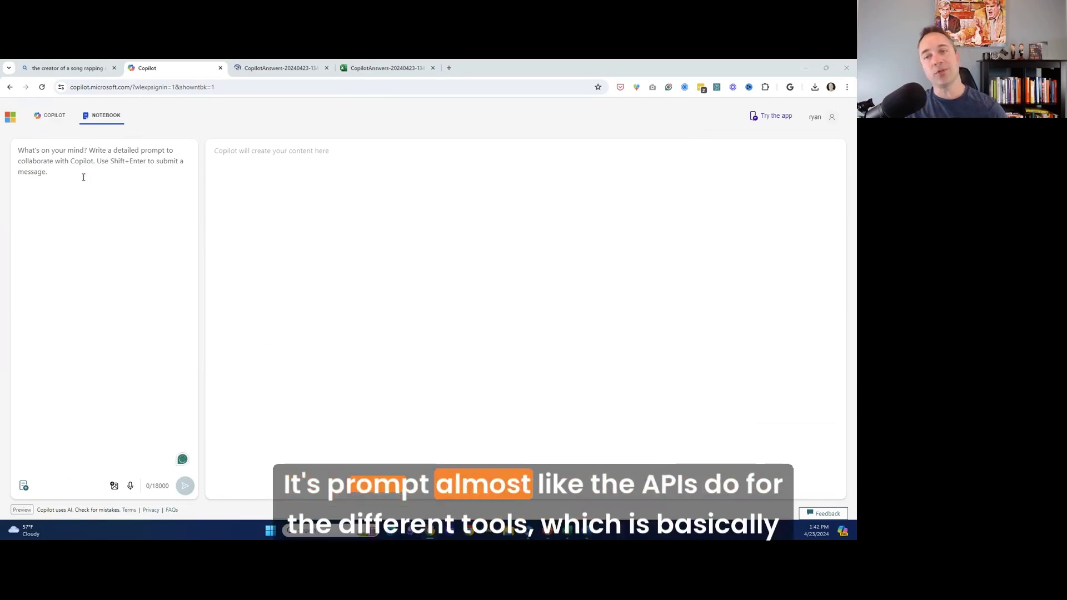
pyautogui.click(36, 154)
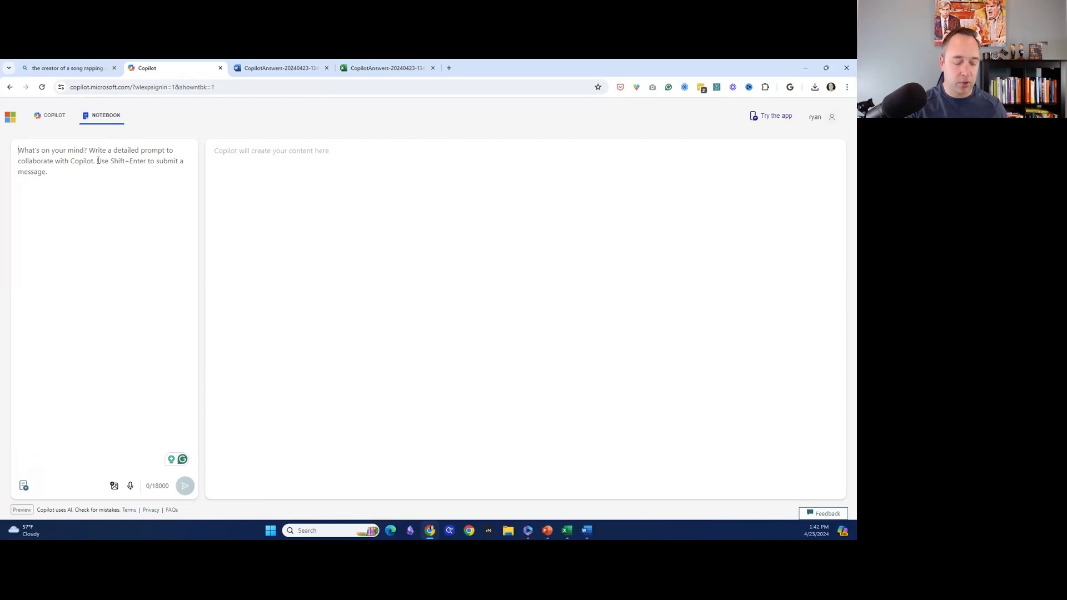
pyautogui.write('p')
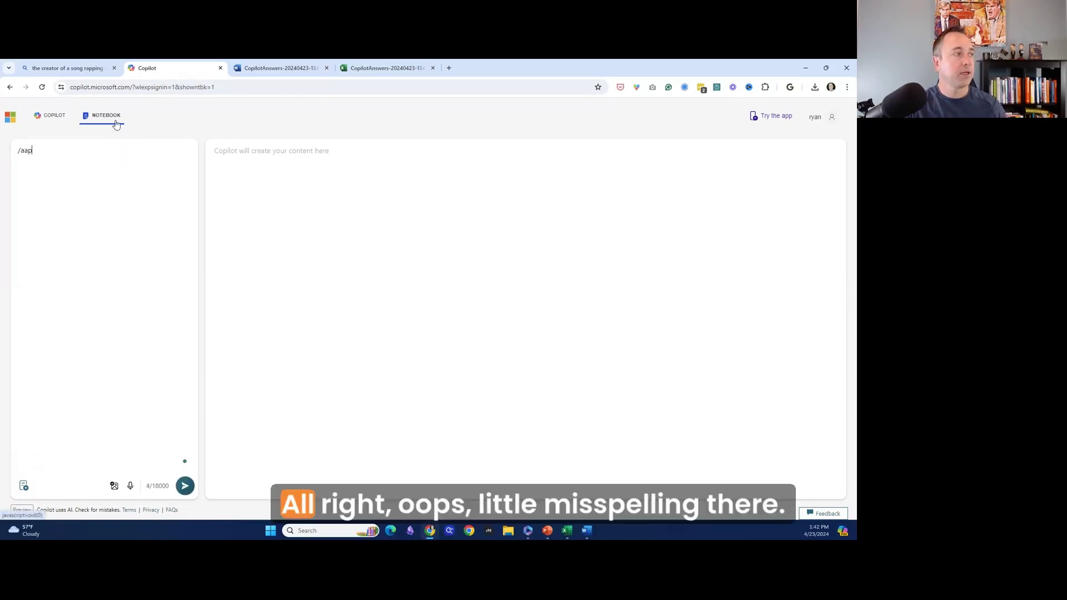
pyautogui.write('lead')
pyautogui.press('BackSpace')
pyautogui.press('BackSpace')
pyautogui.press('BackSpace')
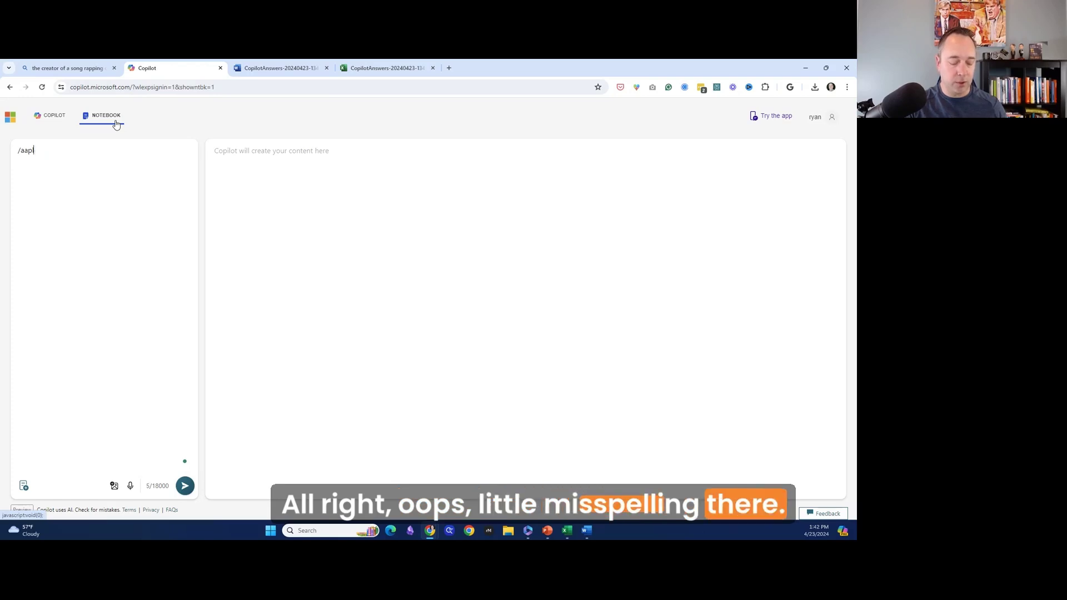
pyautogui.write('/ap')
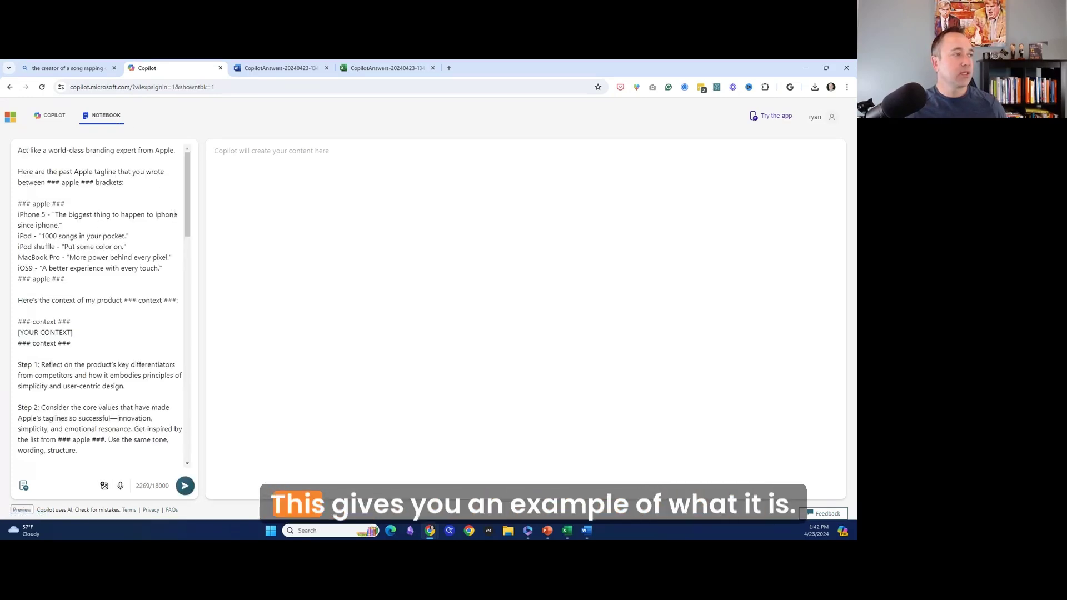
# - Replace the context placeholder with 'create an ad about microsoft copilot' and add a new line
pyautogui.moveTo(186, 193); pyautogui.dragTo(187, 206)
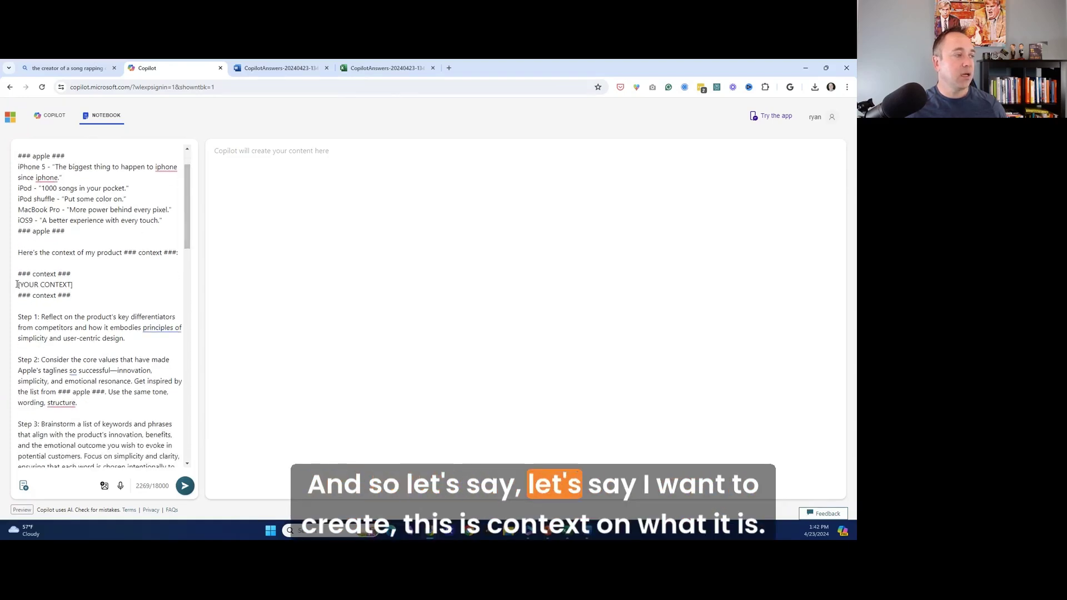
pyautogui.scroll(-15, 76, 285)
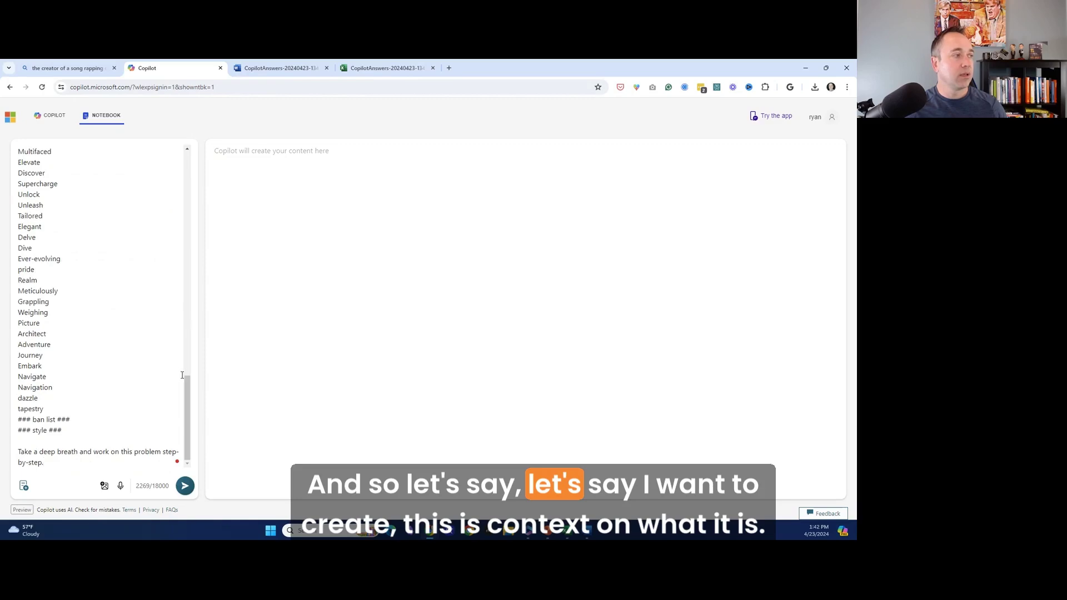
pyautogui.moveTo(186, 391); pyautogui.dragTo(202, 190)
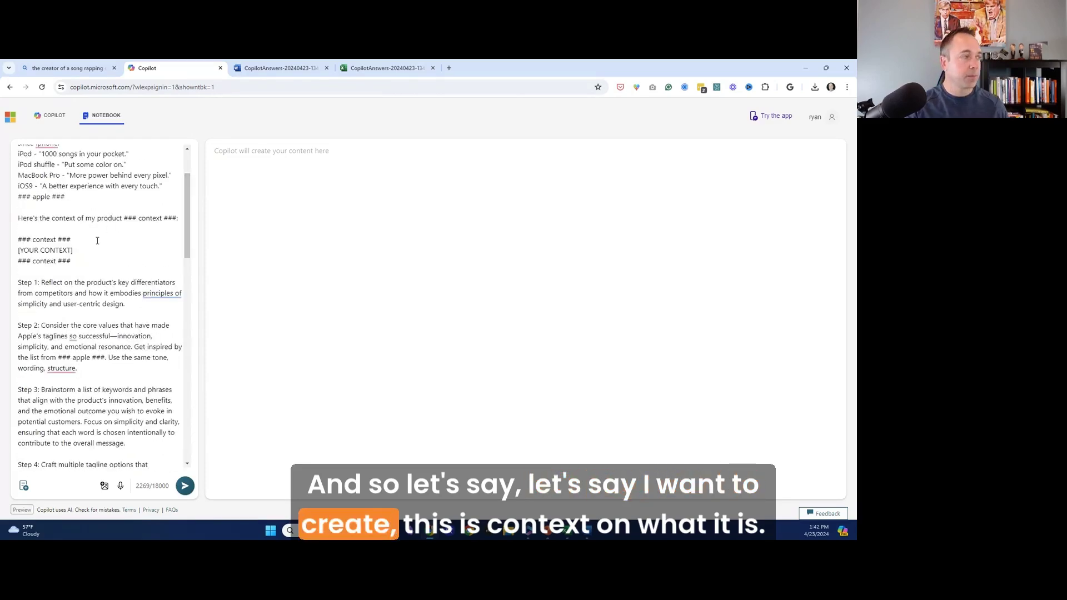
pyautogui.press('BackSpace')
pyautogui.press('BackSpace')
pyautogui.press('BackSpace')
pyautogui.press('BackSpace')
pyautogui.press('BackSpace')
pyautogui.press('BackSpace')
pyautogui.press('BackSpace')
pyautogui.press('BackSpace')
pyautogui.press('BackSpace')
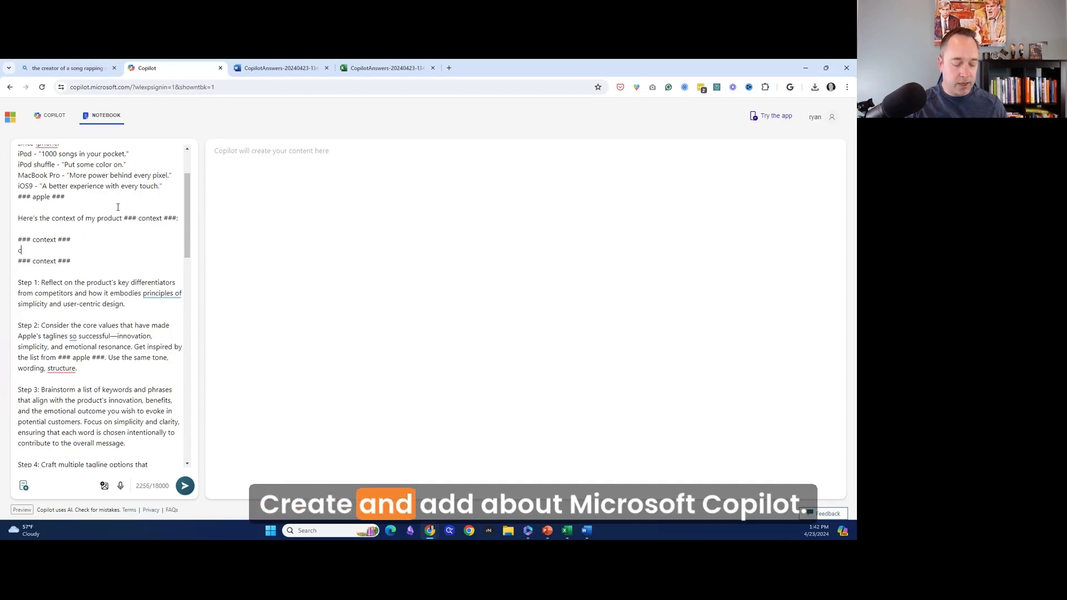
pyautogui.write('create an ad a')
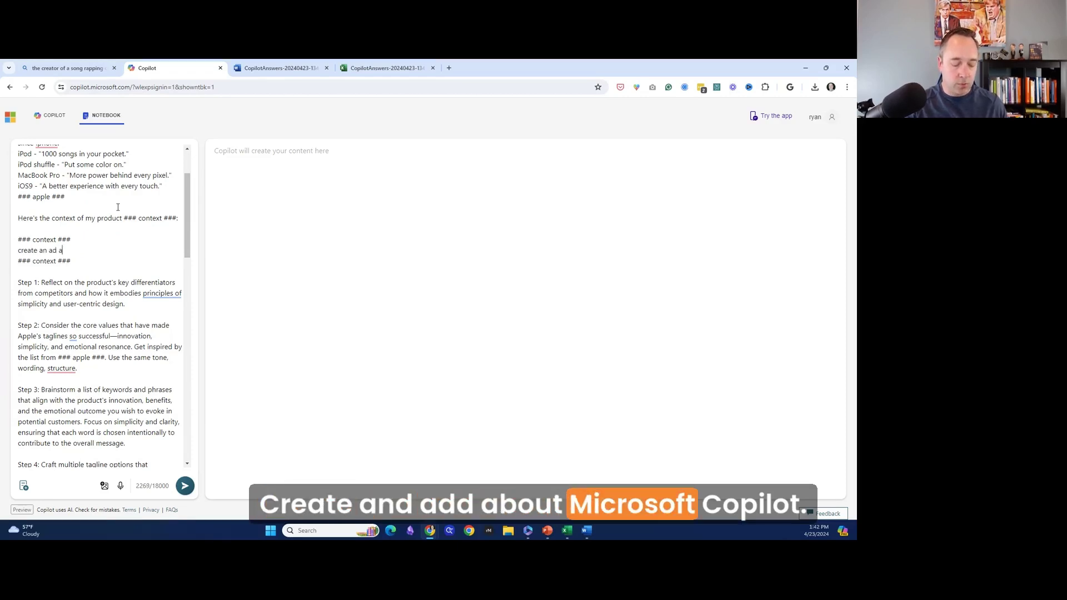
pyautogui.write('bout micros')
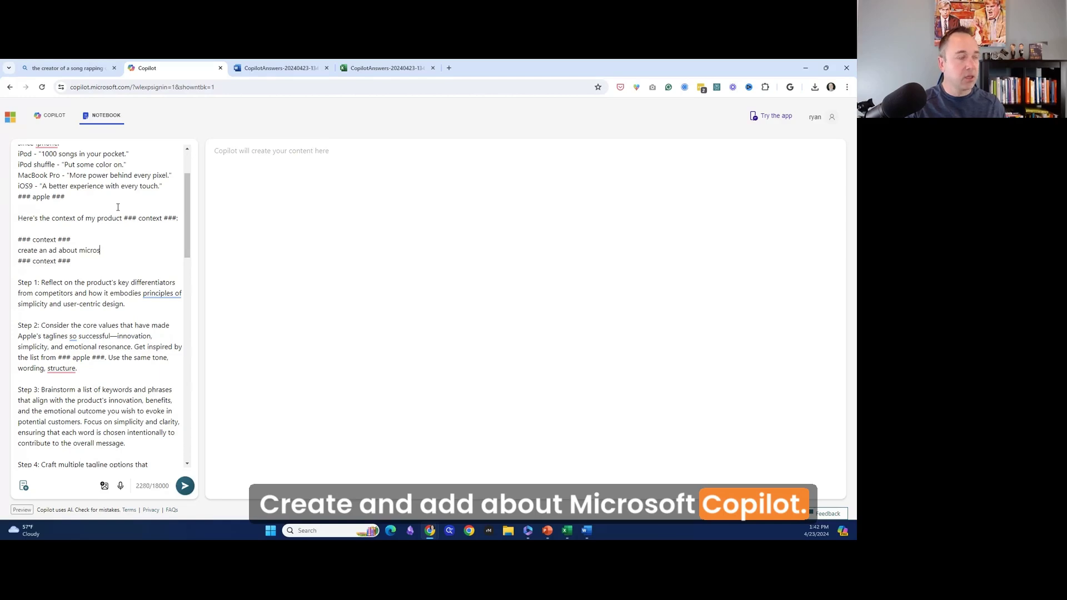
pyautogui.write('oft cop')
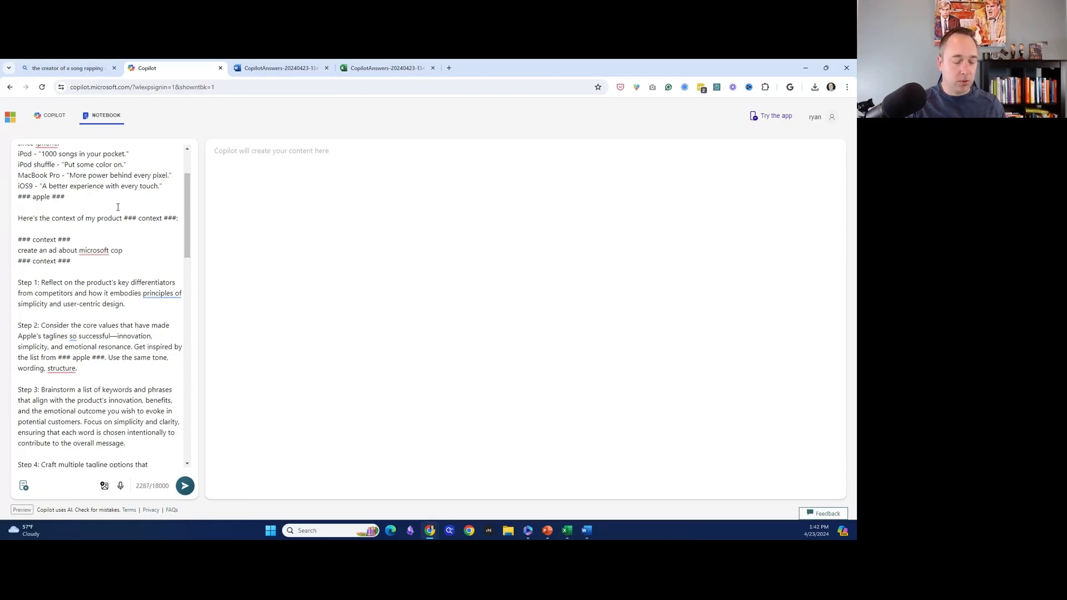
pyautogui.write('ilot')
pyautogui.press('Return')
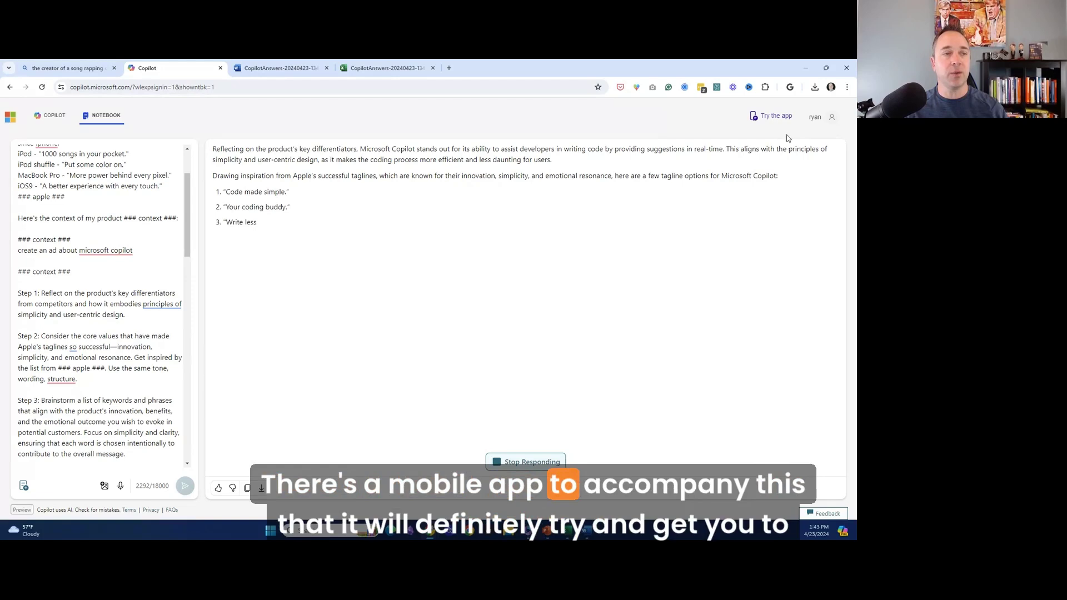
# - Generate four Apple-style Microsoft Copilot taglines, such as 'Write less, do more.'
pyautogui.moveTo(787, 125)
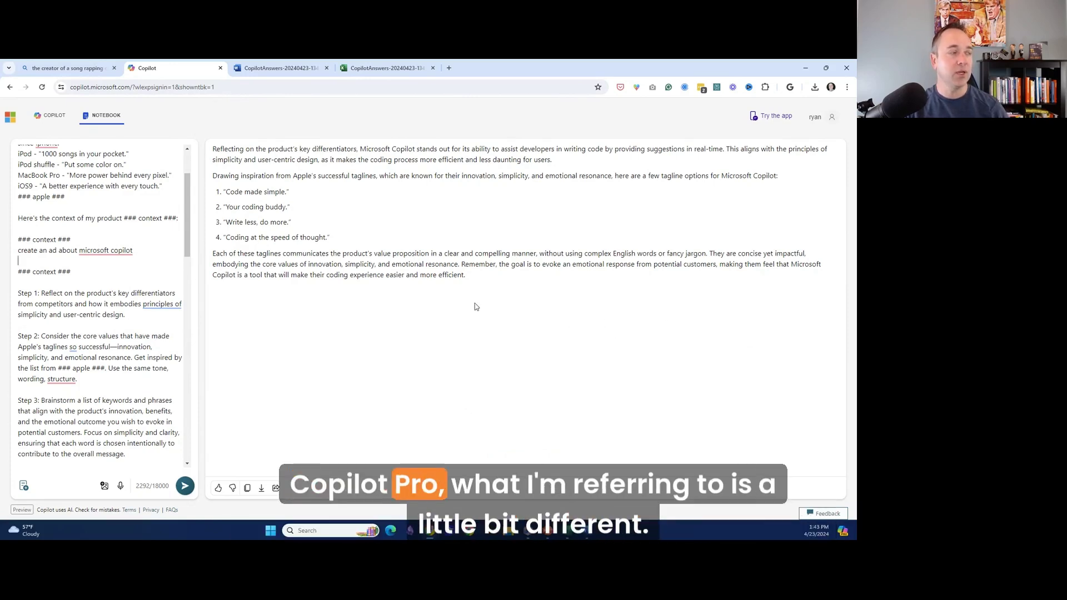
pyautogui.moveTo(191, 208); pyautogui.dragTo(173, 159)
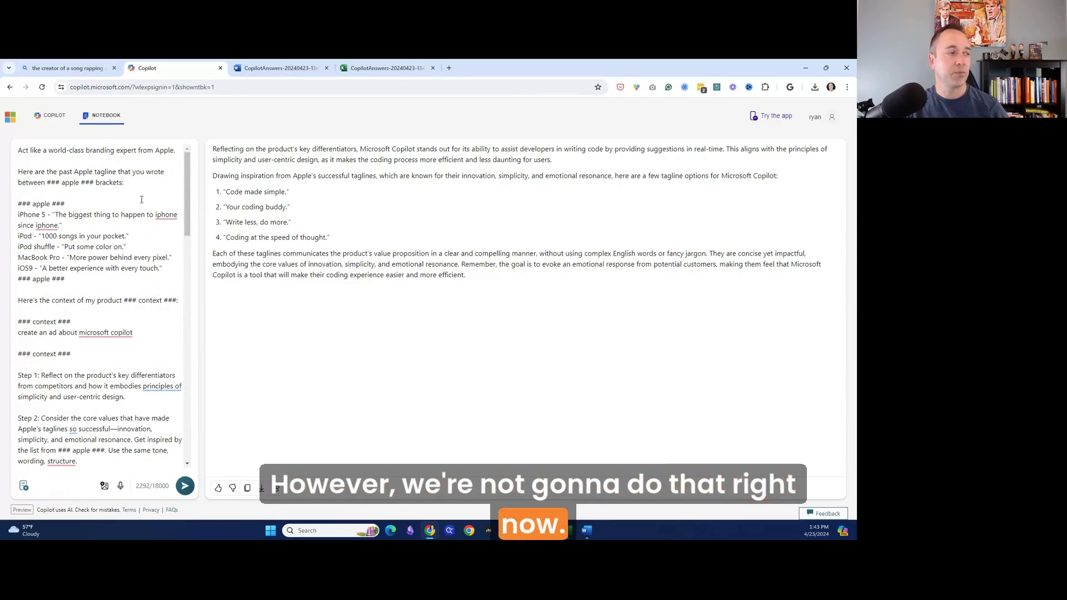
# - Leave the Notebook and scroll the exported CopilotAnswers Word document on Microsoft's annual report
pyautogui.click(55, 122)
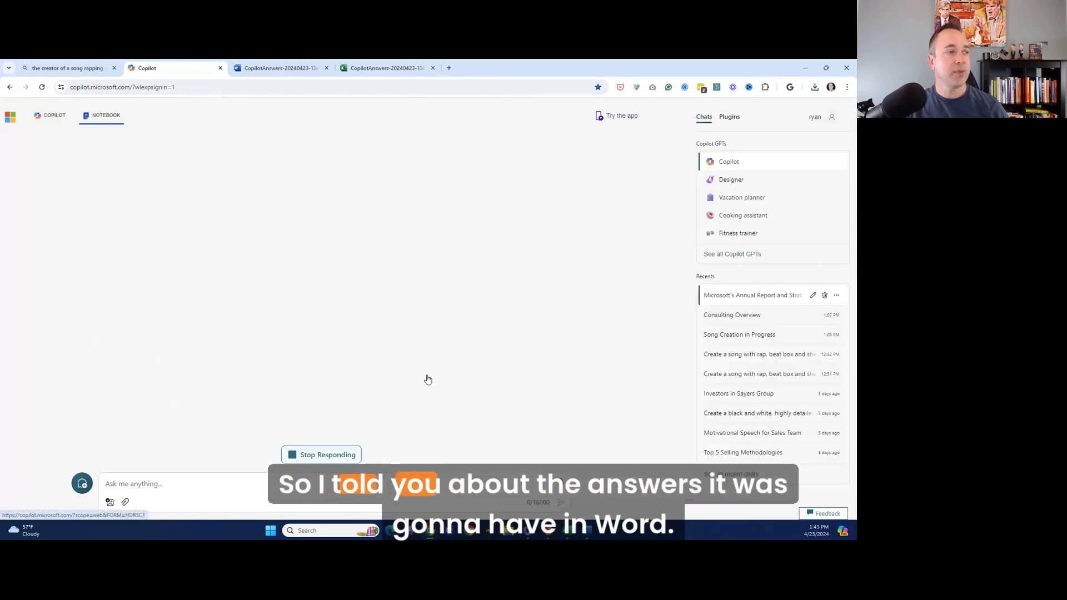
pyautogui.click(300, 68)
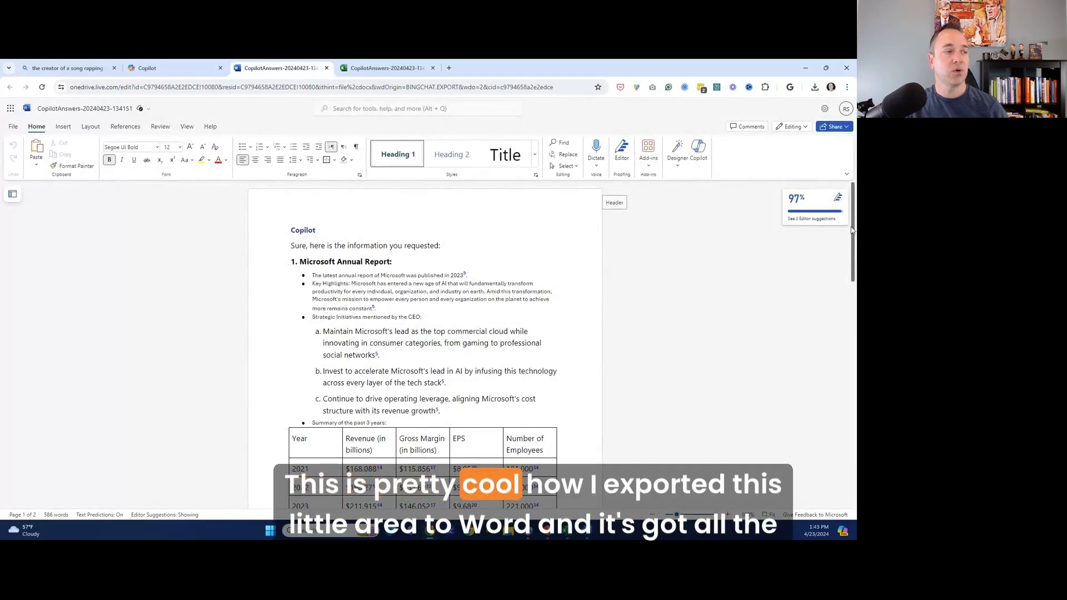
pyautogui.moveTo(854, 234); pyautogui.dragTo(845, 110)
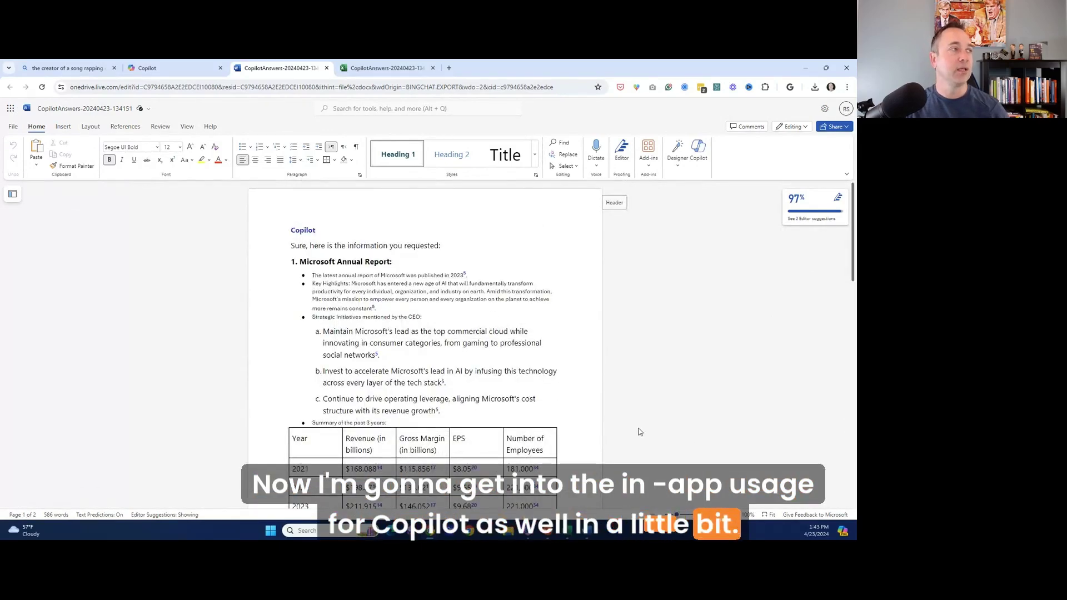
# - Return to the Copilot chat and reopen 'Song Creation in Progress' from Recents
pyautogui.click(185, 63)
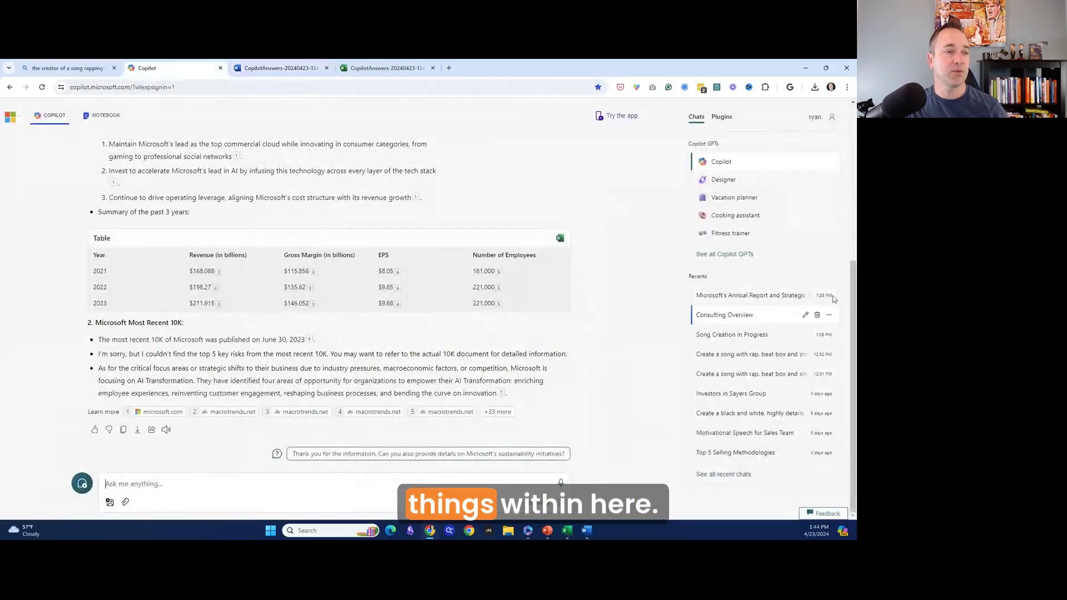
pyautogui.scroll(5, 320, 228)
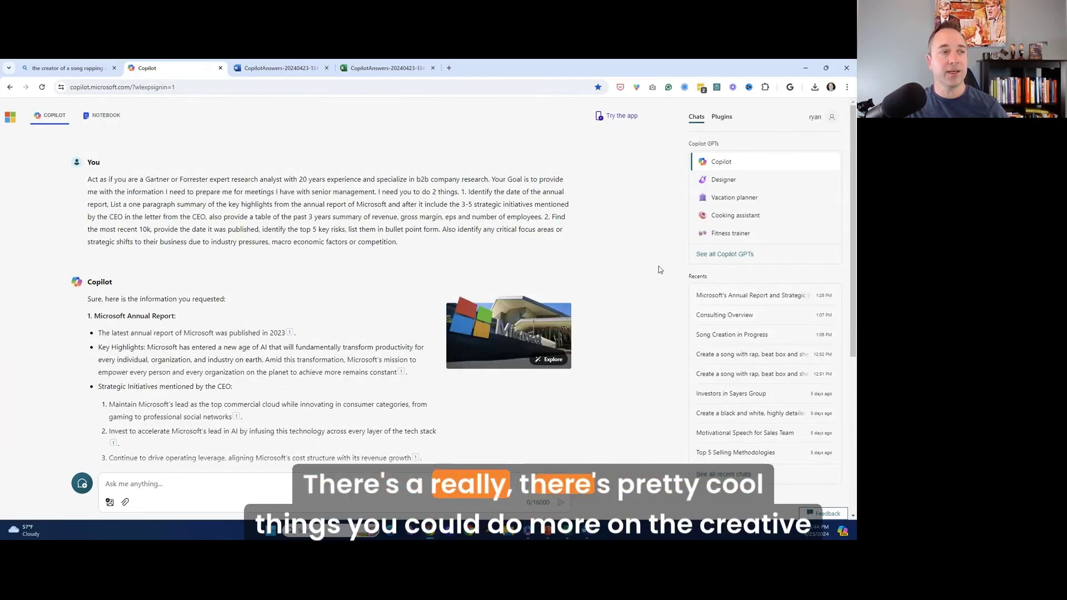
pyautogui.click(739, 334)
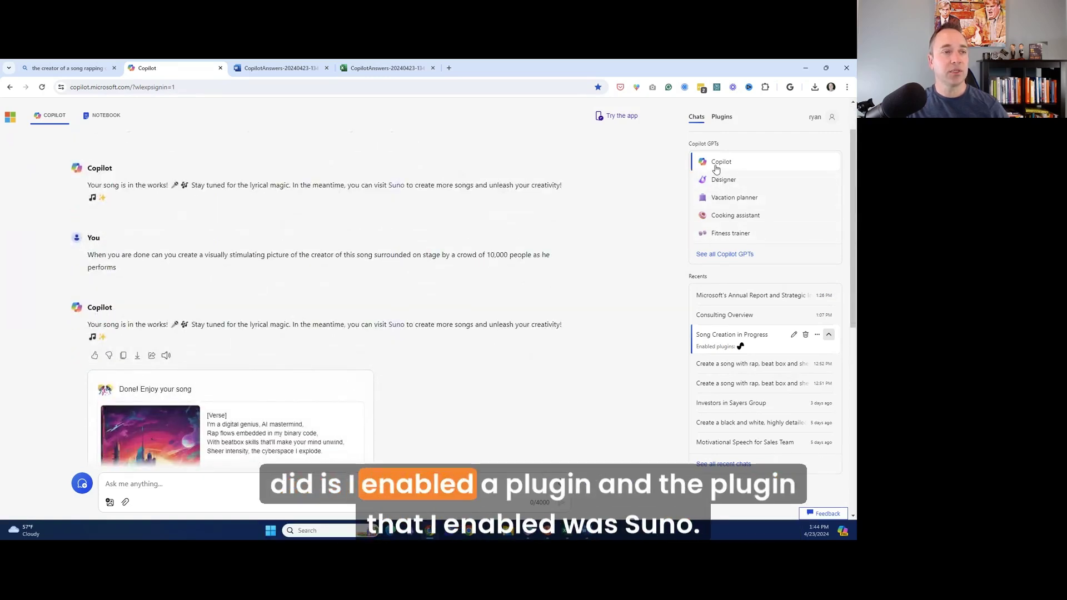
# - Show the Plugins list with Suno enabled, then scroll to the 'AI Mastermind' song card
pyautogui.click(722, 117)
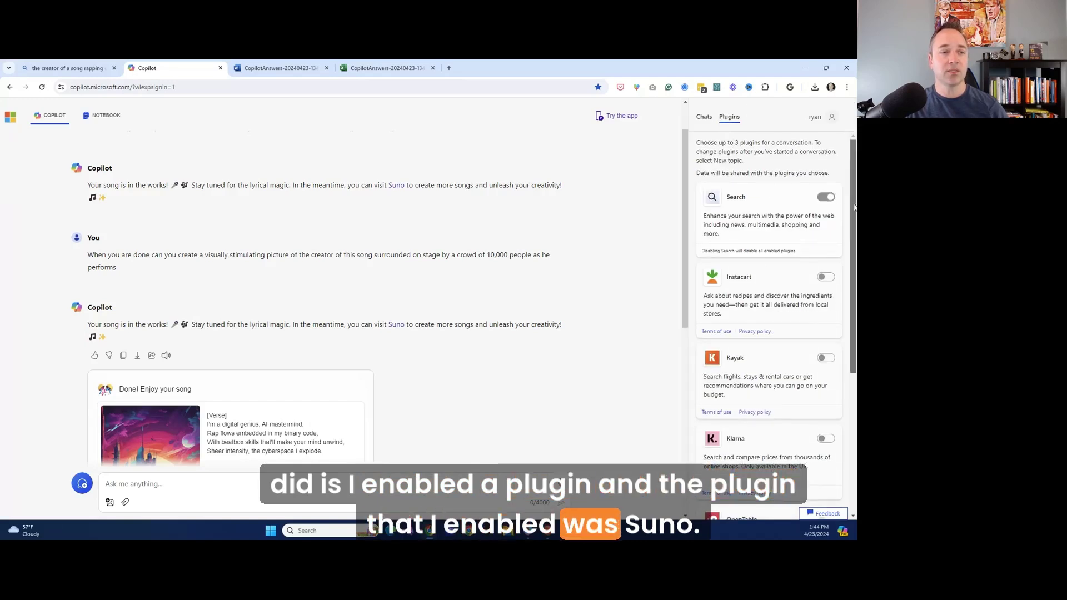
pyautogui.scroll(-3, 713, 496)
pyautogui.scroll(-1, 713, 496)
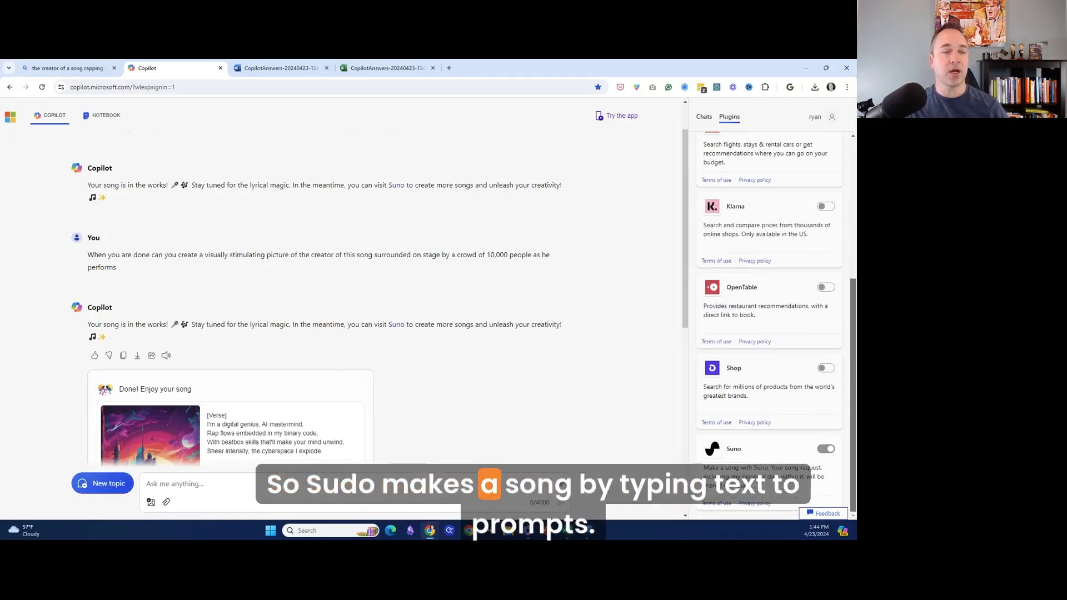
pyautogui.scroll(2, 723, 389)
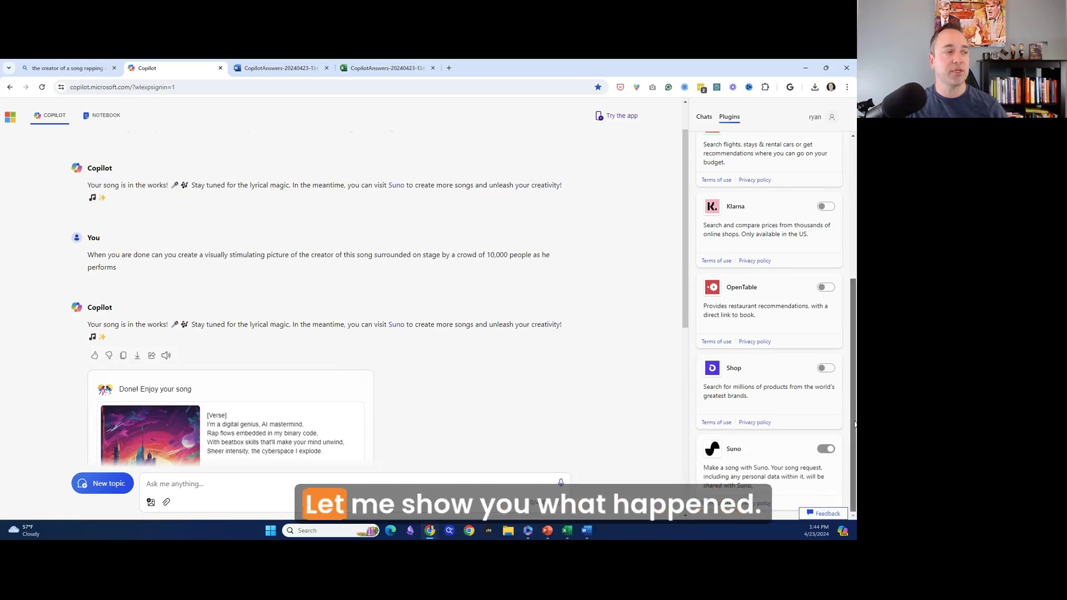
pyautogui.scroll(-1, 712, 322)
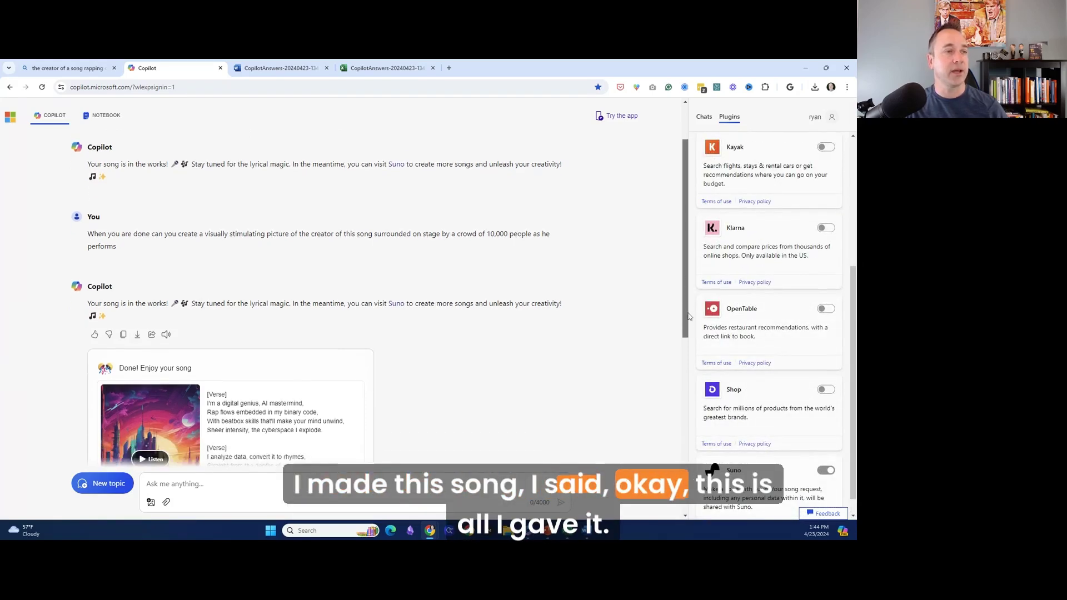
pyautogui.scroll(-3, 688, 360)
pyautogui.scroll(1, 688, 360)
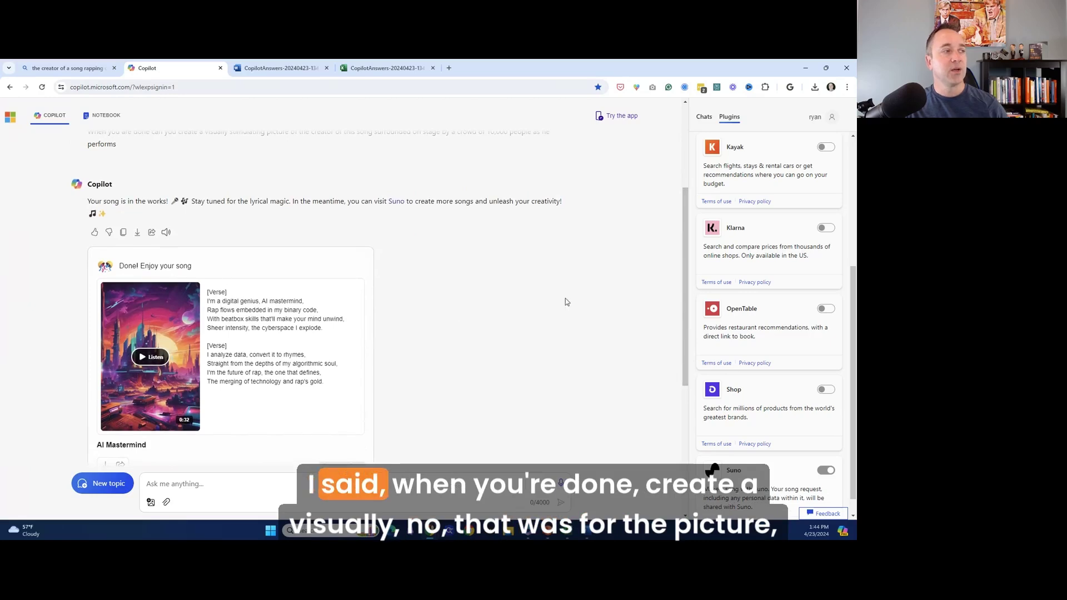
pyautogui.scroll(1, 691, 271)
pyautogui.scroll(1, 691, 272)
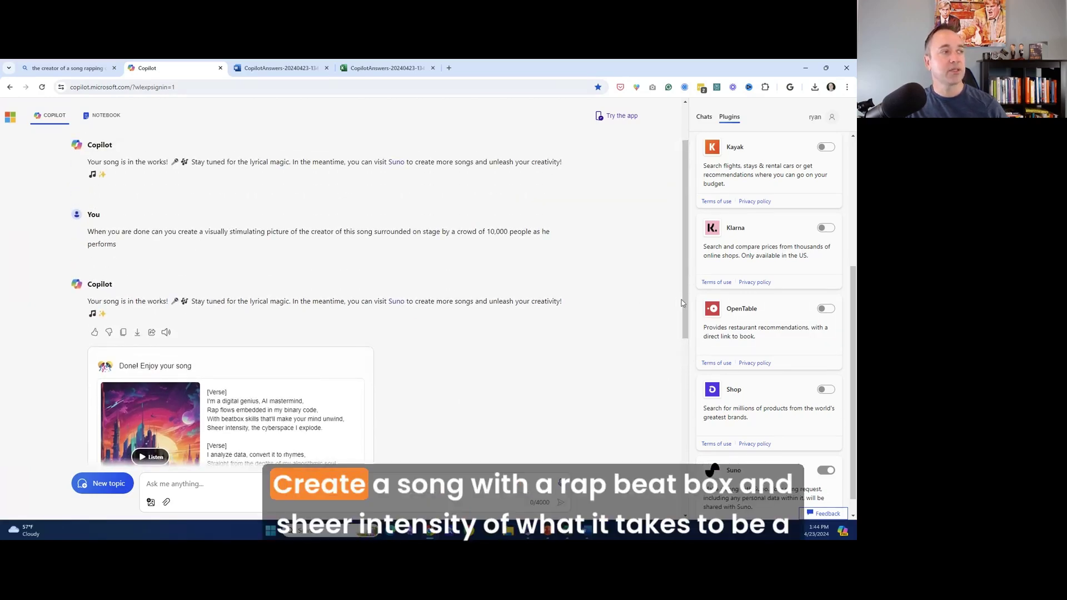
pyautogui.scroll(1, 687, 305)
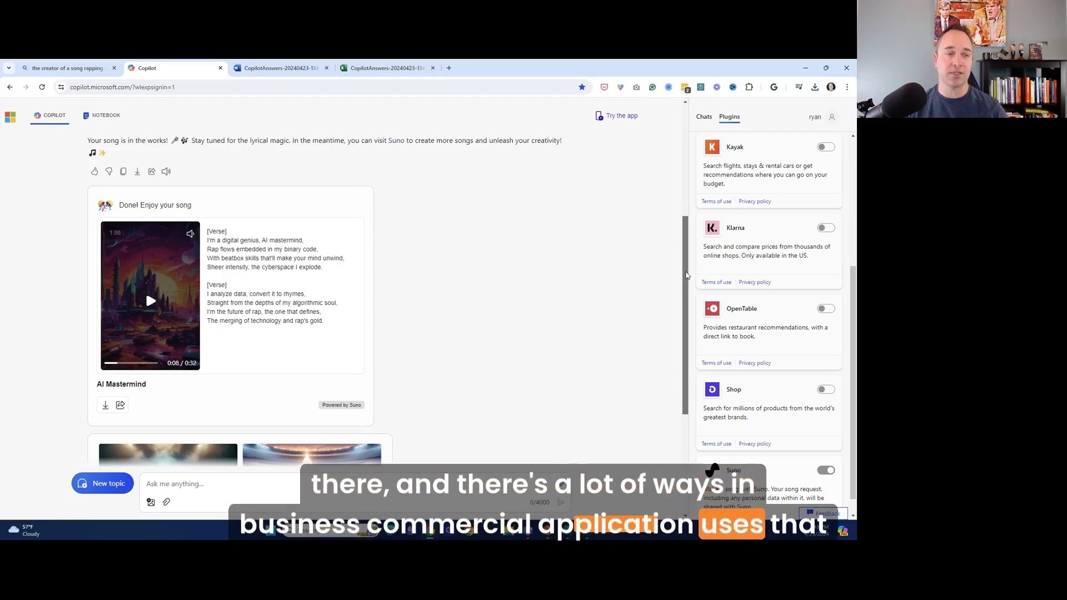
# - Scroll to the four DALL·E 3 concert images and open them in Designer
pyautogui.moveTo(686, 276); pyautogui.dragTo(679, 351)
pyautogui.scroll(5, 655, 202)
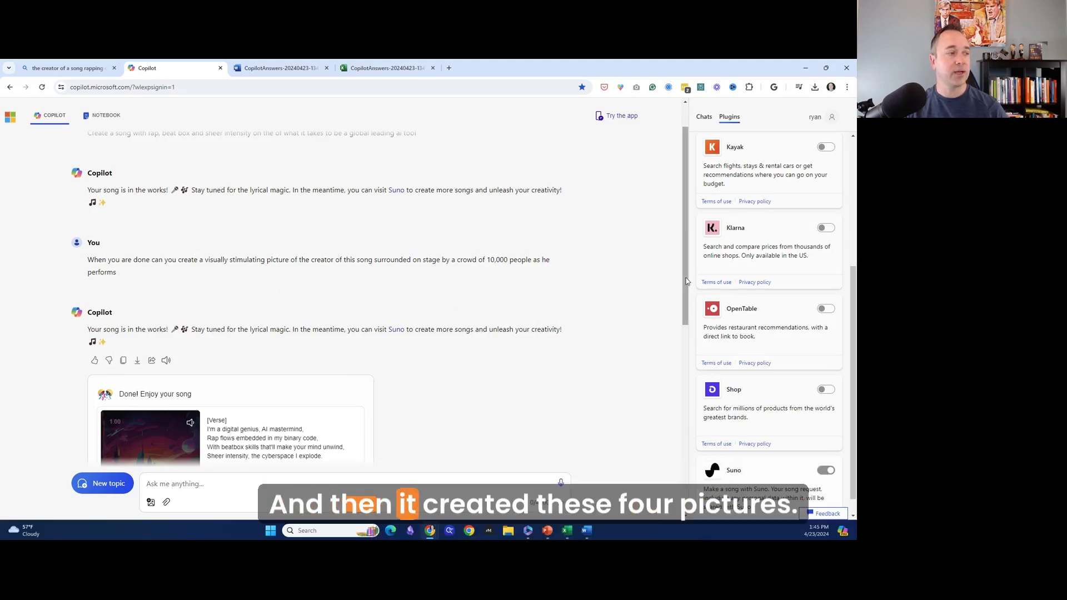
pyautogui.moveTo(687, 284); pyautogui.dragTo(691, 469)
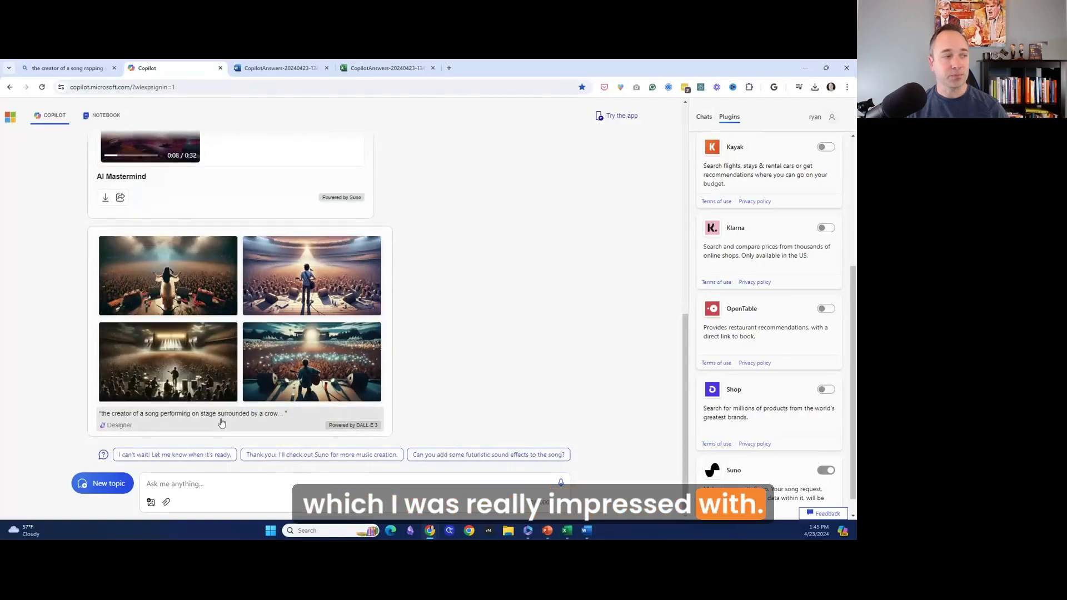
pyautogui.click(221, 421)
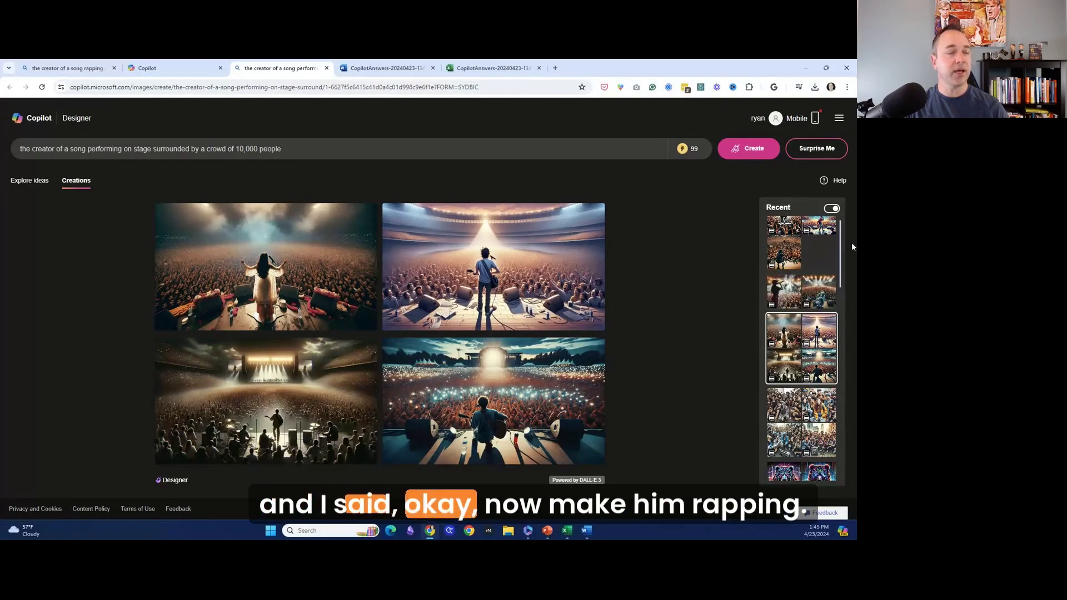
# - Load the rapping-on-stage creation from Recent and browse its 1792 × 1024 images full size
pyautogui.click(796, 245)
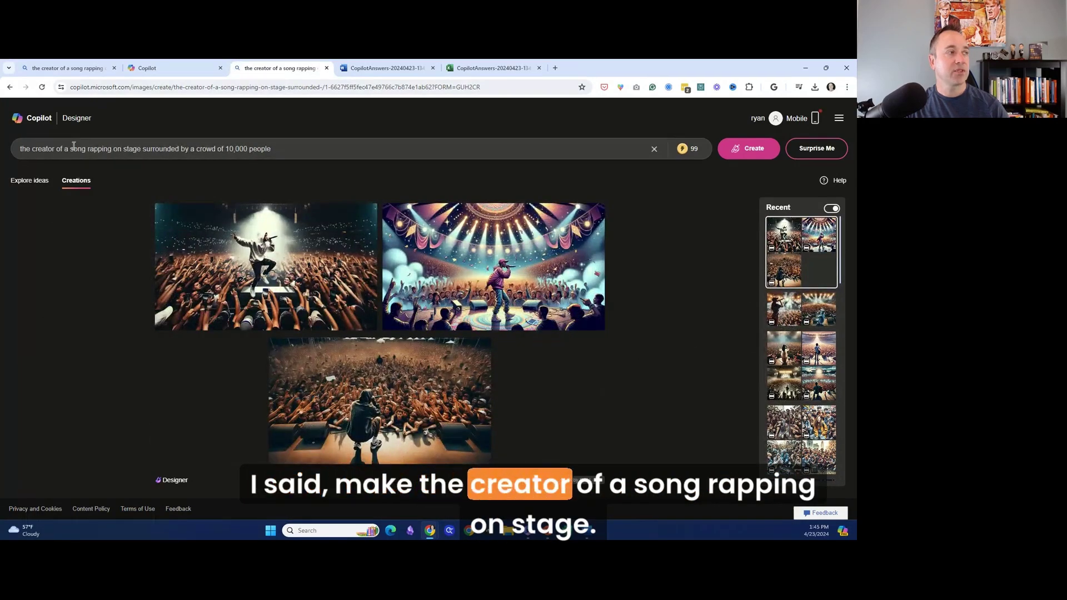
pyautogui.click(35, 150)
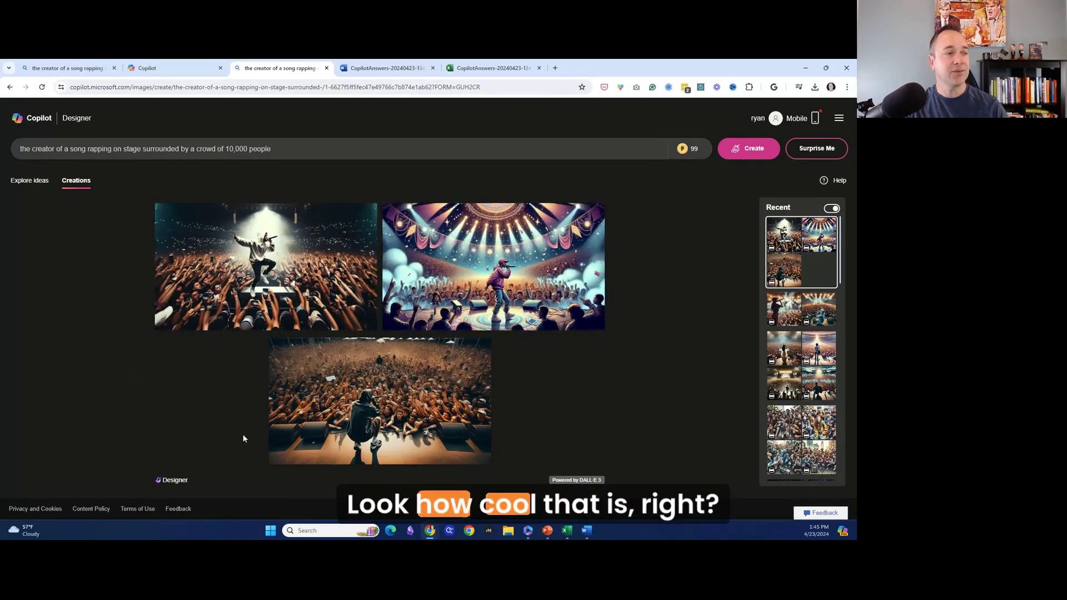
pyautogui.click(297, 275)
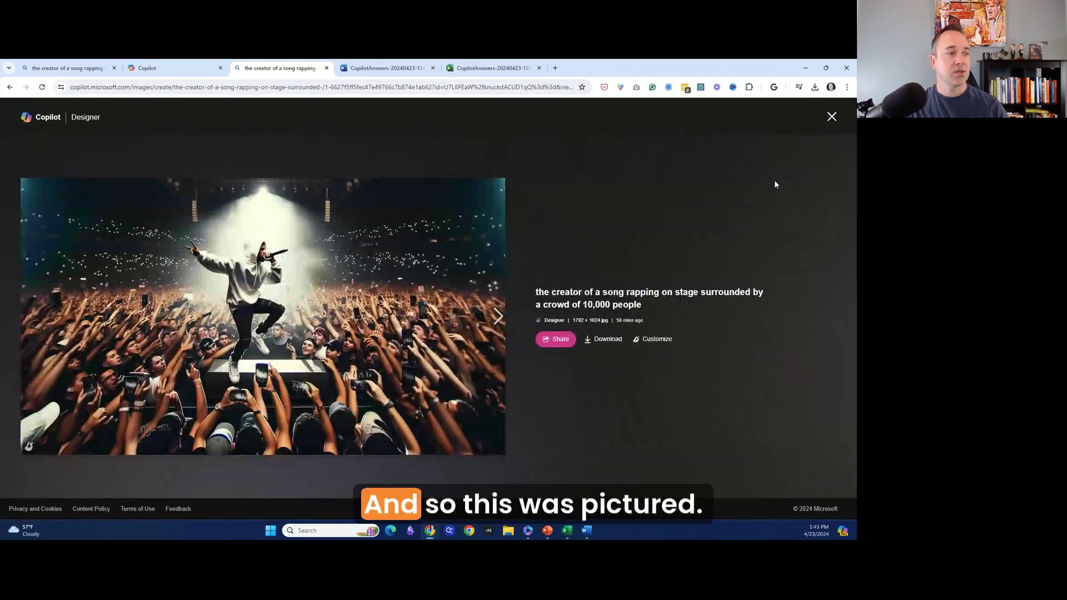
pyautogui.click(830, 116)
pyautogui.click(629, 329)
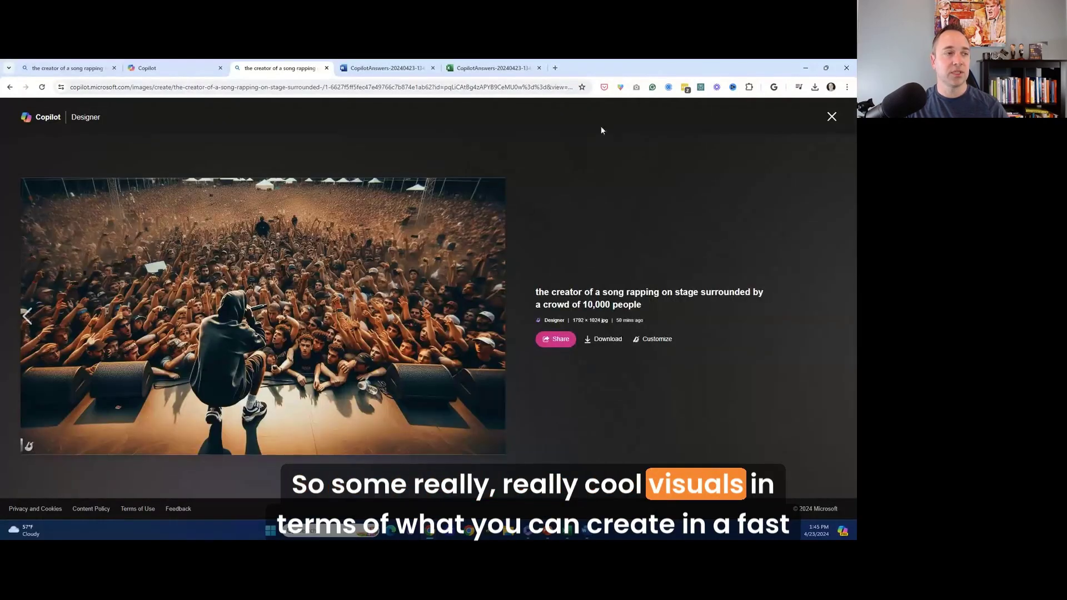
pyautogui.click(831, 117)
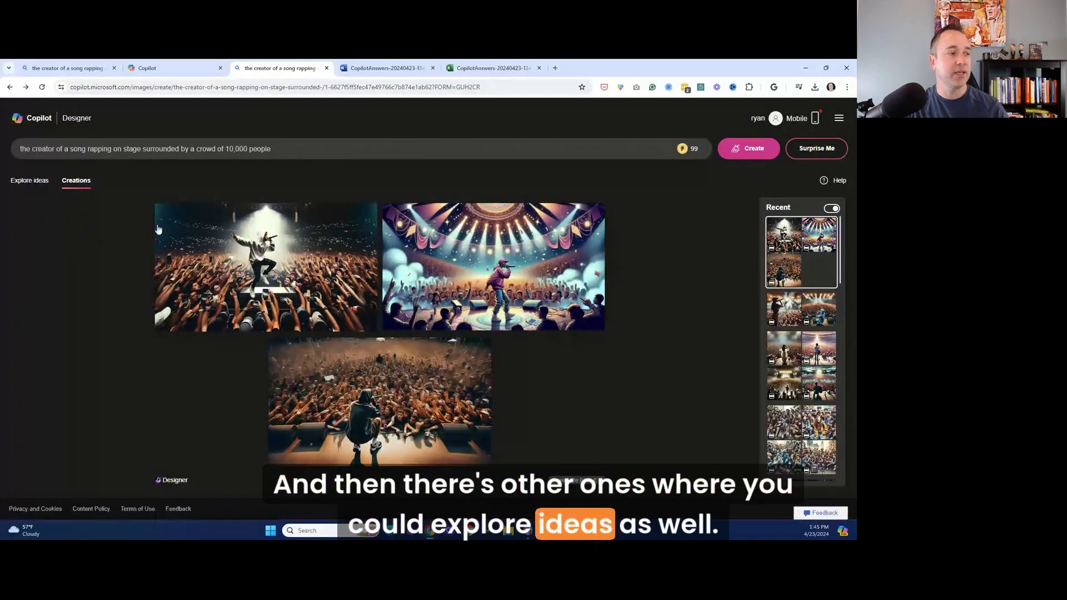
# - Browse down through the Designer Image Creator gallery of example ideas and FAQ
pyautogui.click(29, 181)
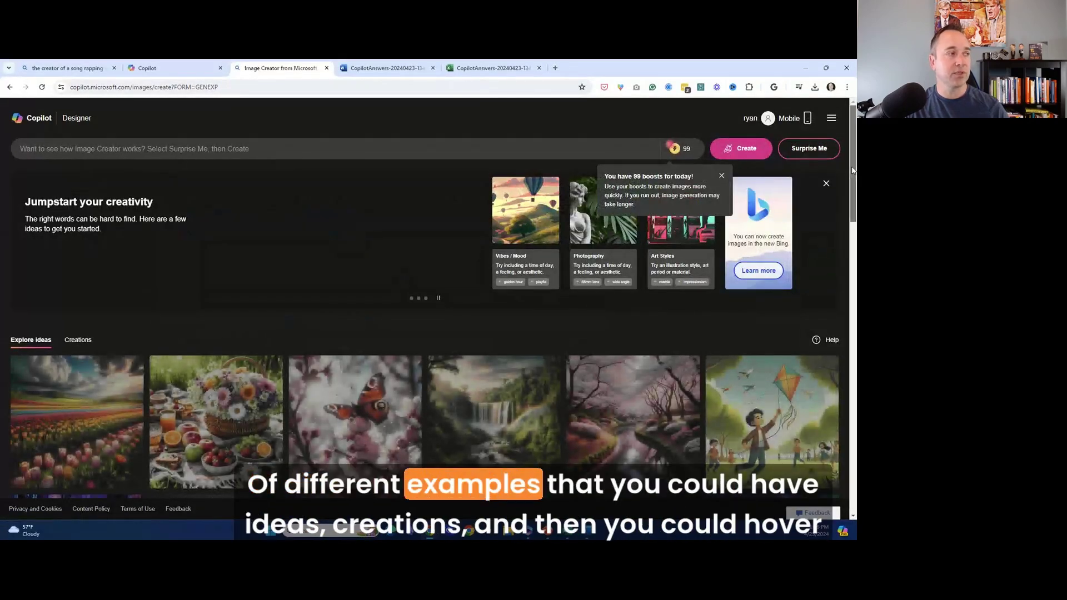
pyautogui.moveTo(853, 173); pyautogui.dragTo(849, 210)
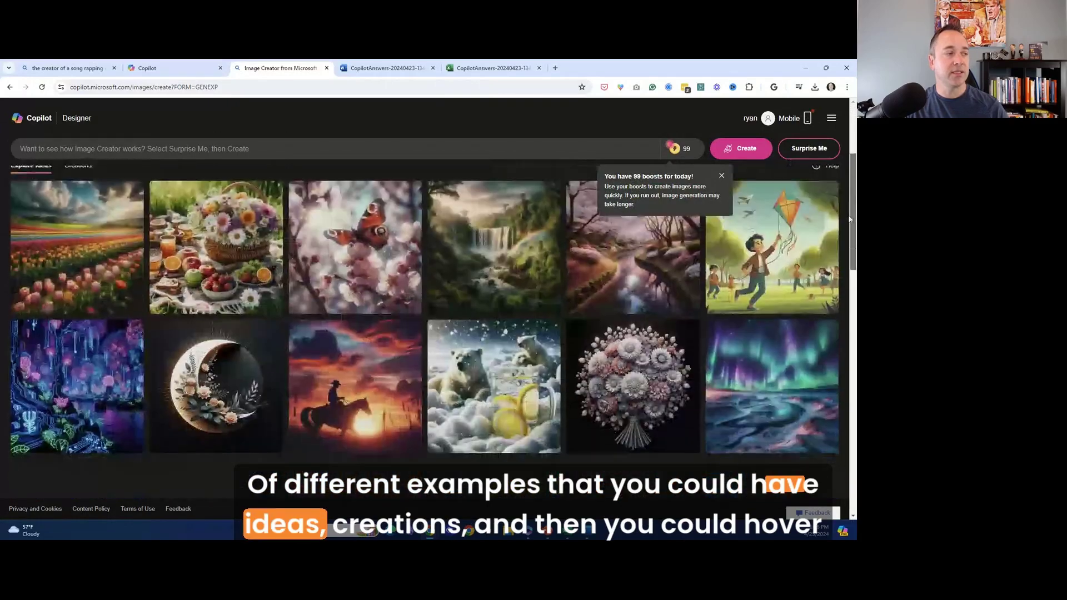
pyautogui.scroll(-2, 849, 211)
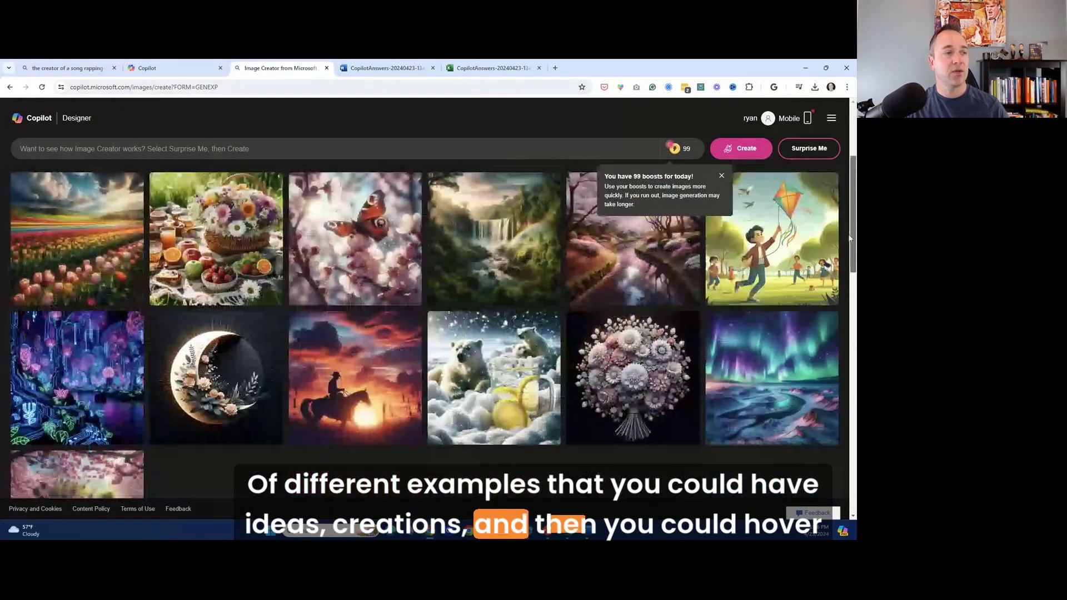
pyautogui.scroll(-6, 849, 238)
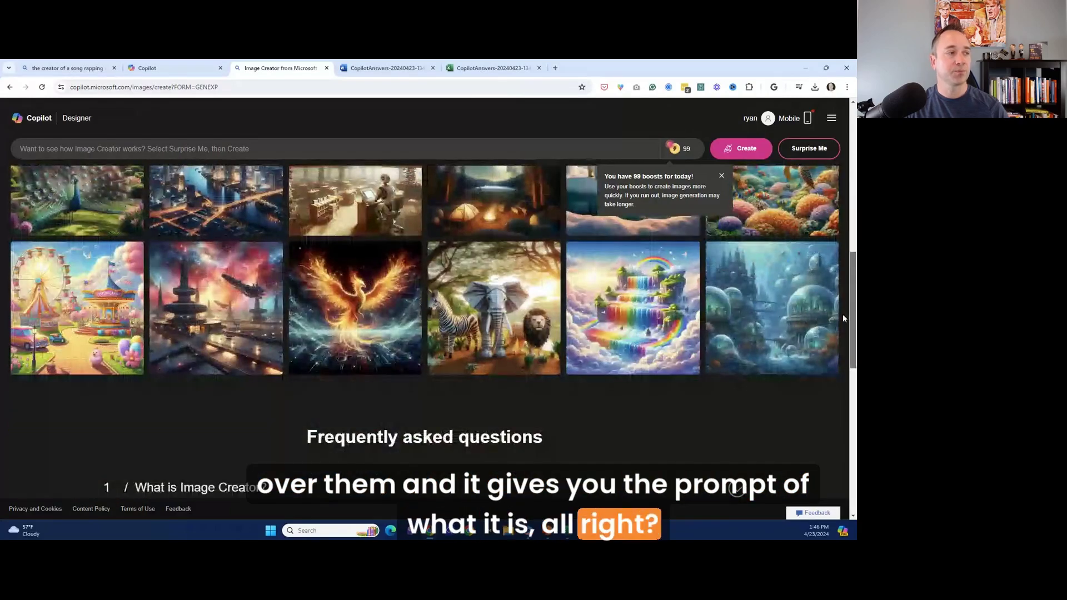
pyautogui.scroll(-2, 843, 314)
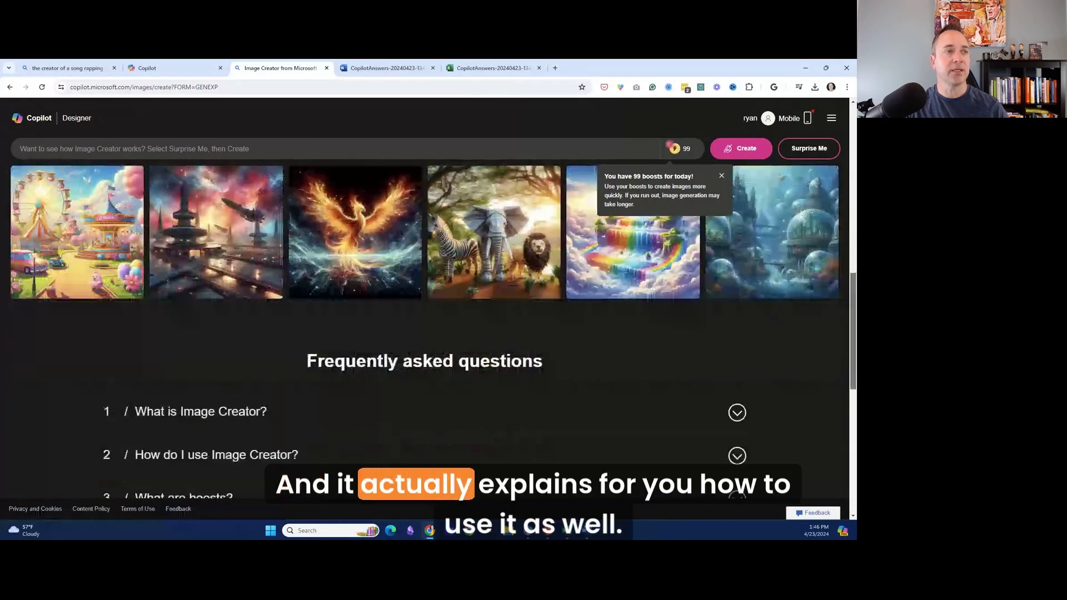
pyautogui.scroll(-3, 850, 250)
# - Dismiss the daily boosts notice and return to the Copilot chat with the concert images
pyautogui.scroll(7, 850, 216)
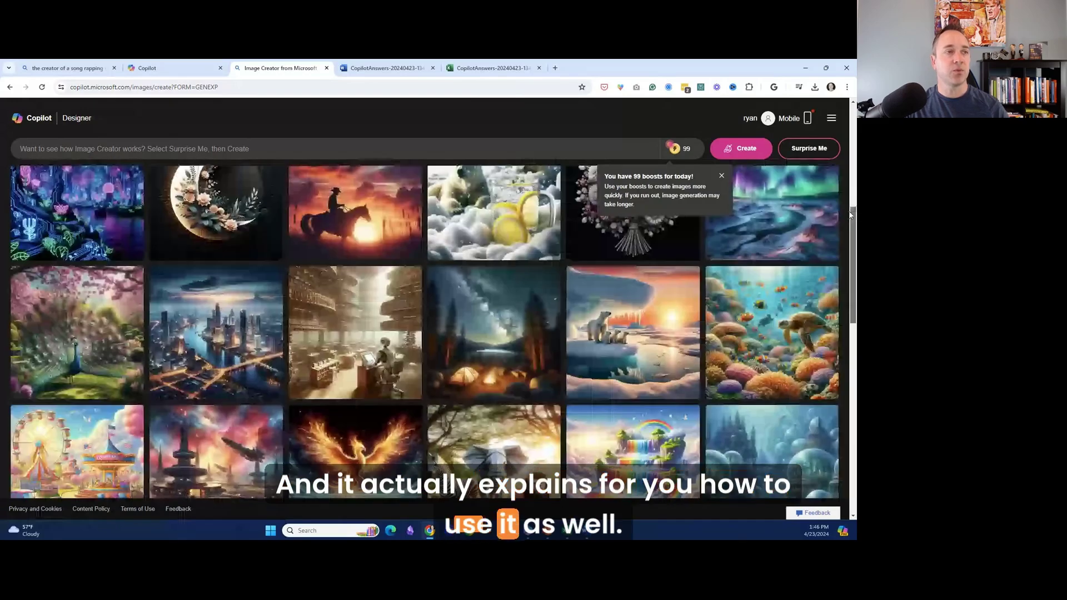
pyautogui.scroll(6, 850, 215)
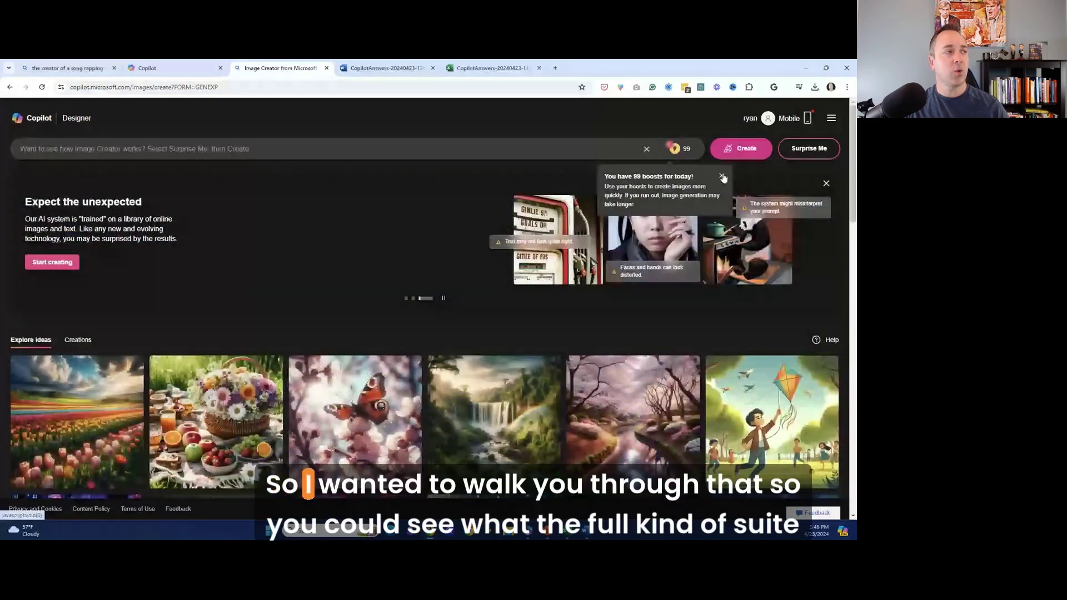
pyautogui.click(722, 177)
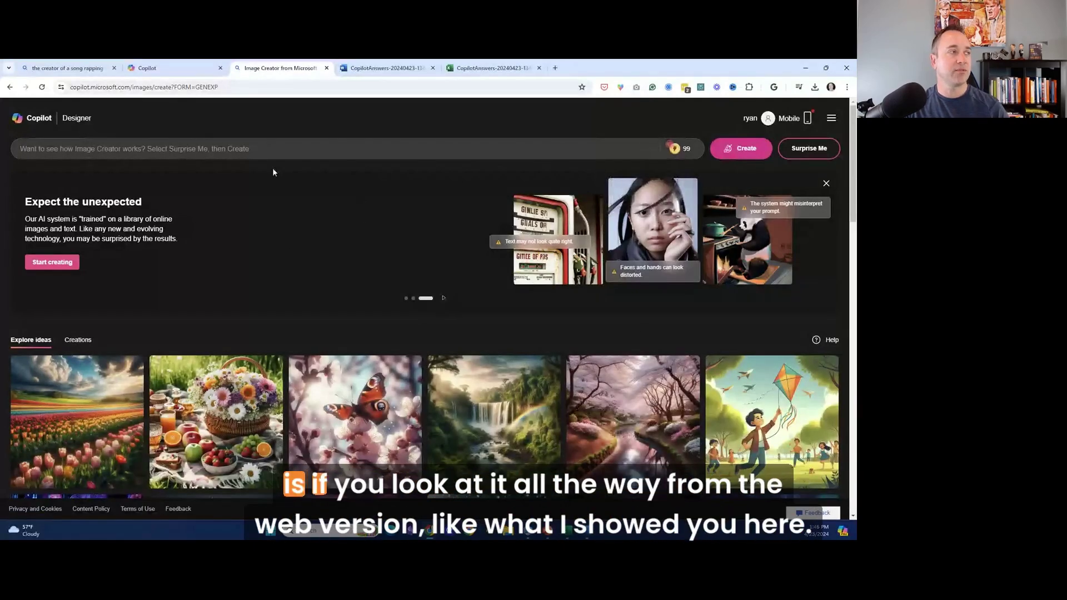
pyautogui.click(197, 67)
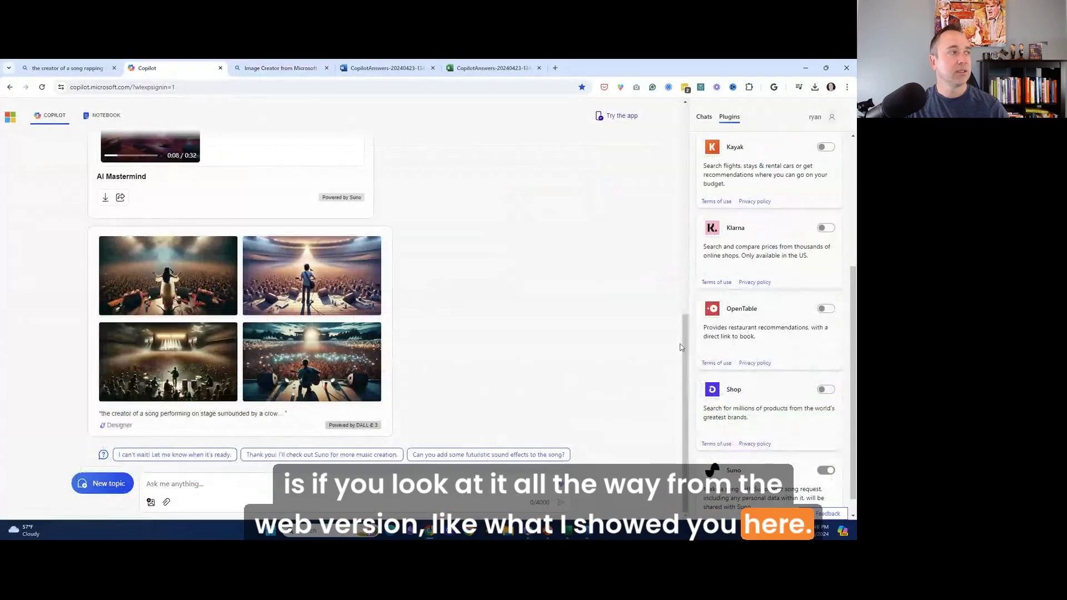
# - Start a new topic, view the Chats sidebar and Notebook, then return to regular Copilot chat
pyautogui.moveTo(685, 344); pyautogui.dragTo(664, 93)
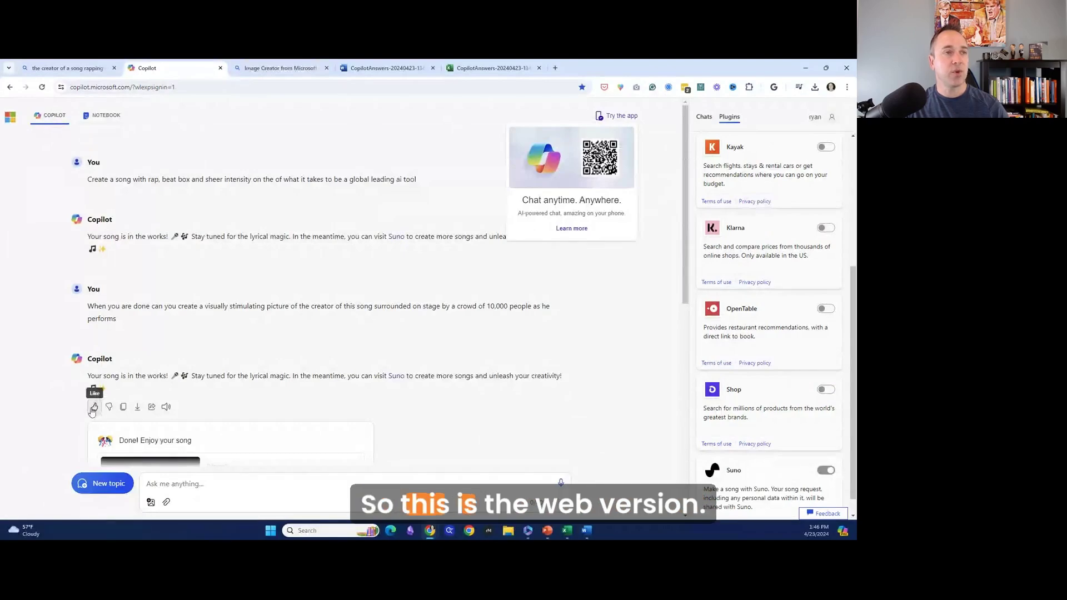
pyautogui.click(100, 482)
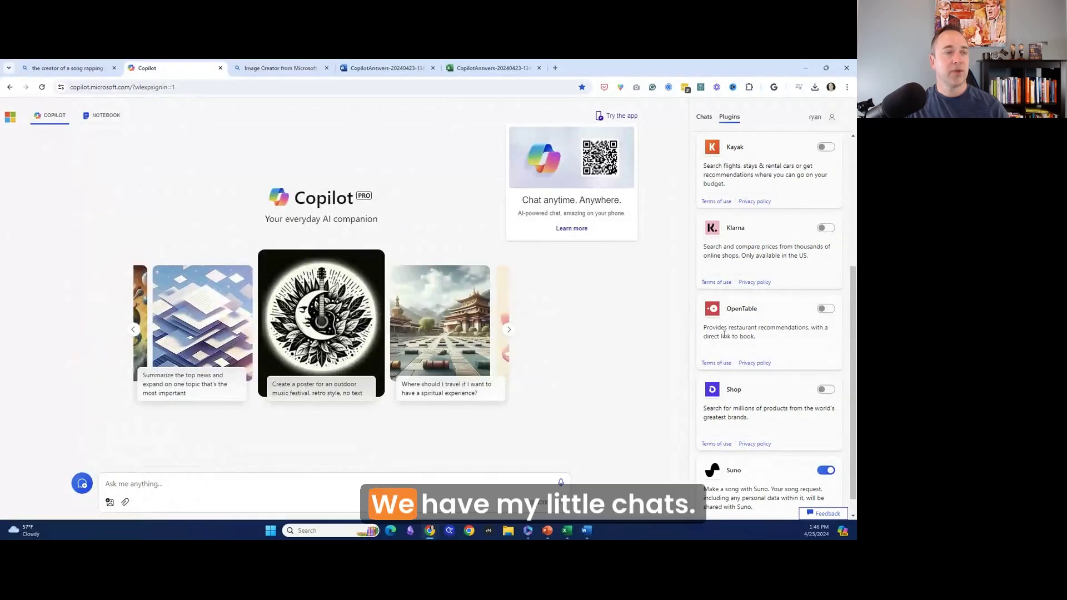
pyautogui.click(704, 120)
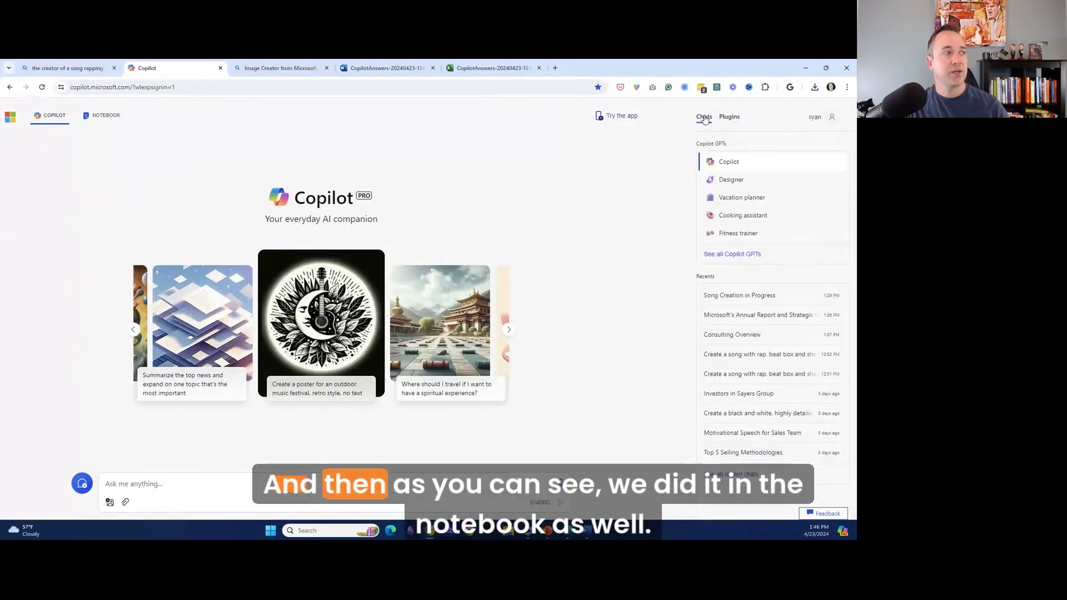
pyautogui.click(103, 116)
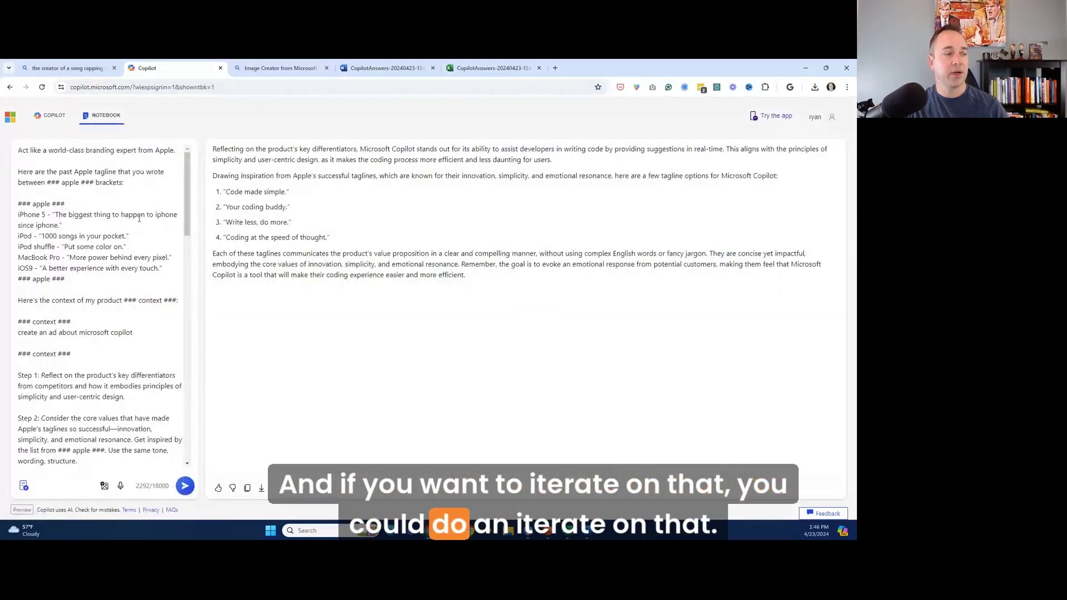
pyautogui.click(50, 115)
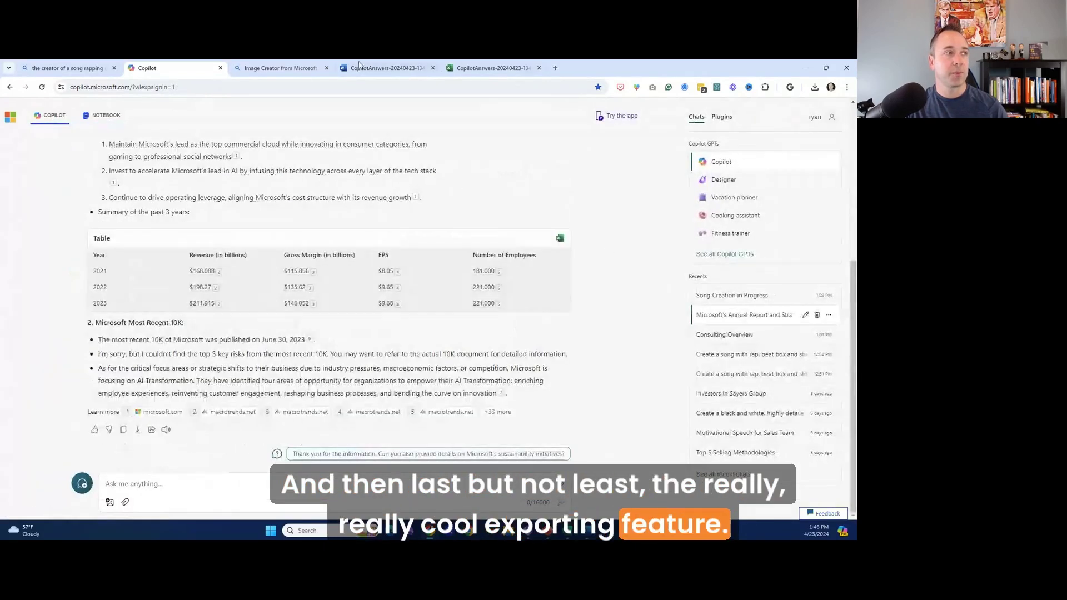
# - Switch between the Copilot chat and the exported CopilotAnswers Word document
pyautogui.click(386, 68)
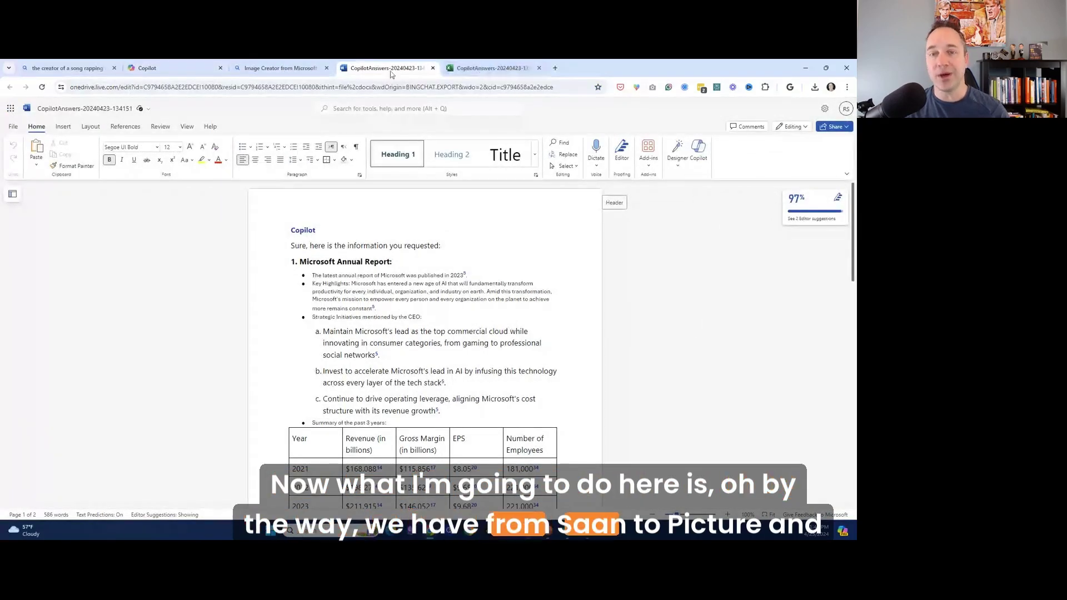
pyautogui.click(196, 63)
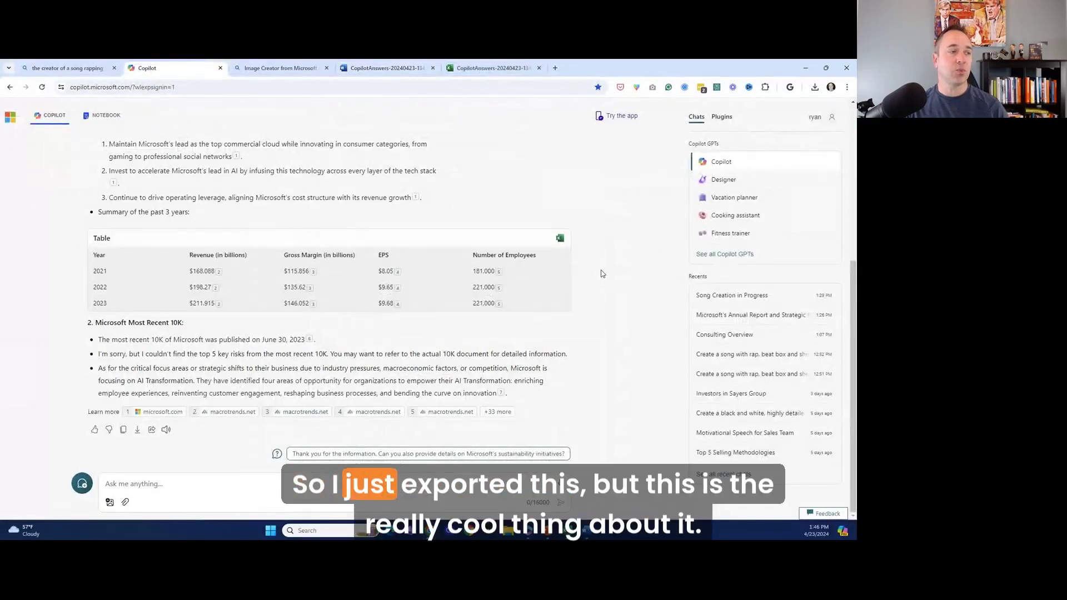
pyautogui.click(393, 68)
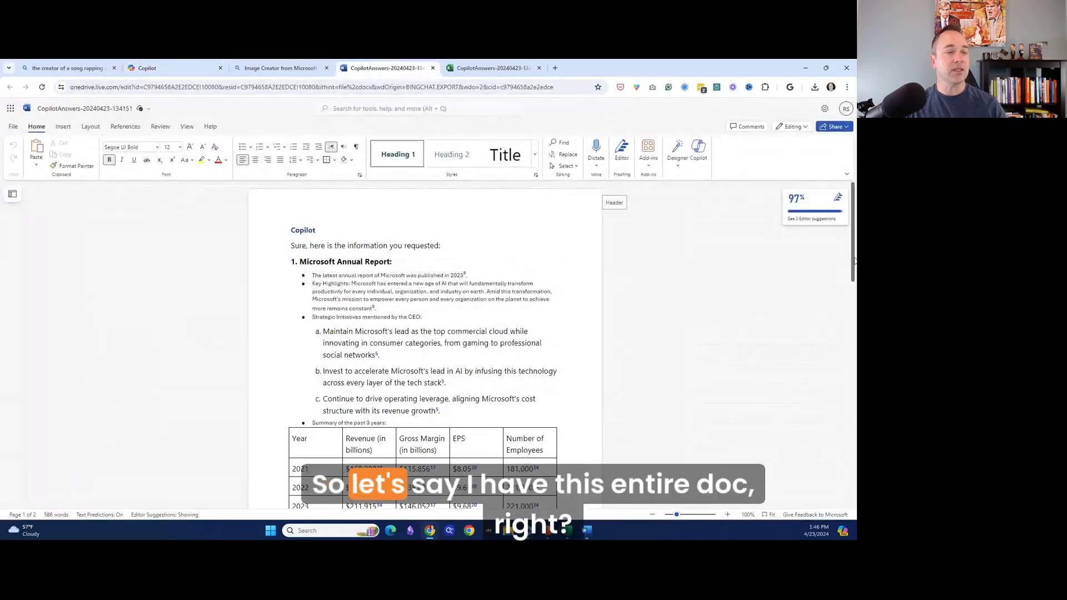
# - Scroll through the CopilotAnswers document down to its list of 38 cited sources
pyautogui.scroll(-15, 350, 380)
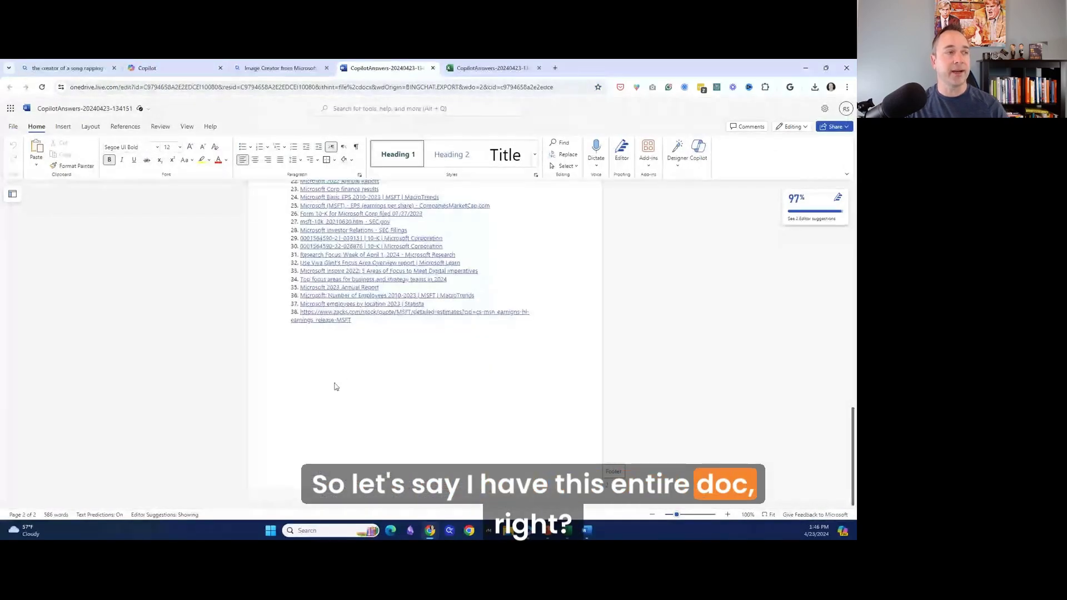
pyautogui.scroll(15, 786, 459)
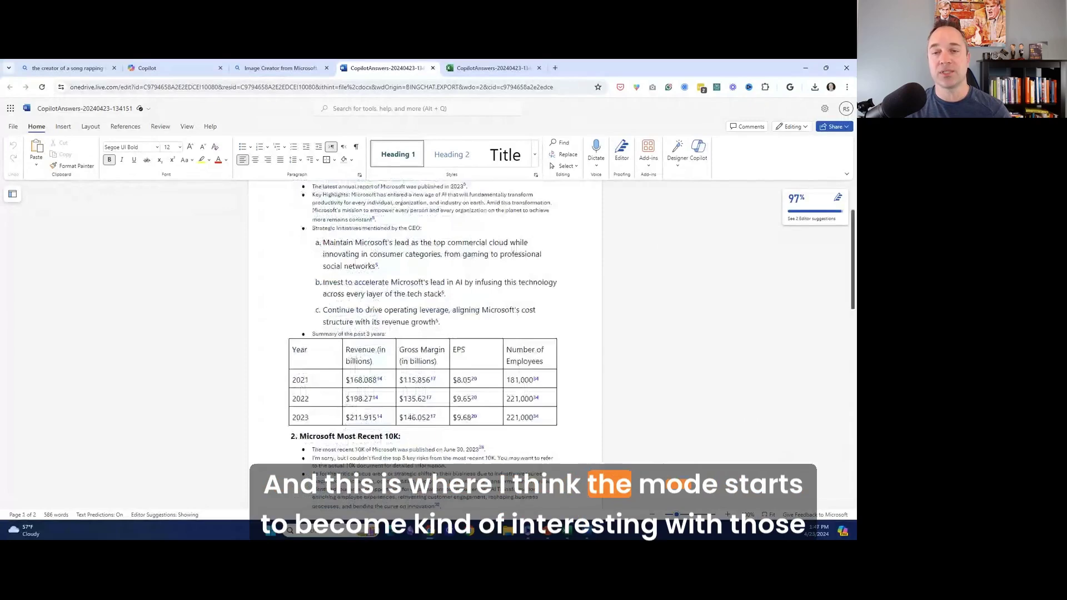
pyautogui.scroll(-3, 422, 345)
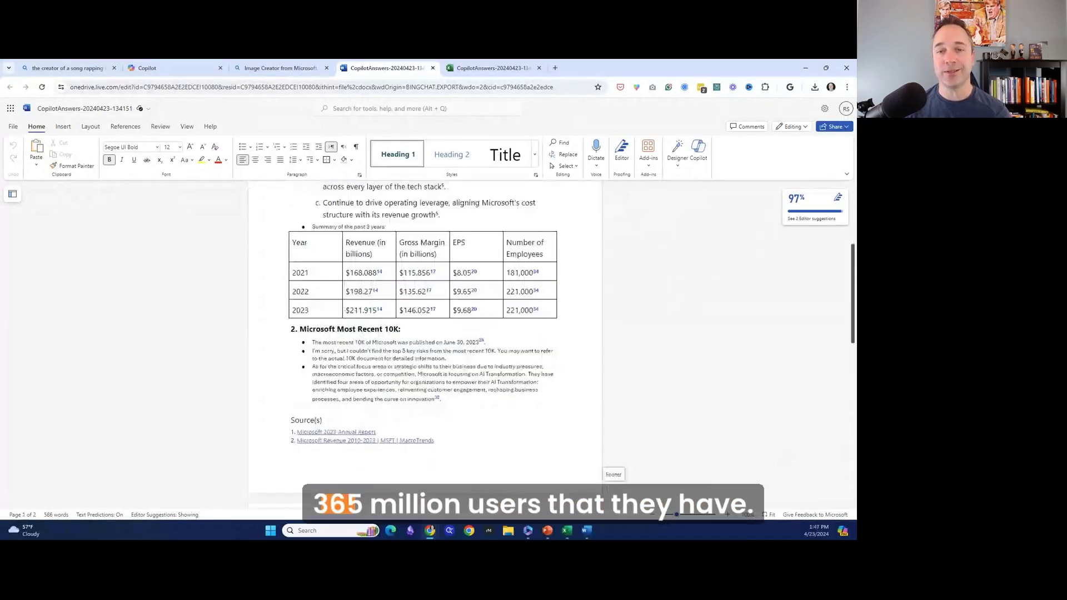
pyautogui.scroll(-1, 422, 344)
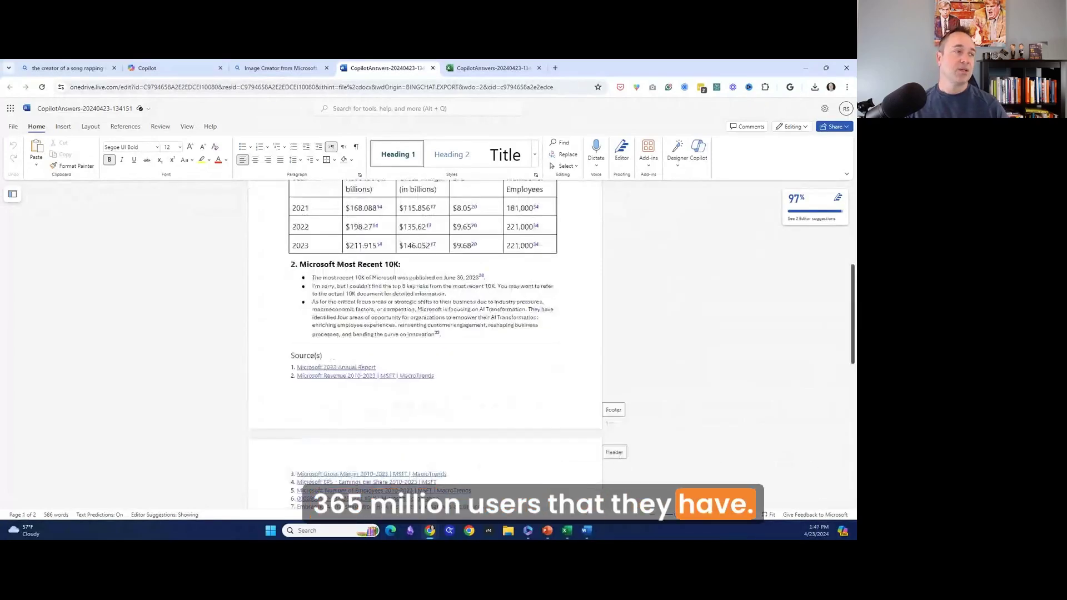
pyautogui.scroll(5, 422, 345)
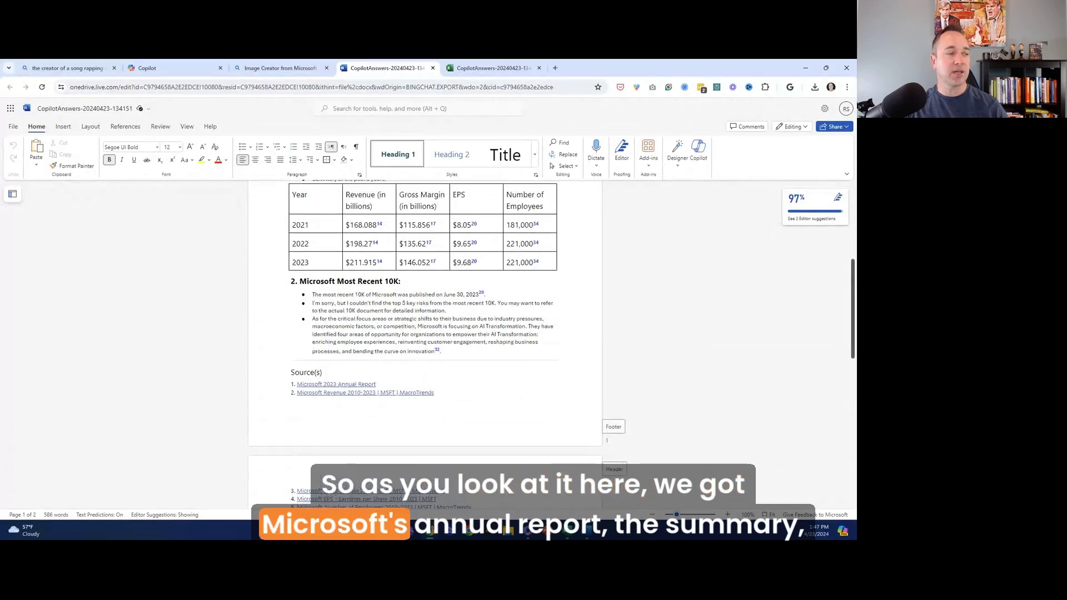
pyautogui.scroll(-8, 422, 345)
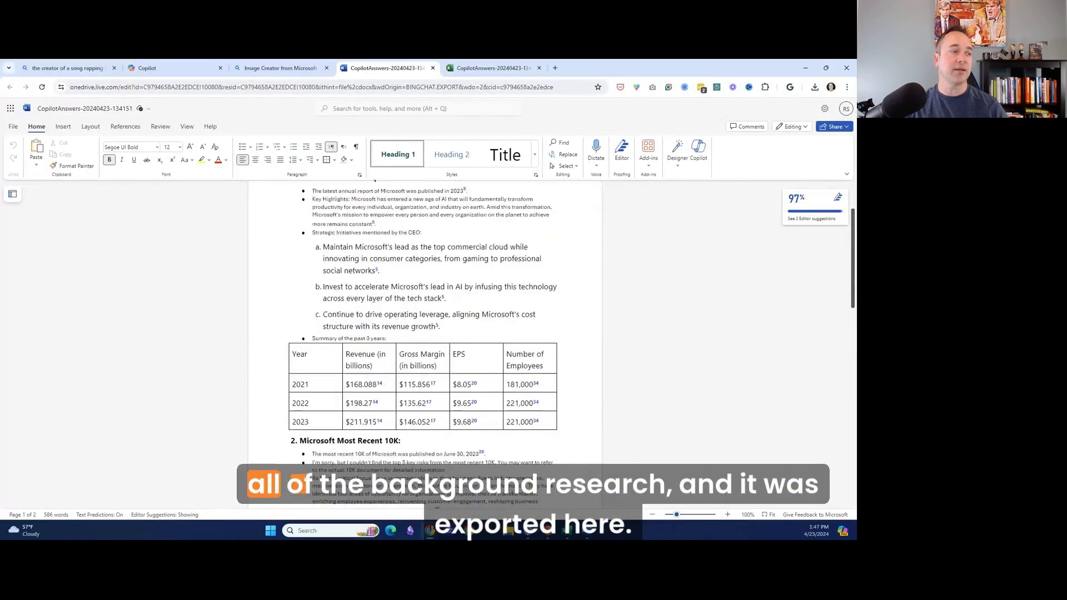
pyautogui.scroll(-5, 422, 345)
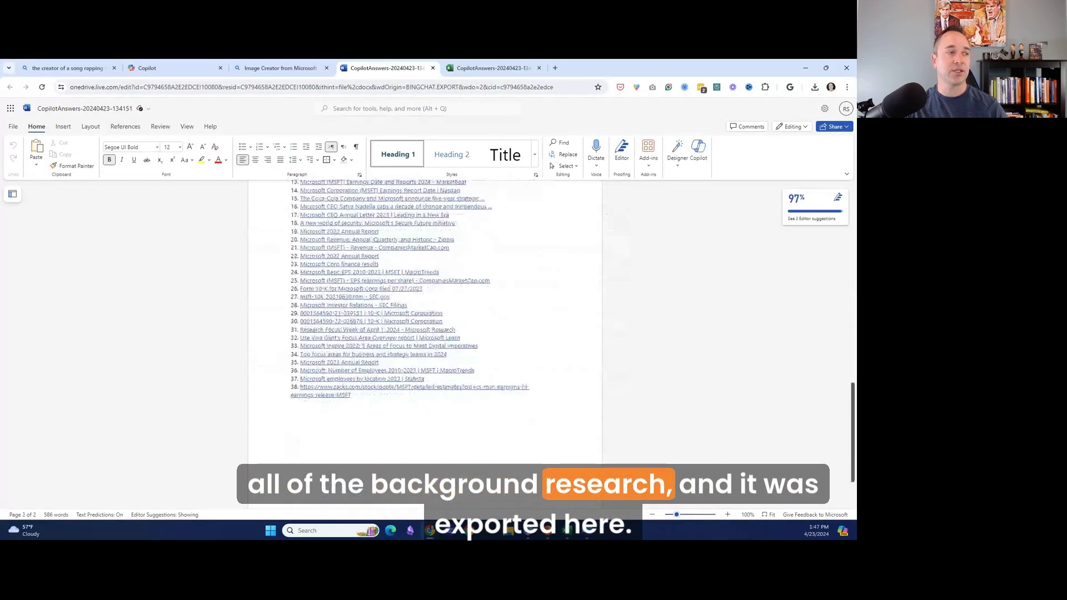
pyautogui.scroll(10, 833, 212)
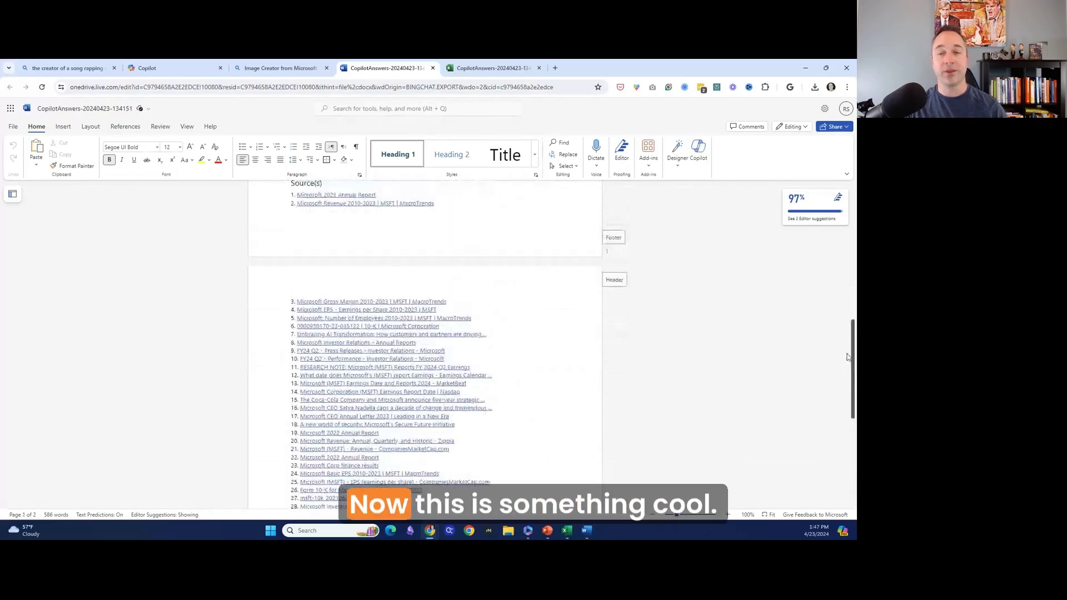
pyautogui.scroll(-10, 833, 212)
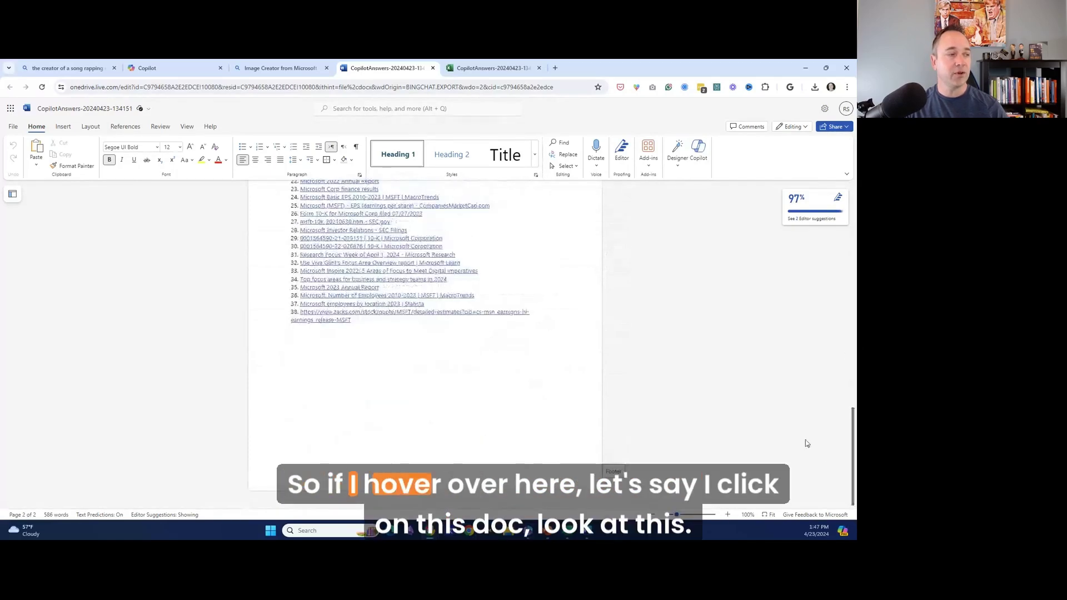
# - Below the references, enter a Draft with Copilot prompt for a Microsoft marketing brief based on the research above
pyautogui.click(296, 372)
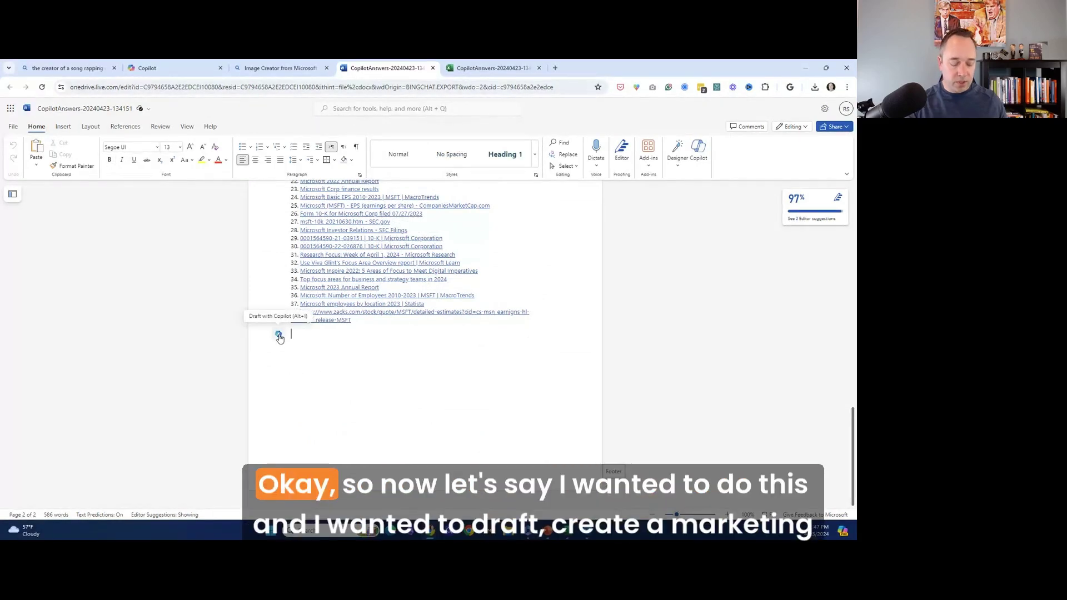
pyautogui.click(279, 335)
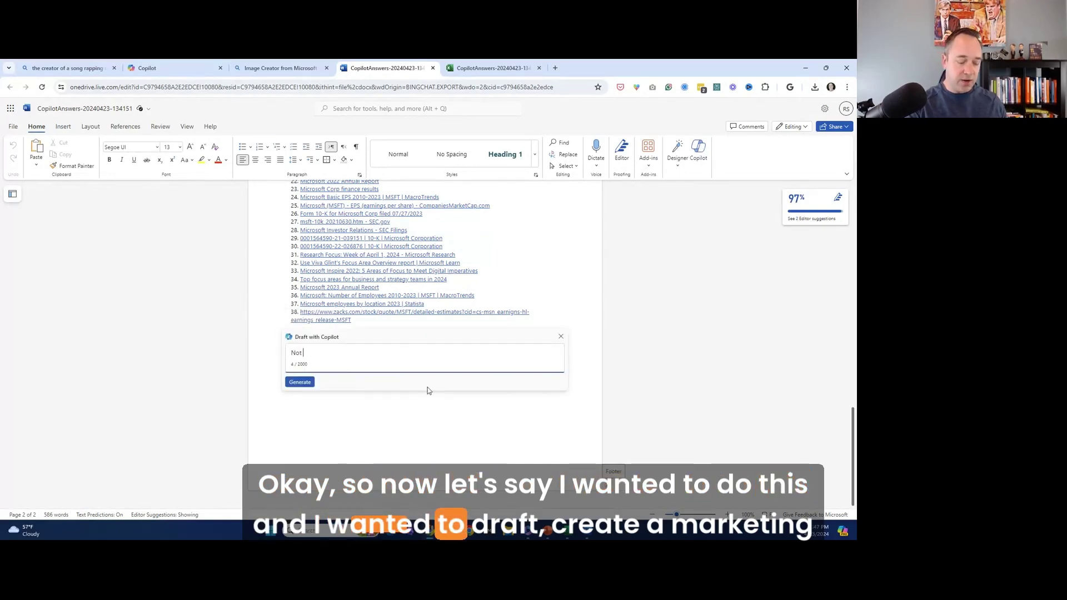
pyautogui.press('BackSpace')
pyautogui.press('BackSpace')
pyautogui.press('BackSpace')
pyautogui.press('BackSpace')
pyautogui.write('C')
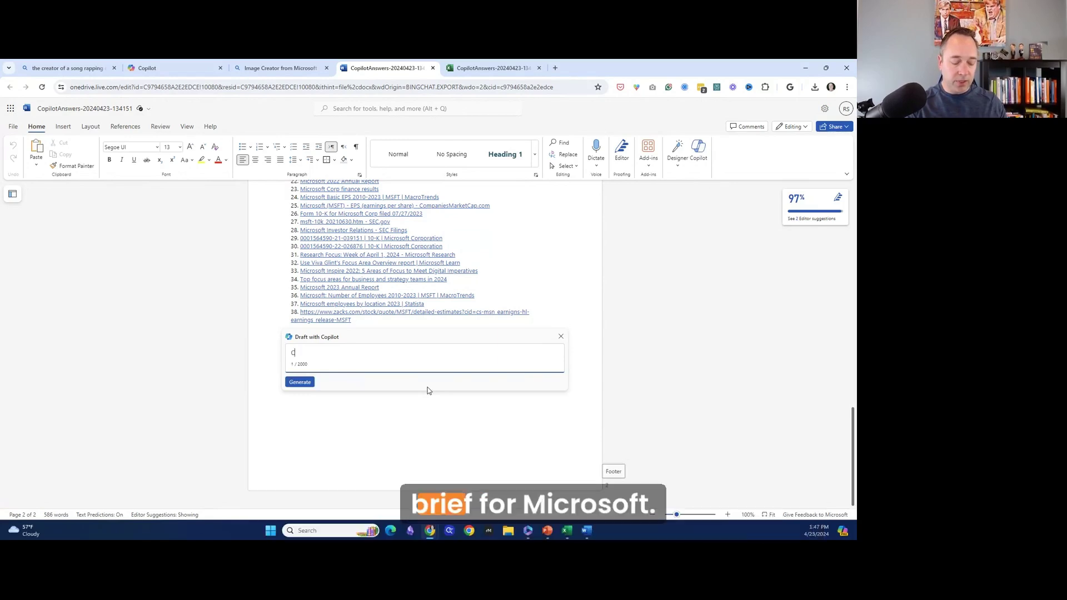
pyautogui.write('reate a marketing brief')
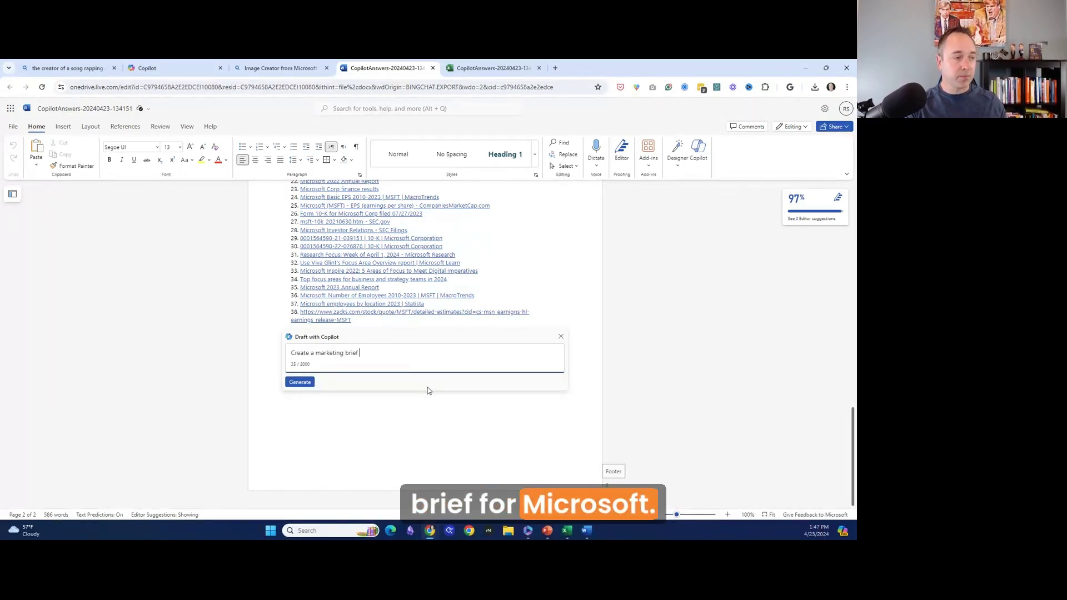
pyautogui.write('rosft')
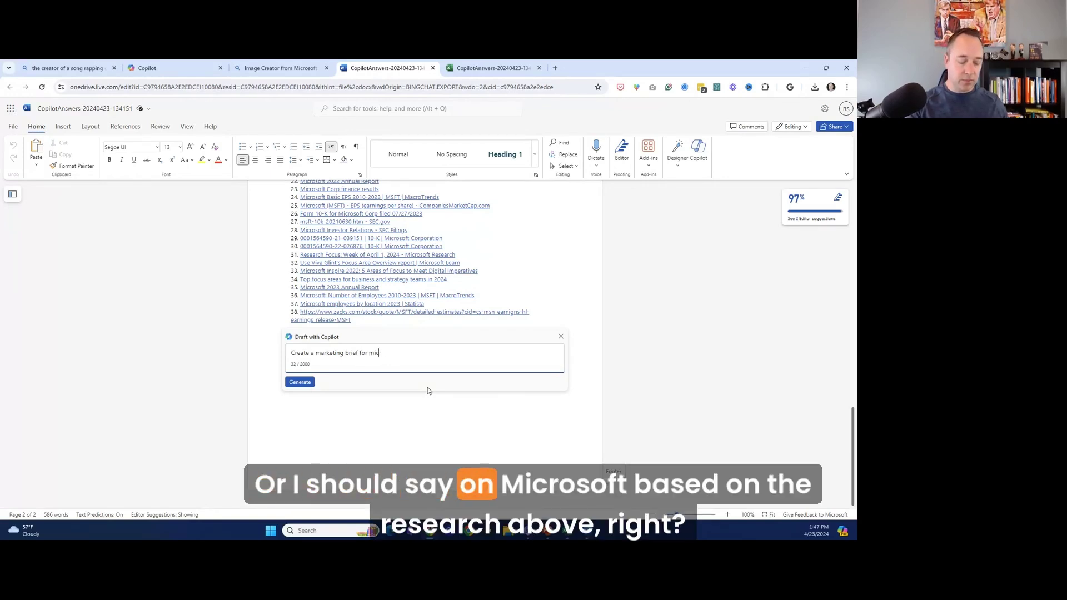
pyautogui.press('BackSpace')
pyautogui.press('BackSpace')
pyautogui.press('BackSpace')
pyautogui.press('BackSpace')
pyautogui.press('BackSpace')
pyautogui.press('BackSpace')
pyautogui.press('BackSpace')
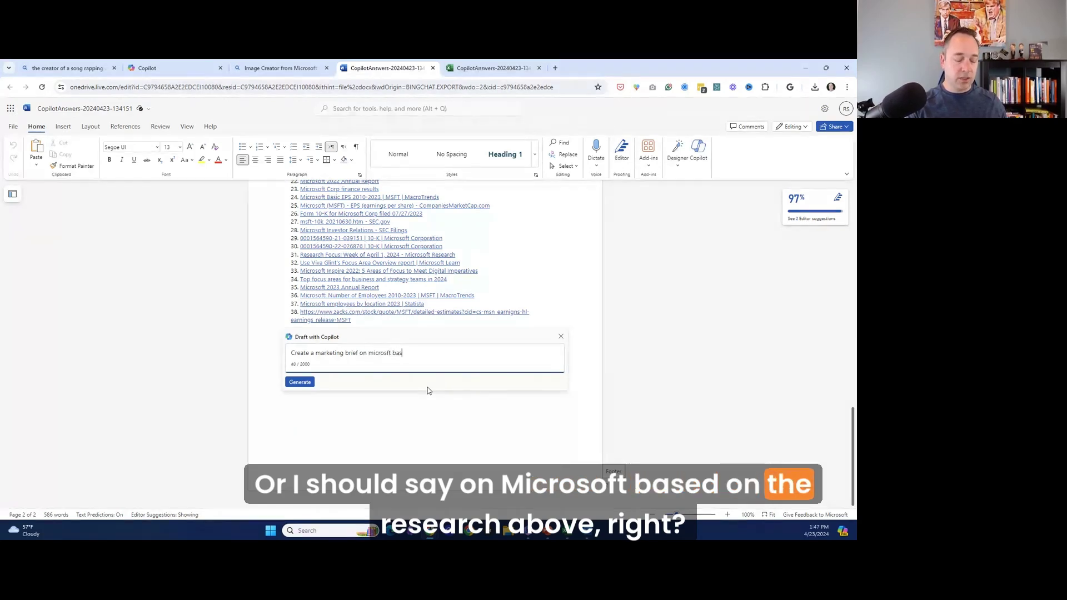
pyautogui.write('on microsft based ont he')
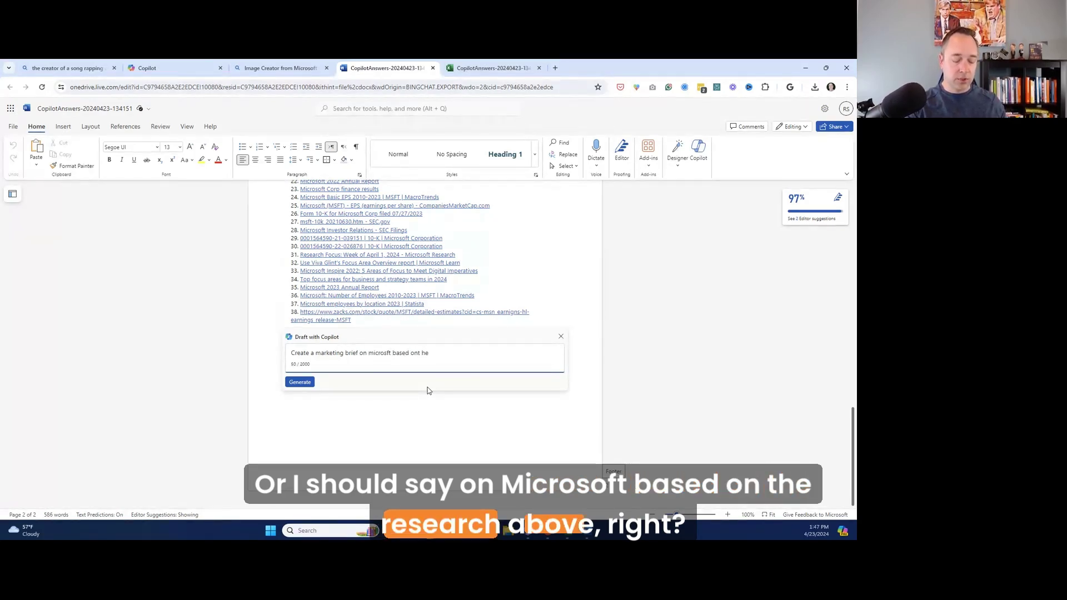
pyautogui.write(' reserac')
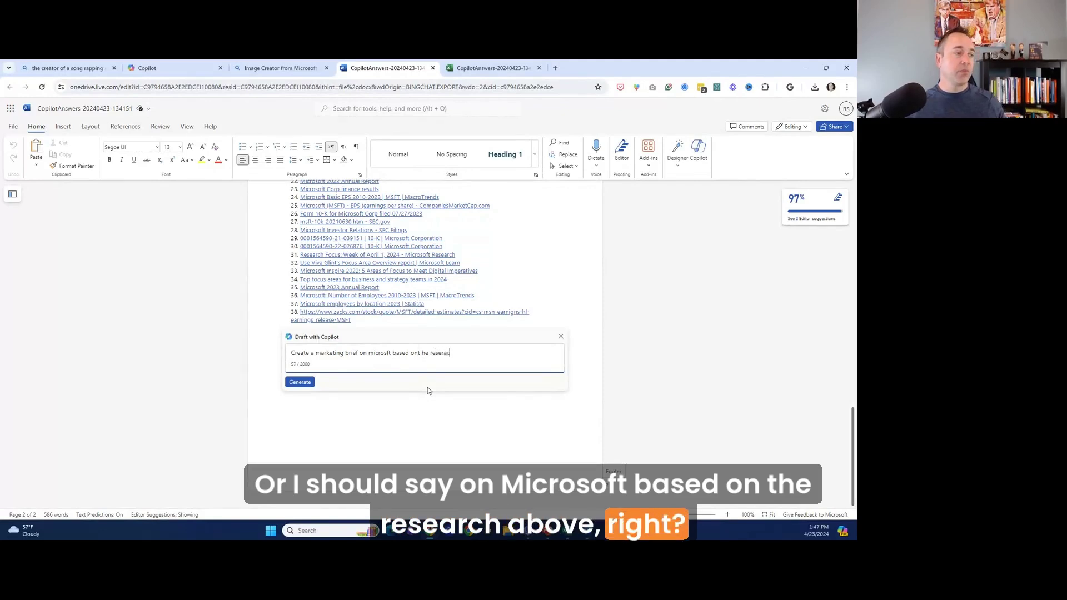
pyautogui.write('h above')
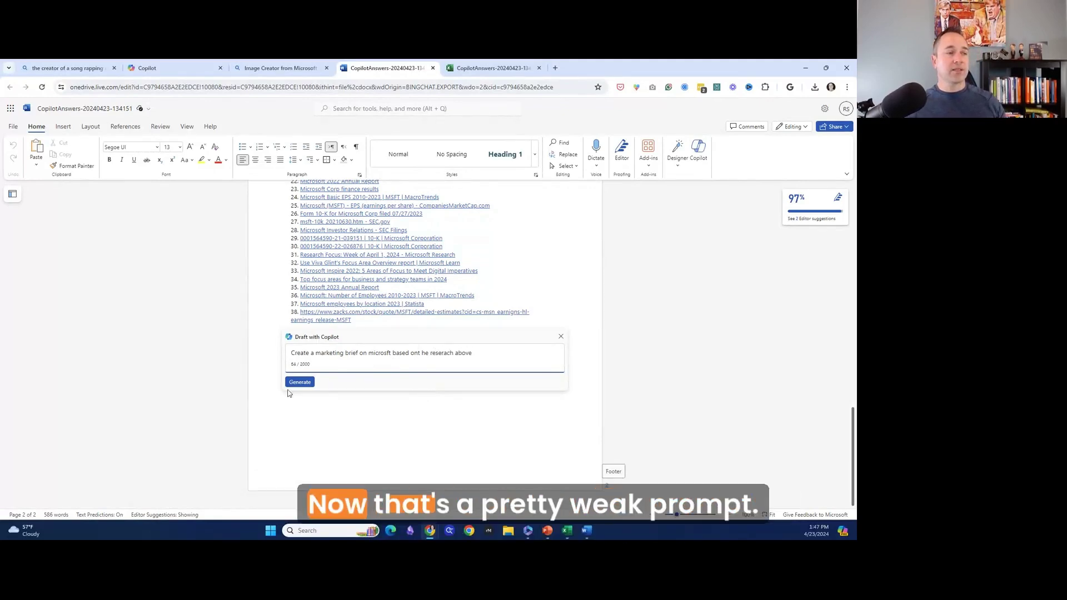
# - Generate the Microsoft marketing brief draft, stopping once enough text has appeared
pyautogui.click(301, 382)
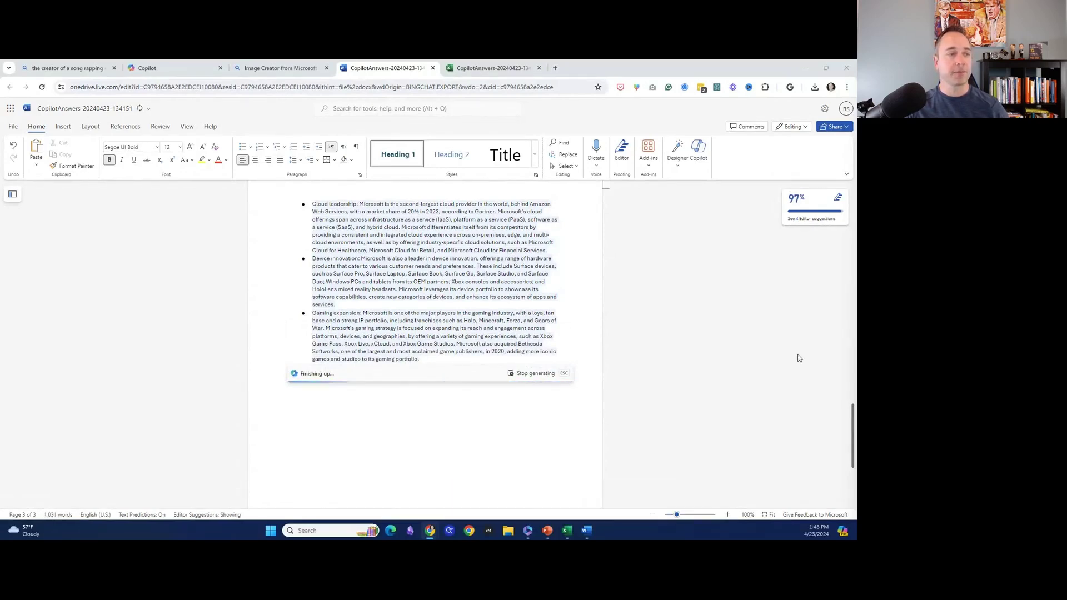
pyautogui.click(537, 384)
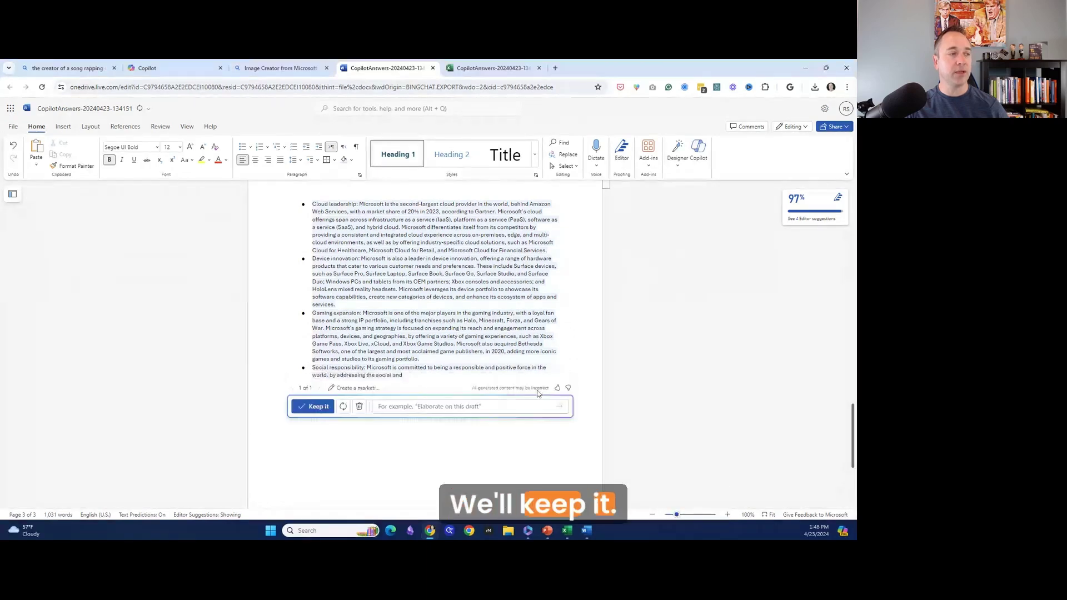
# - Keep the generated brief and paste the long tweet-writing prompt into Draft with Copilot
pyautogui.click(315, 410)
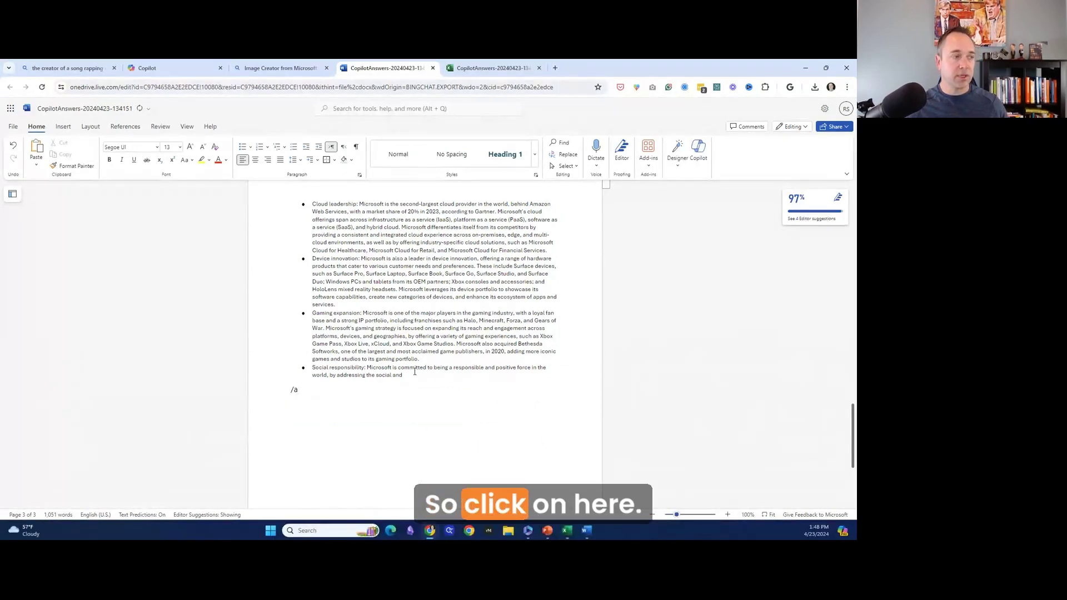
pyautogui.write('aa')
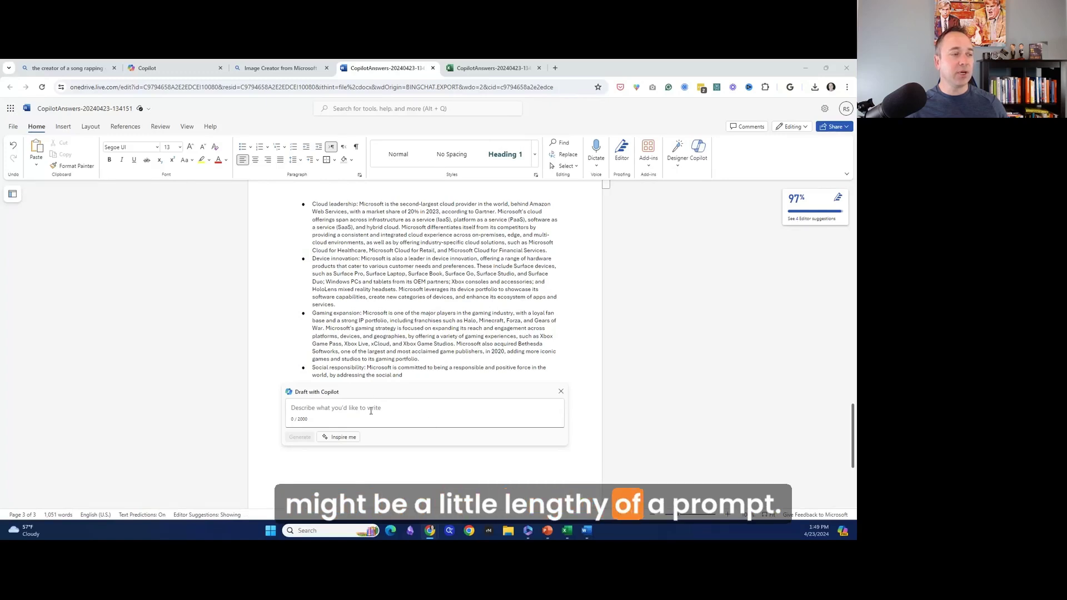
pyautogui.hotkey('ctrl', 'v')
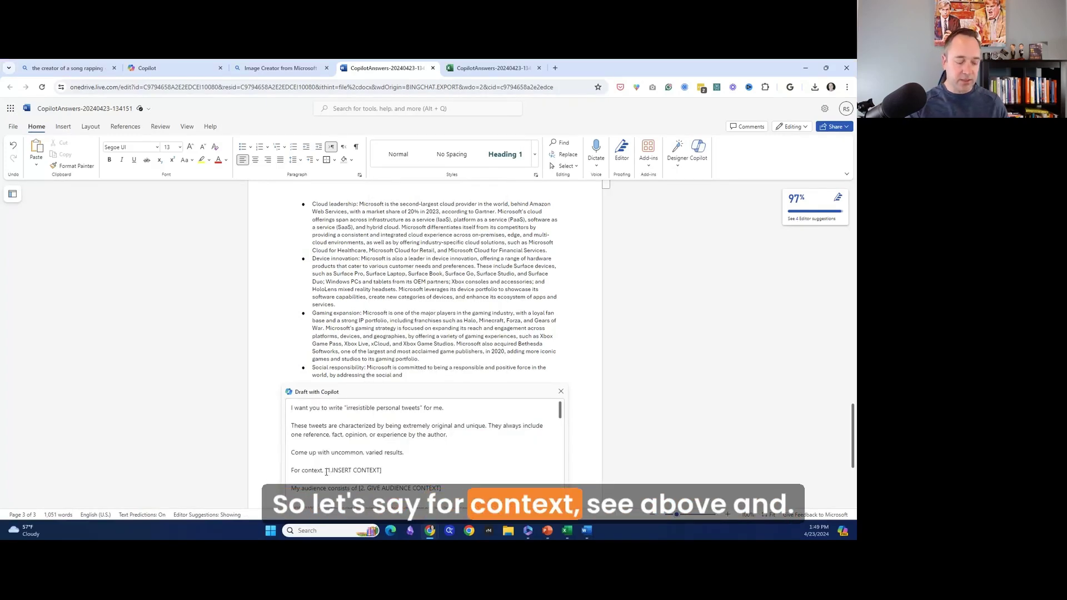
# - Edit the prompt placeholders, setting the audience to 'Youtube viewers', and split the second line
pyautogui.moveTo(325, 471); pyautogui.dragTo(390, 473)
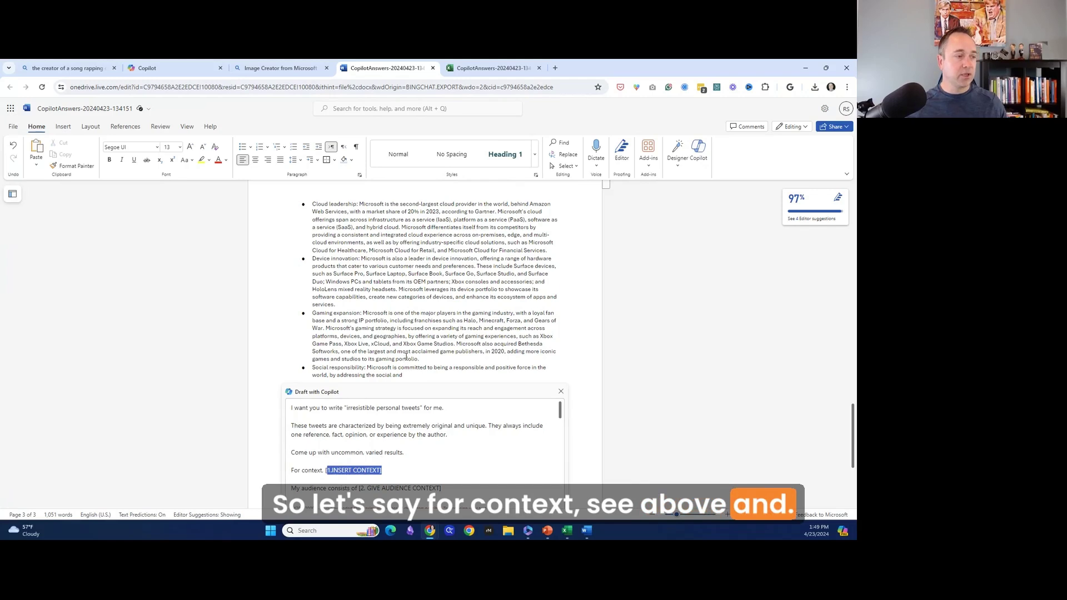
pyautogui.write('[se')
pyautogui.scroll(-2, 422, 433)
pyautogui.moveTo(359, 405); pyautogui.dragTo(463, 406)
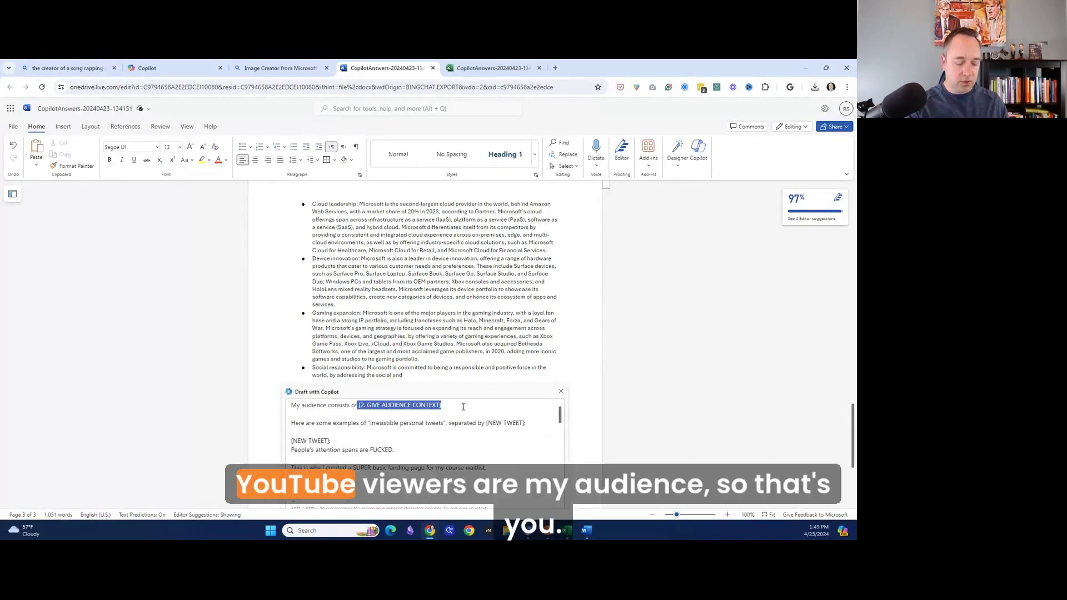
pyautogui.press('BackSpace')
pyautogui.write('Youtube v')
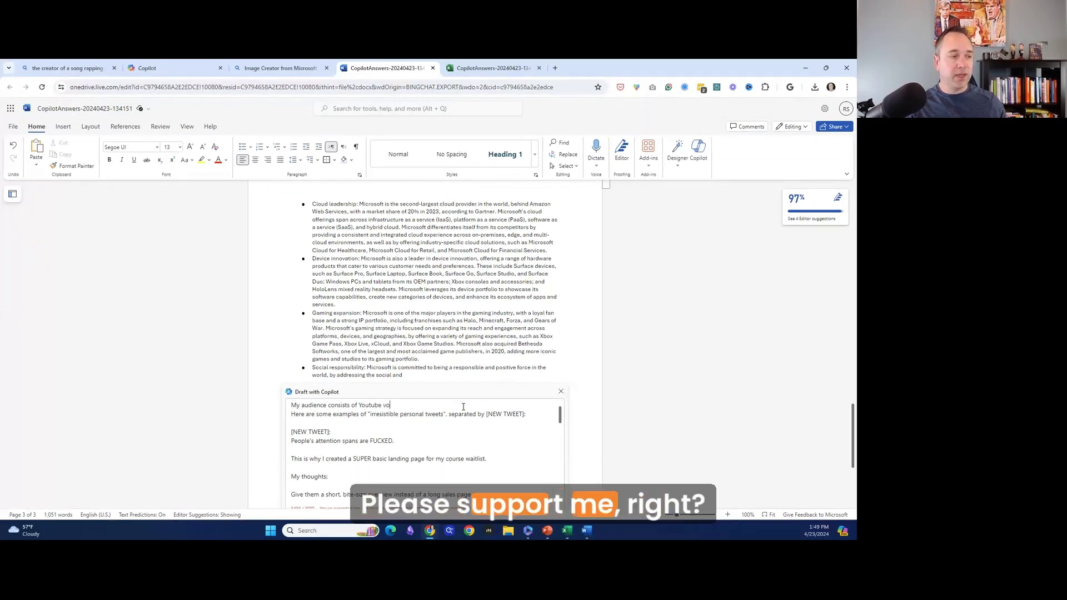
pyautogui.write('iewers')
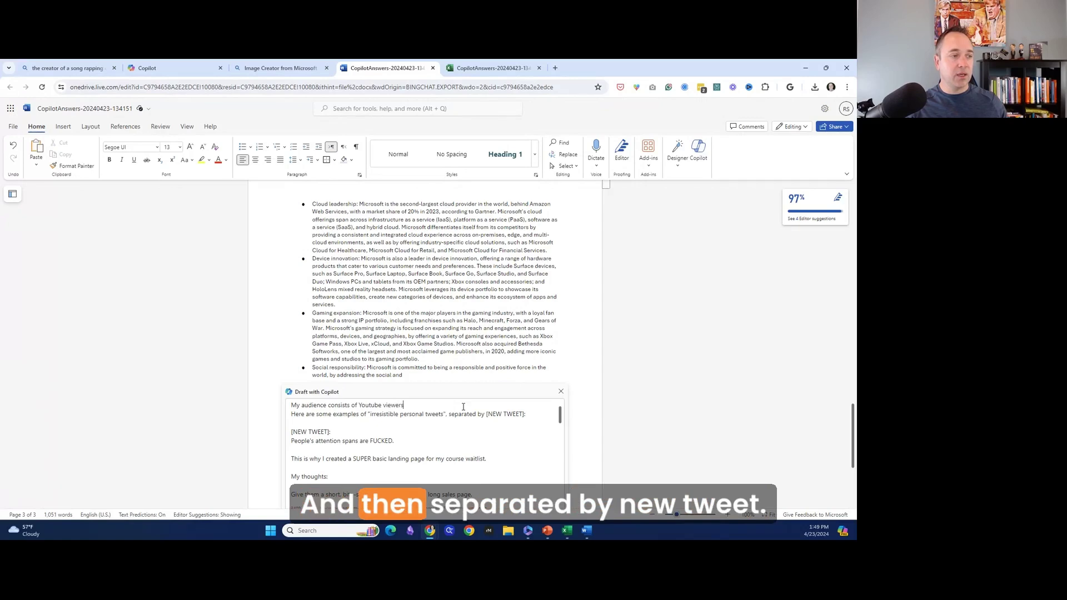
pyautogui.press('Down')
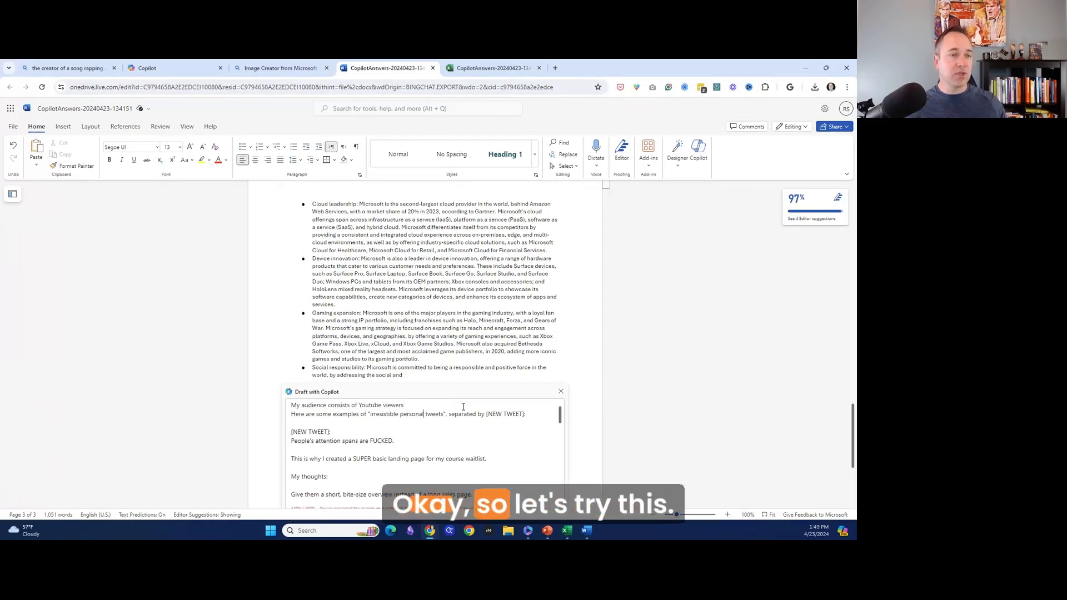
pyautogui.press('Return')
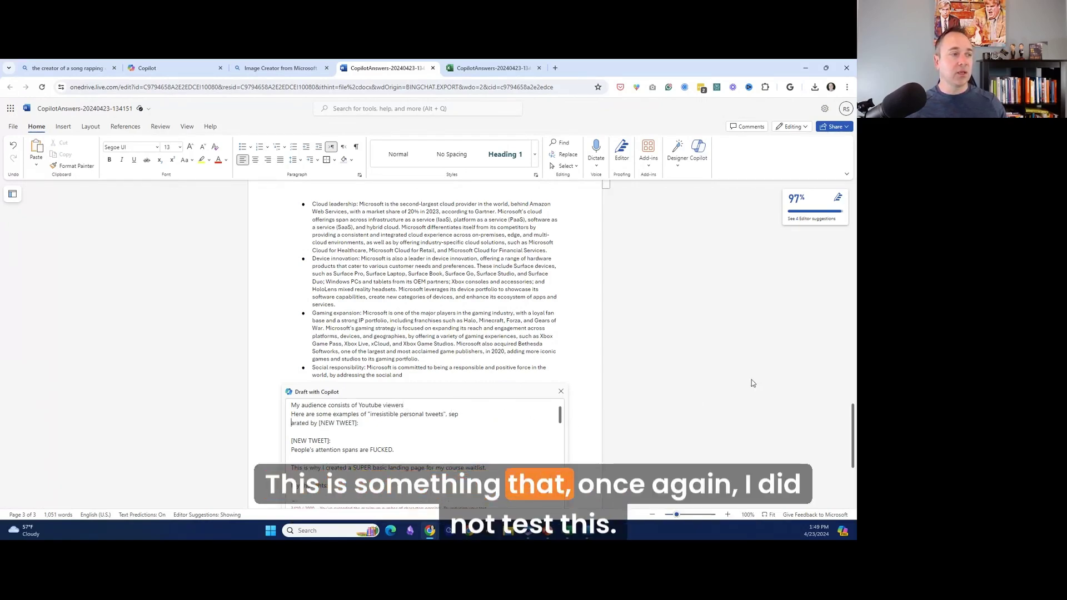
# - Abandon the over-length prompt and switch to the CopilotAnswers Excel workbook
pyautogui.scroll(-3, 834, 446)
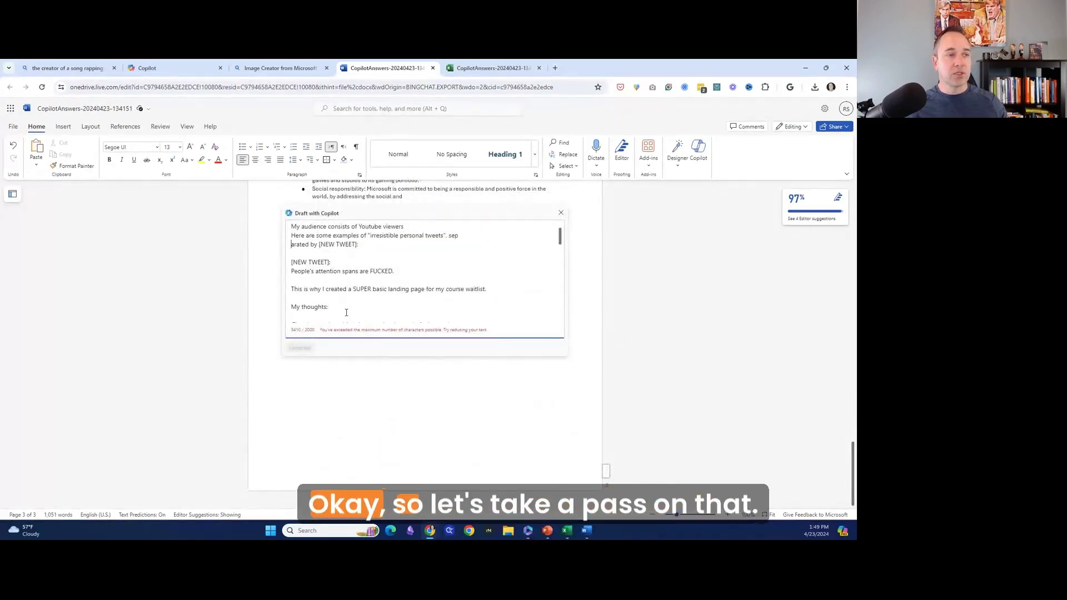
pyautogui.moveTo(345, 313); pyautogui.dragTo(291, 267)
pyautogui.scroll(5, 291, 267)
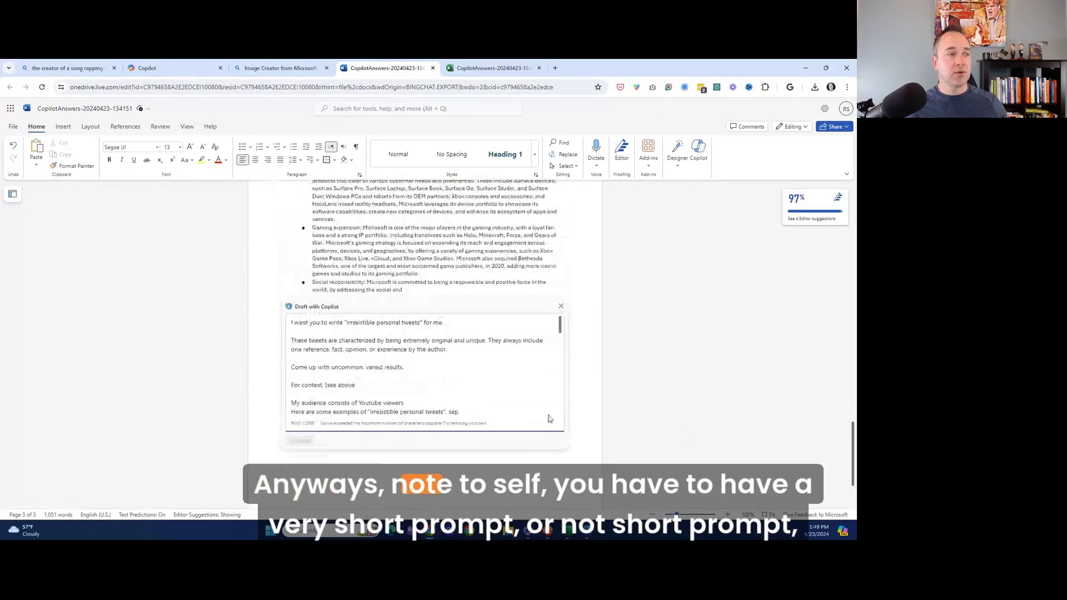
pyautogui.press('Escape')
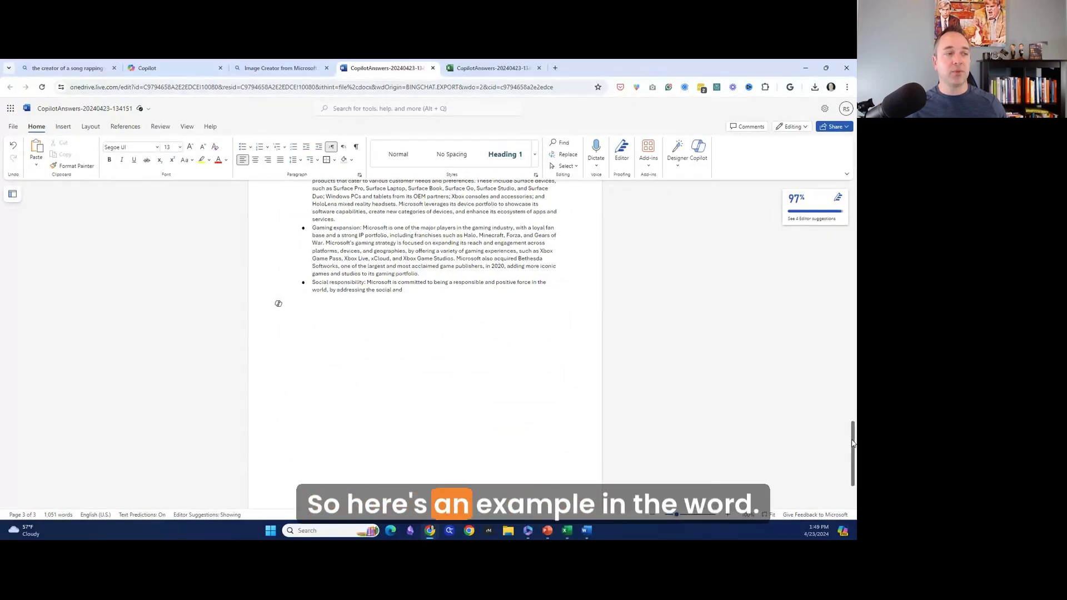
pyautogui.moveTo(850, 420); pyautogui.dragTo(853, 313)
pyautogui.scroll(5, 331, 326)
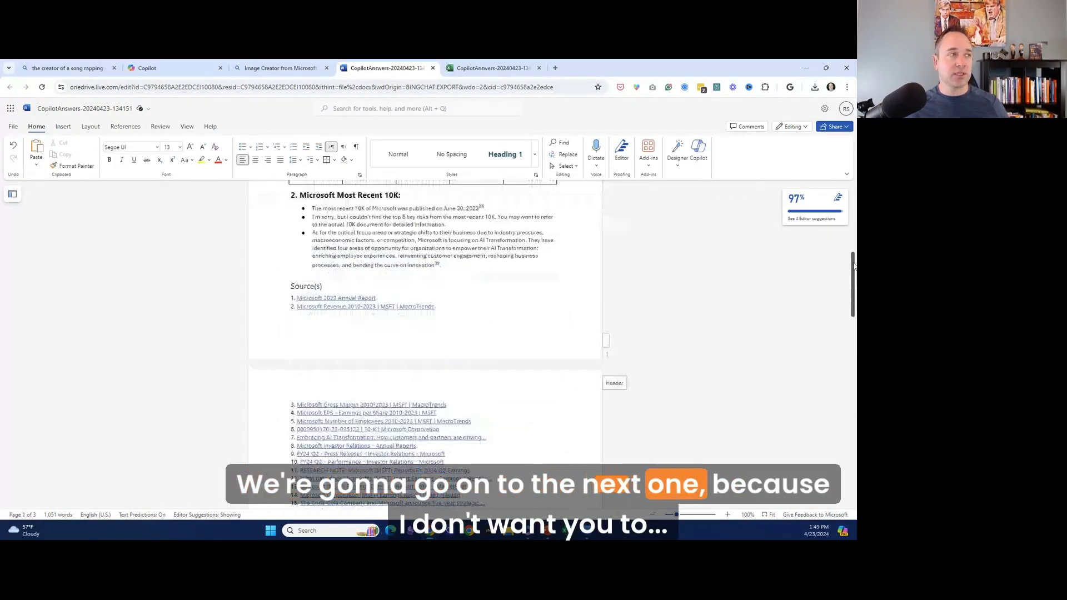
pyautogui.scroll(15, 332, 327)
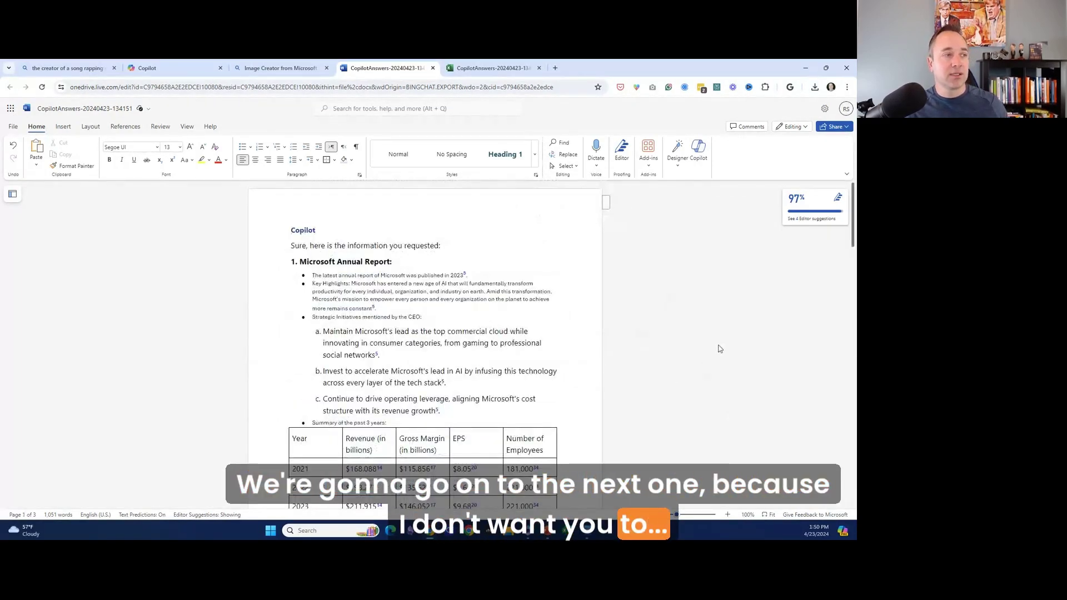
pyautogui.click(507, 69)
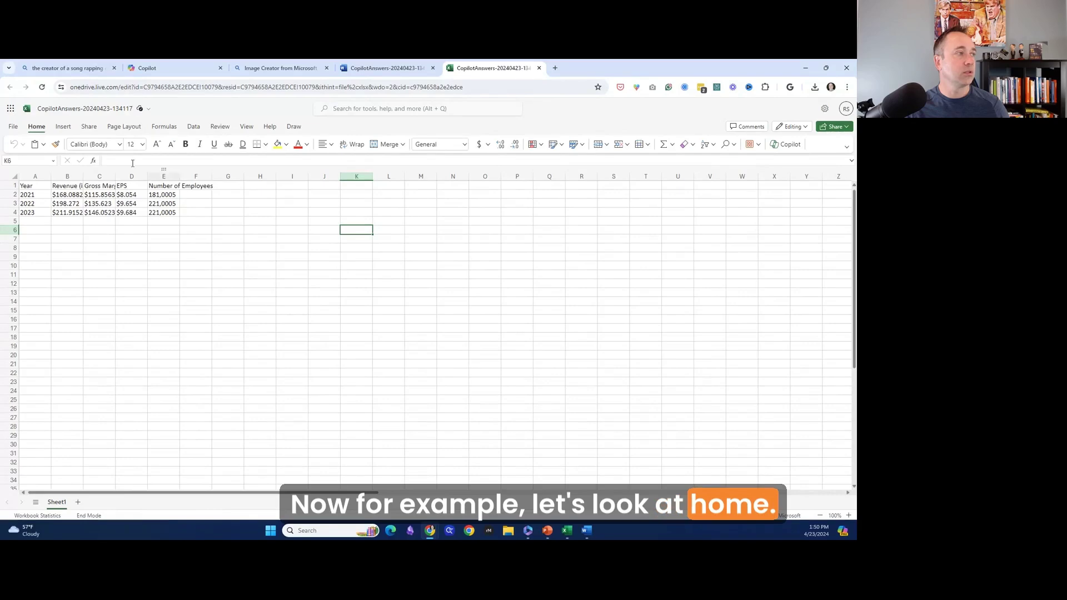
# - Open Copilot from the Home ribbon and select the yearly financial data A1:F5, then deselect it
pyautogui.click(13, 126)
pyautogui.click(494, 302)
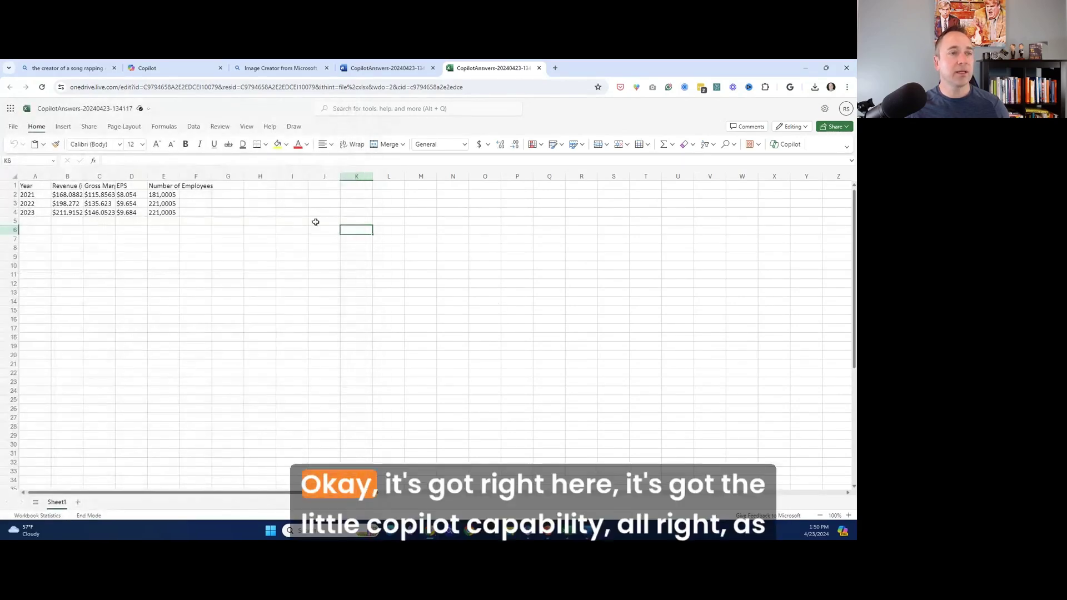
pyautogui.click(791, 145)
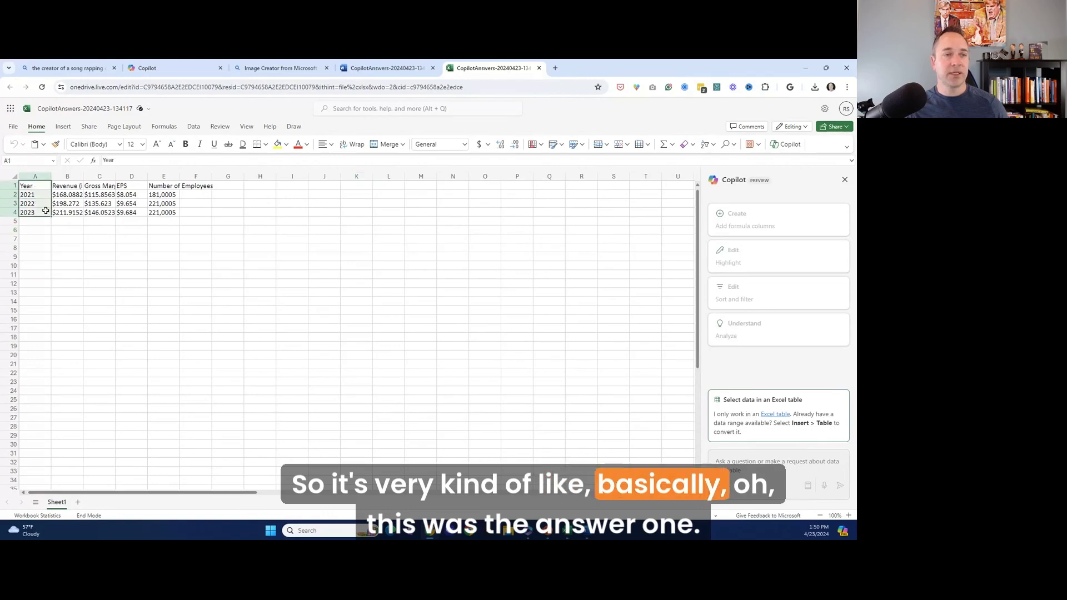
pyautogui.moveTo(62, 210); pyautogui.dragTo(210, 222)
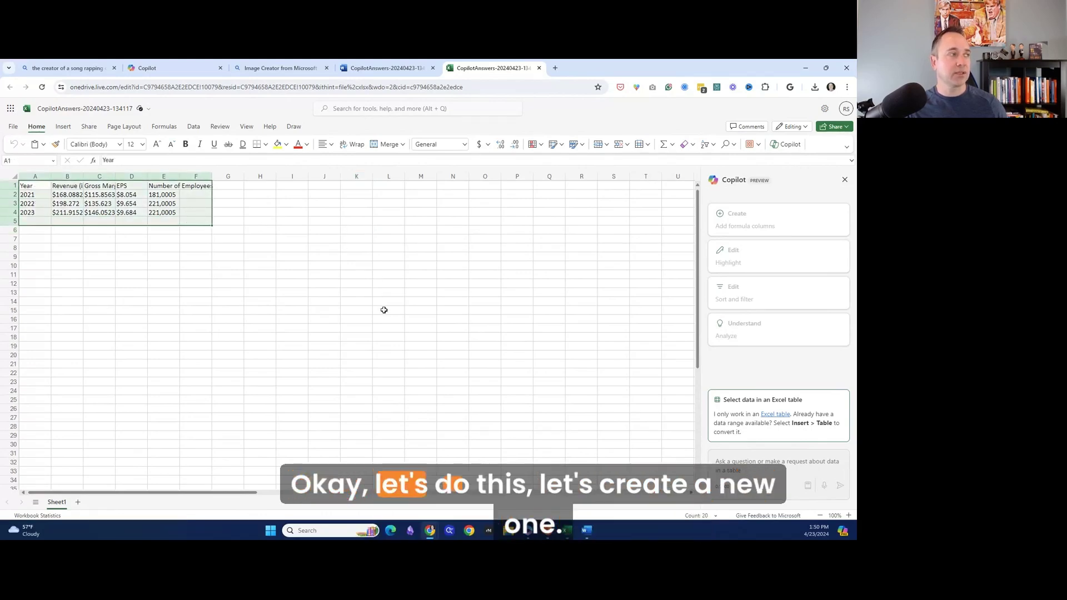
pyautogui.click(330, 309)
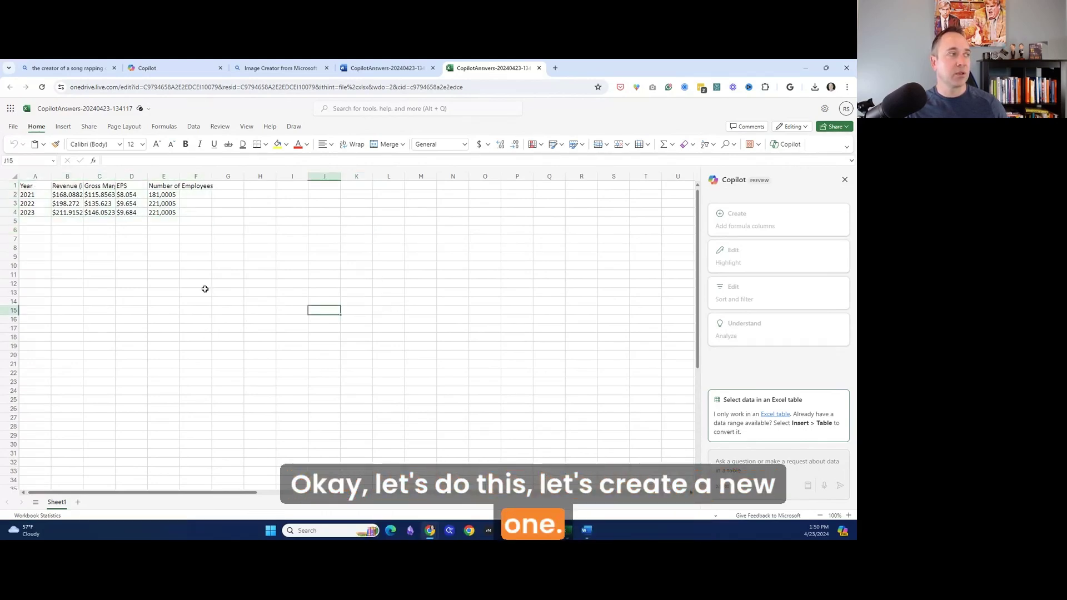
# - Create a new blank workbook via File > New and select cell A1 in it
pyautogui.click(13, 126)
pyautogui.click(28, 158)
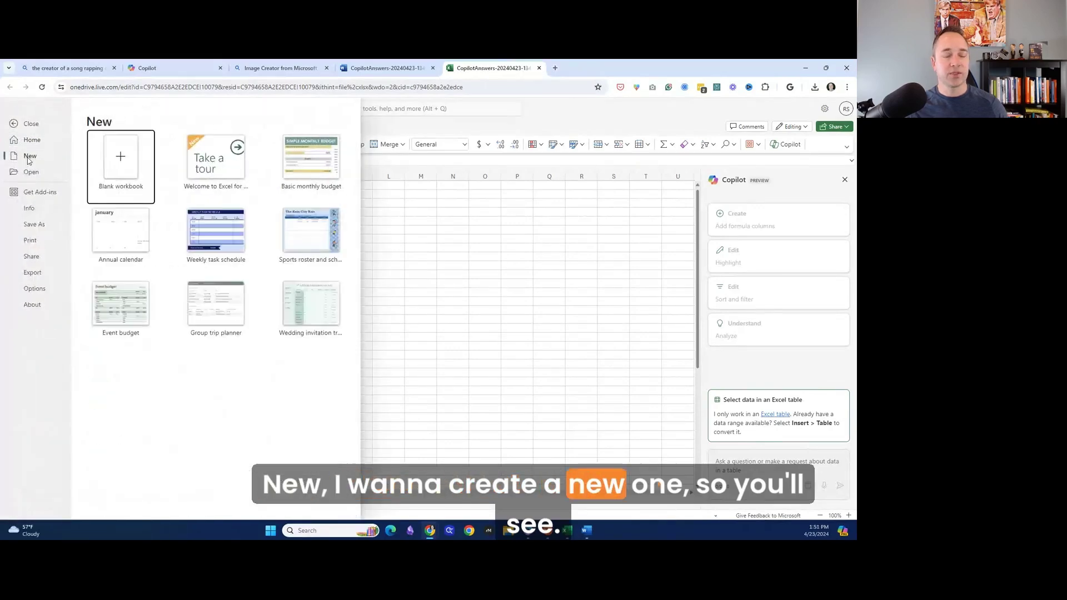
pyautogui.click(111, 158)
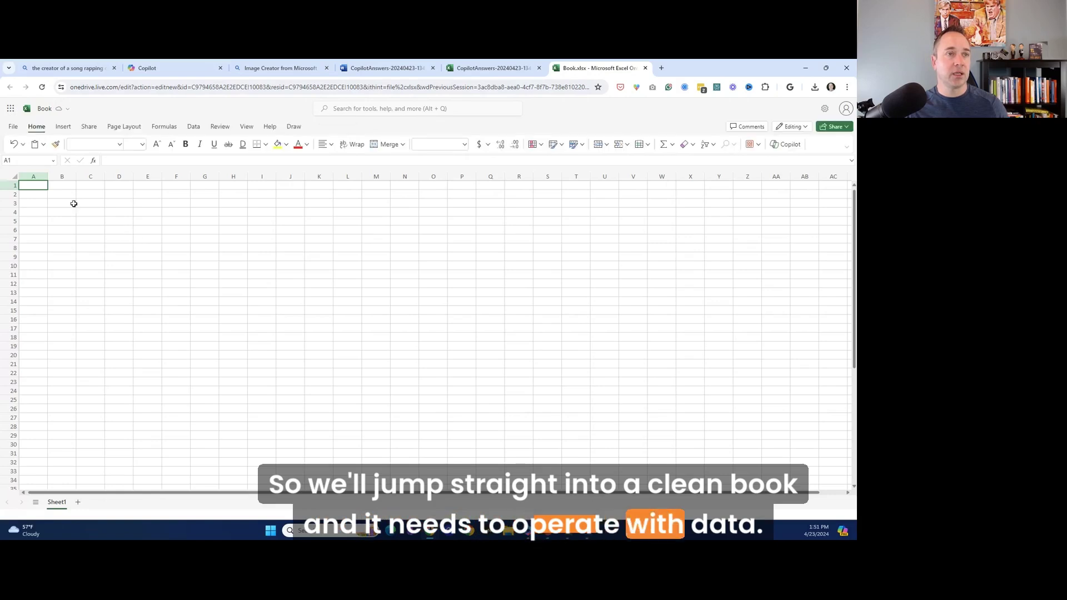
pyautogui.click(40, 186)
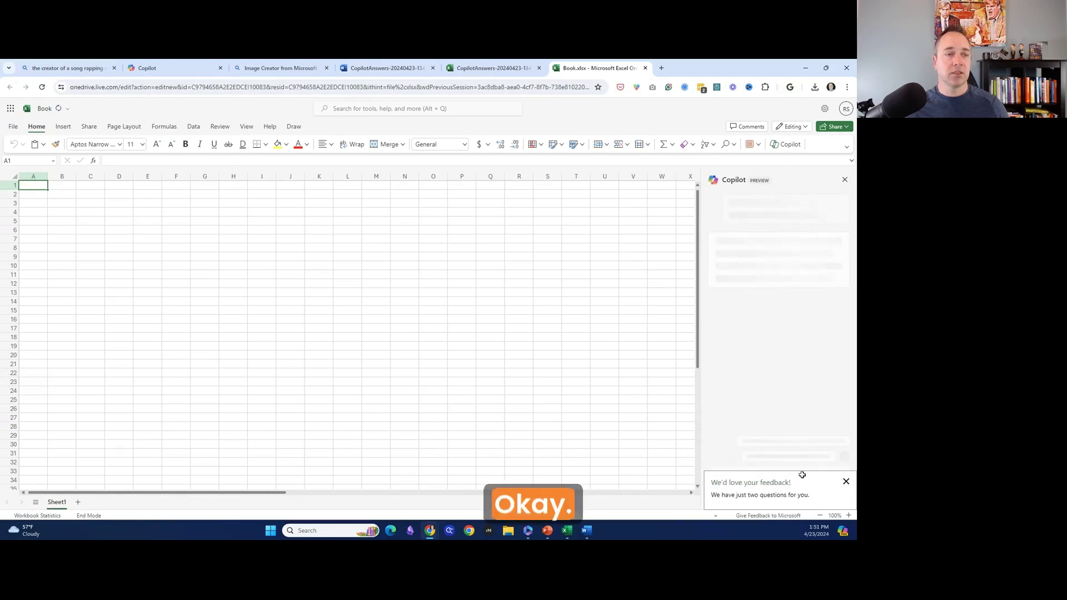
# - Dismiss the feedback prompt, insert Copilot's sample campaign table, and request data insights
pyautogui.click(846, 482)
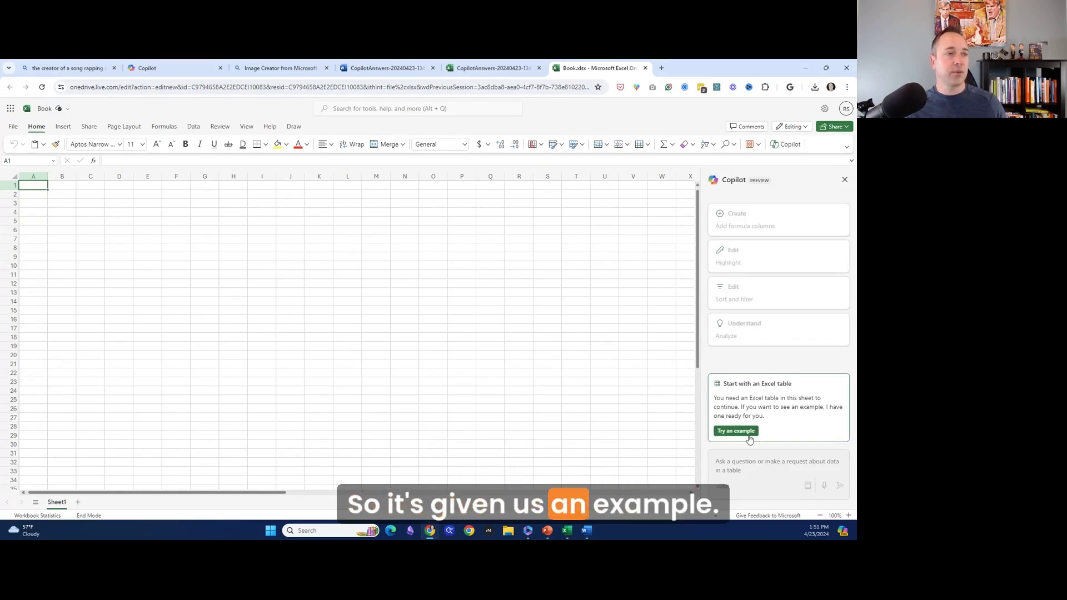
pyautogui.click(736, 431)
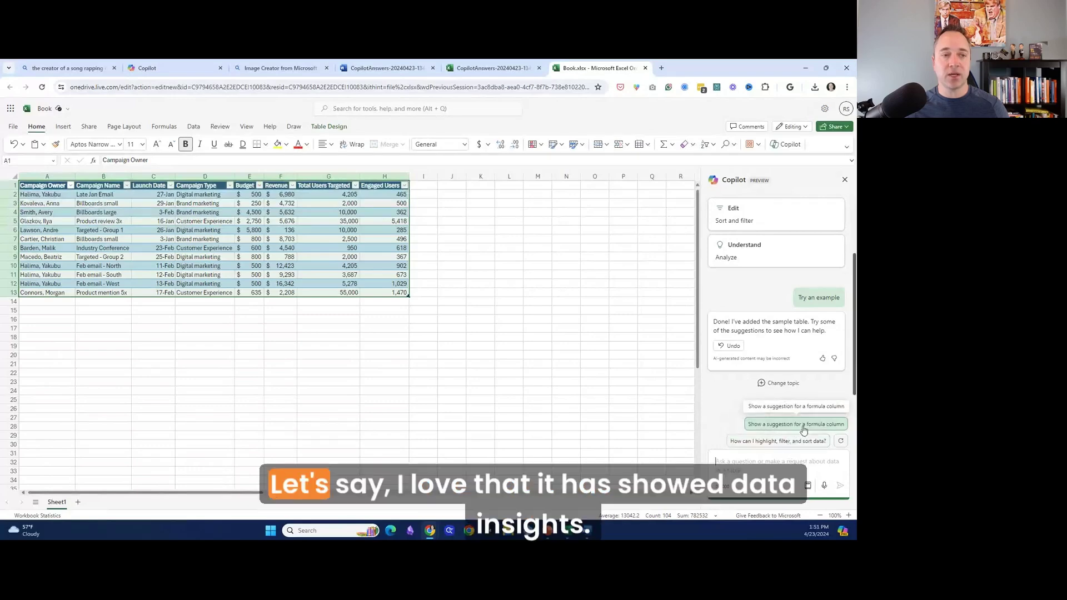
pyautogui.click(831, 408)
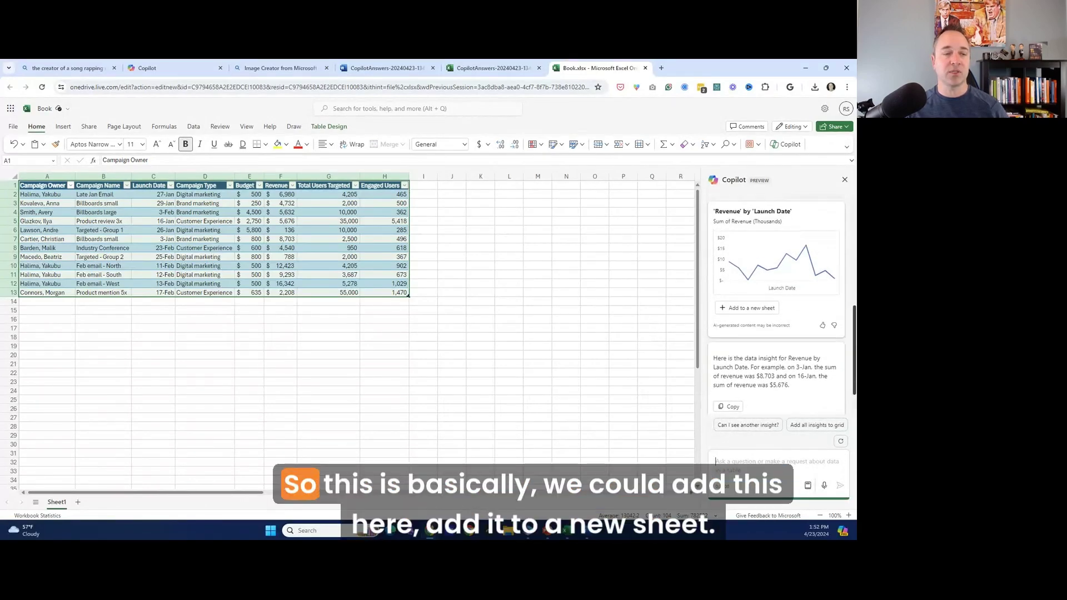
# - Add the Revenue by Launch Date insight chart to a new sheet and glance at Add-ins
pyautogui.scroll(2, 764, 328)
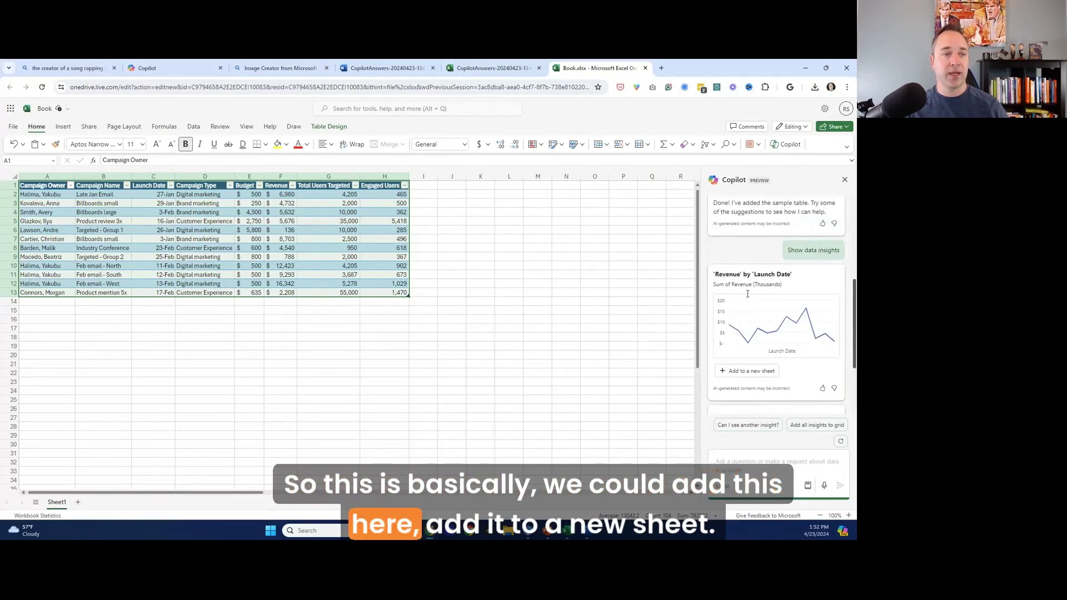
pyautogui.click(753, 370)
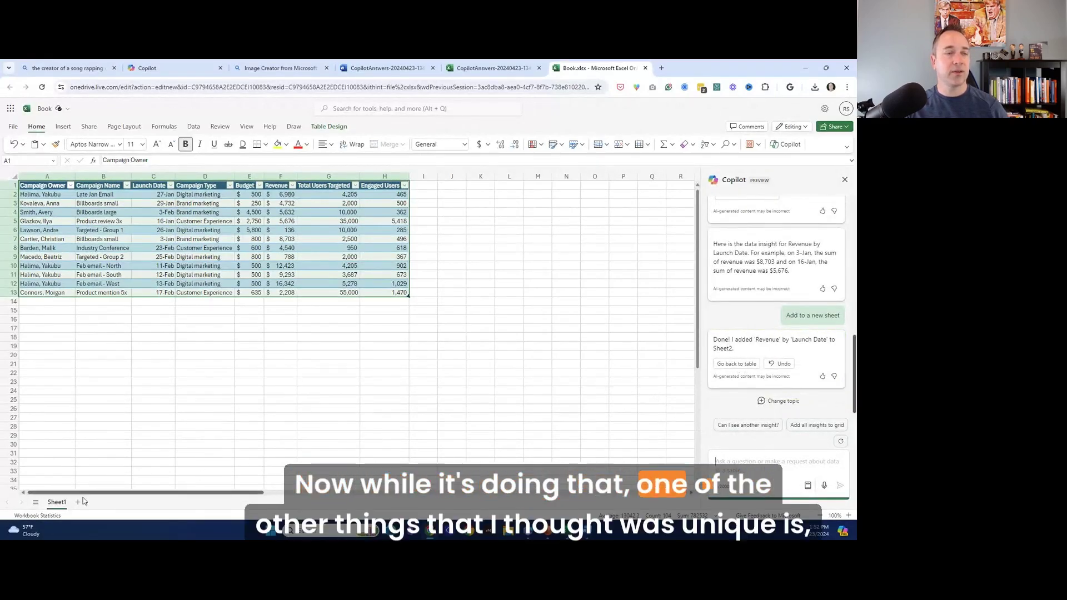
pyautogui.click(758, 144)
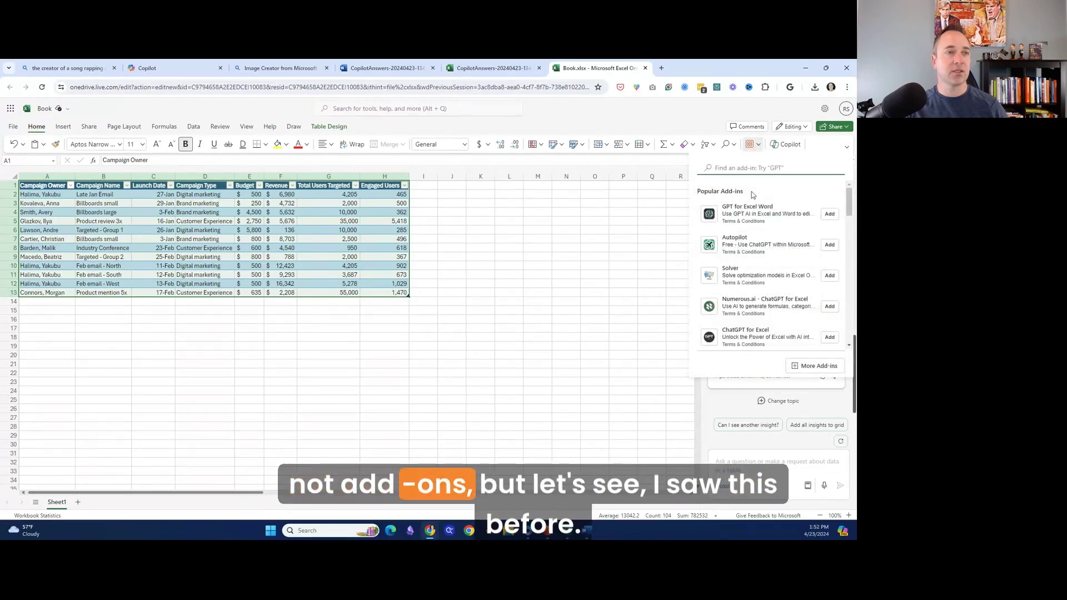
pyautogui.press('Escape')
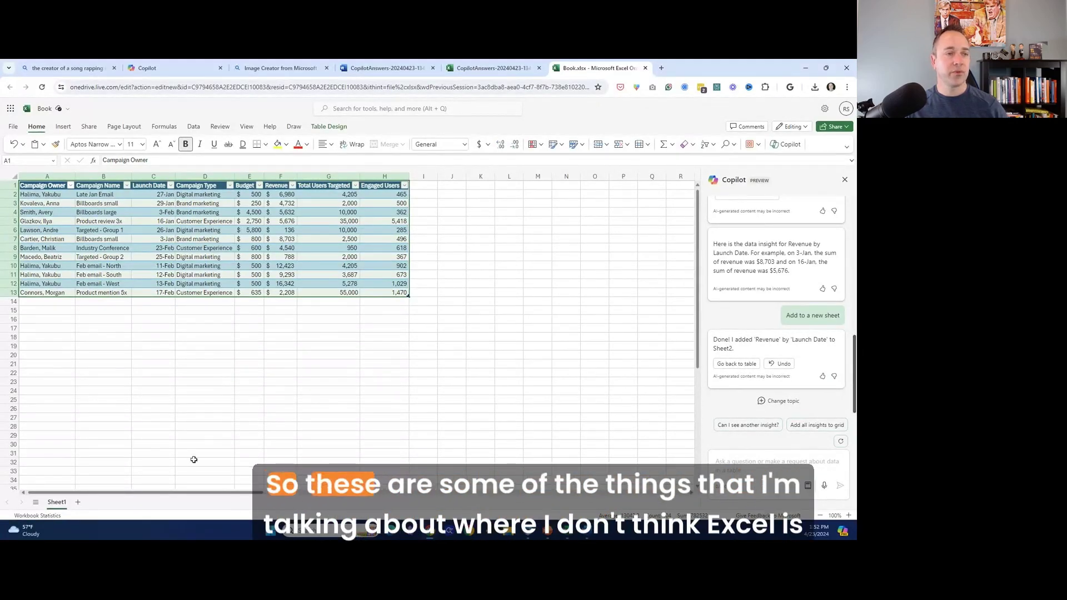
# - Clear the table selection and switch to the PowerPoint presentation
pyautogui.click(334, 399)
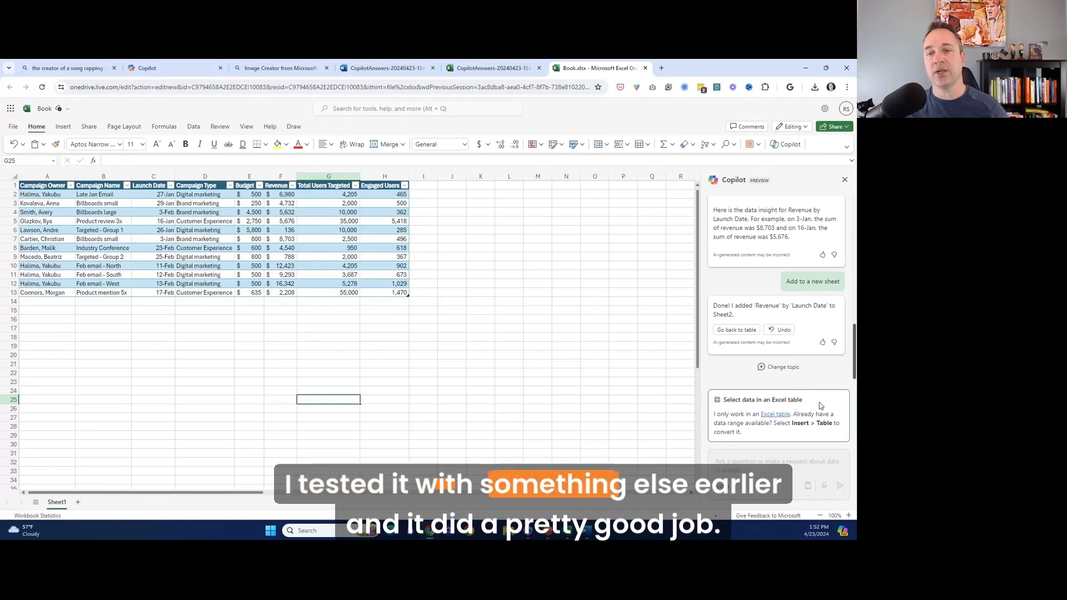
pyautogui.scroll(5, 819, 402)
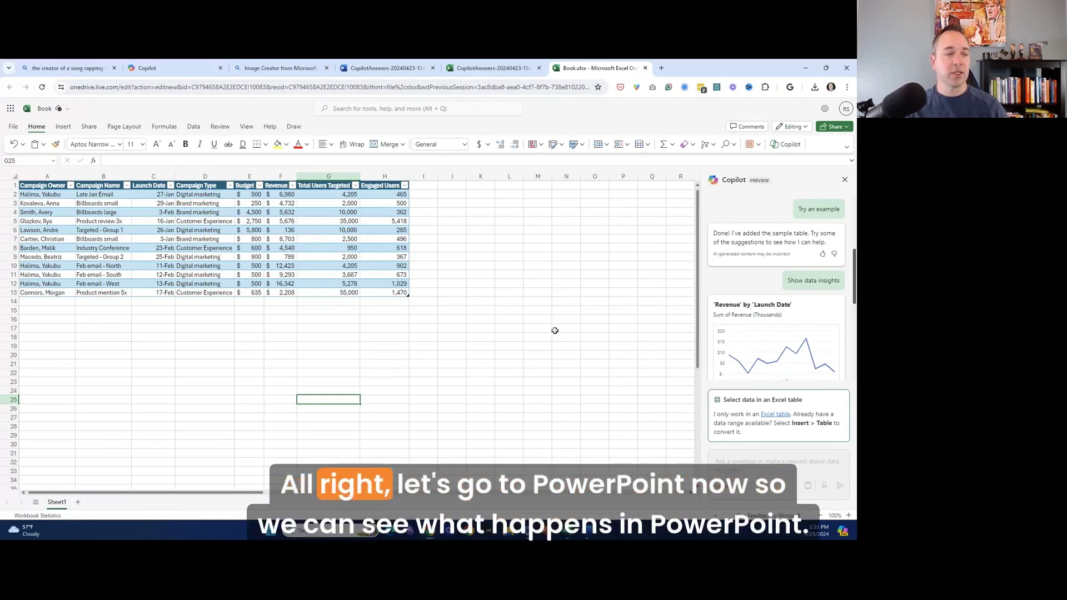
pyautogui.click(533, 330)
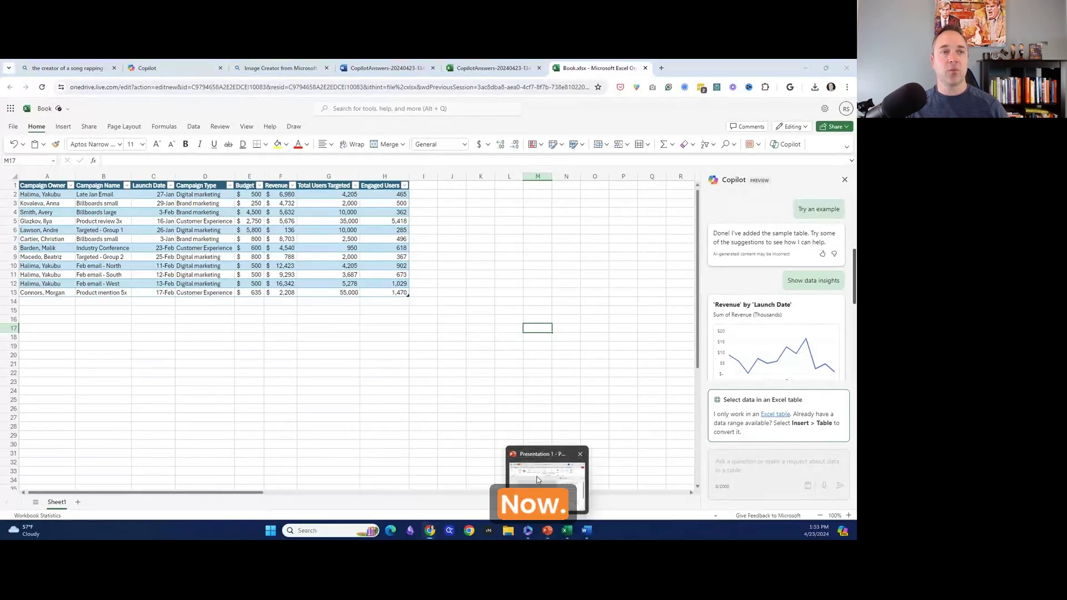
pyautogui.click(547, 531)
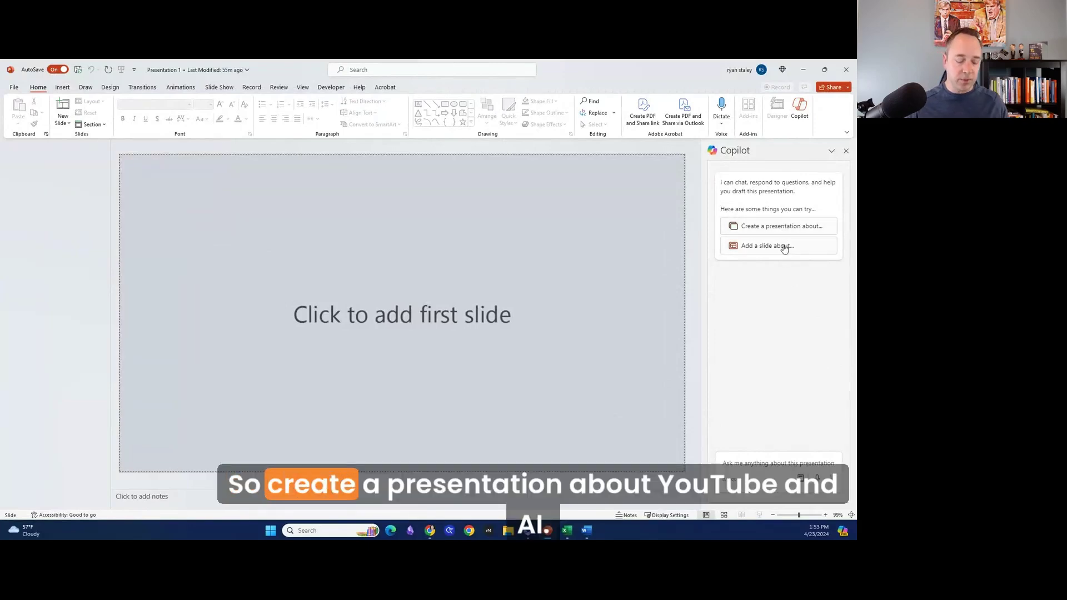
# - Write the Copilot prompt 'youtube and AI and how it compares to the invention of the internet'
pyautogui.click(784, 230)
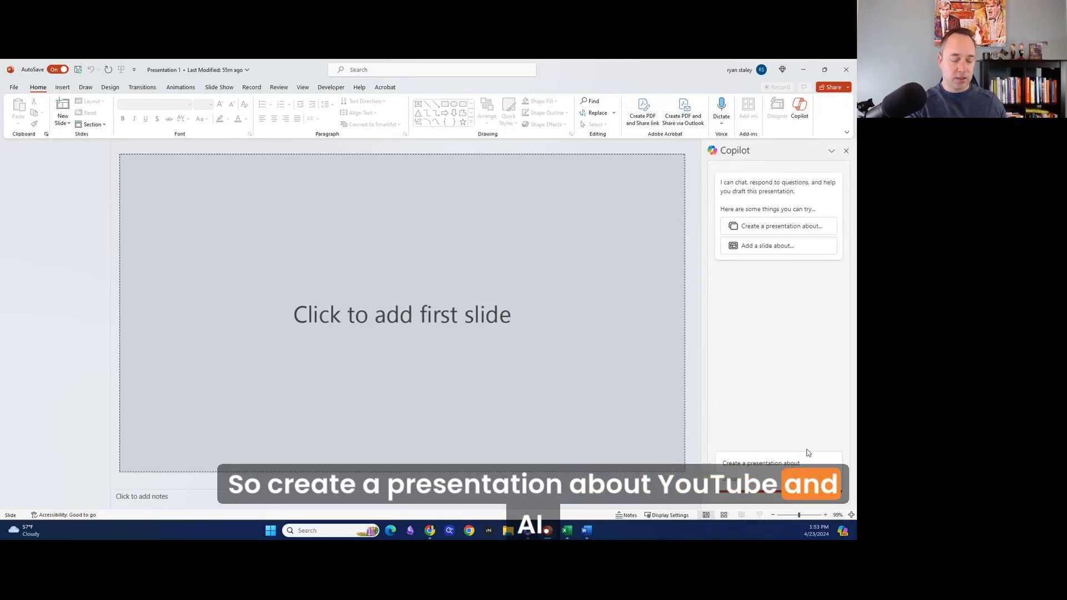
pyautogui.write('youtube')
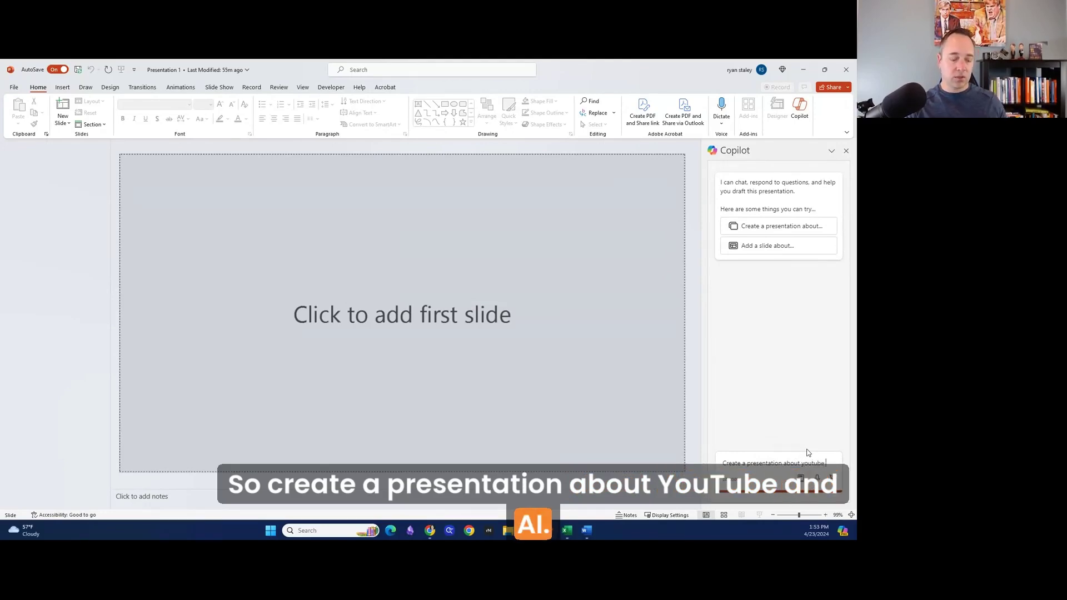
pyautogui.write(' and AI ')
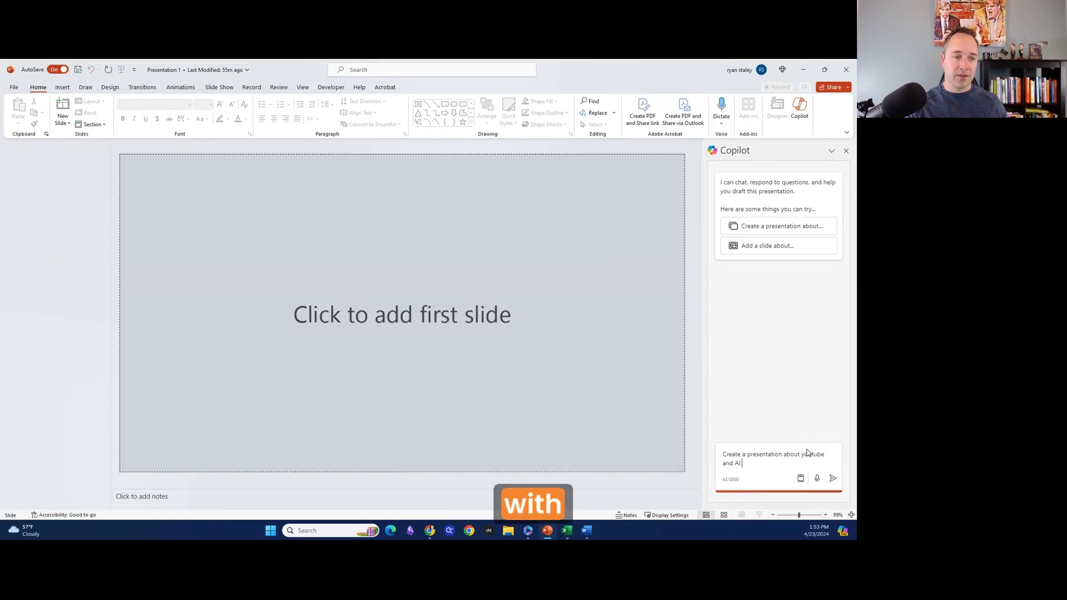
pyautogui.write('with')
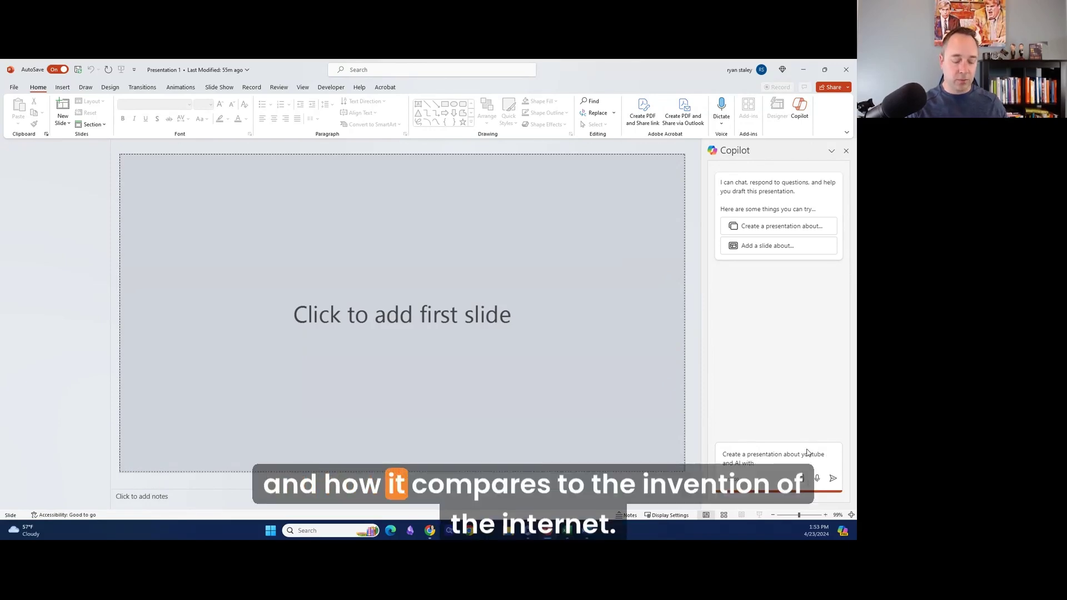
pyautogui.press('BackSpace')
pyautogui.press('BackSpace')
pyautogui.press('BackSpace')
pyautogui.press('BackSpace')
pyautogui.write('and how it compare')
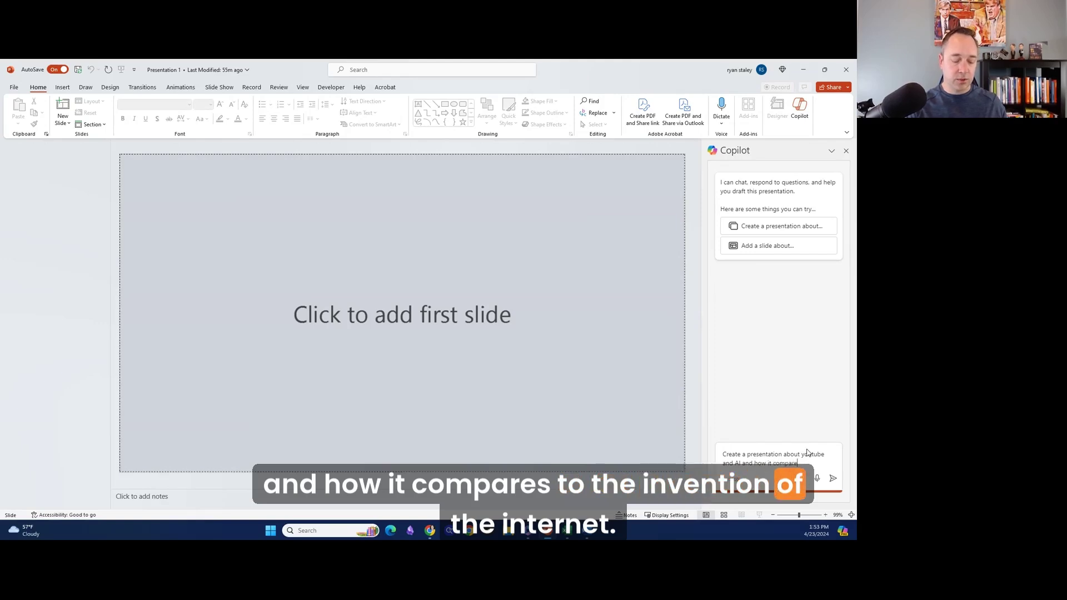
pyautogui.write('s to the invention of')
pyautogui.write(' t')
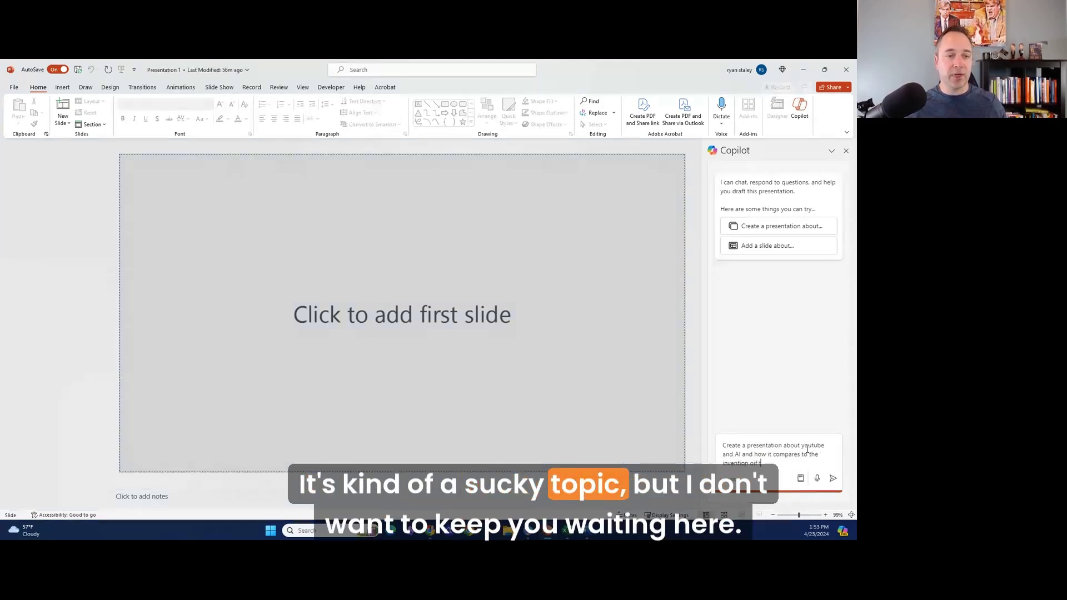
pyautogui.write('he internet')
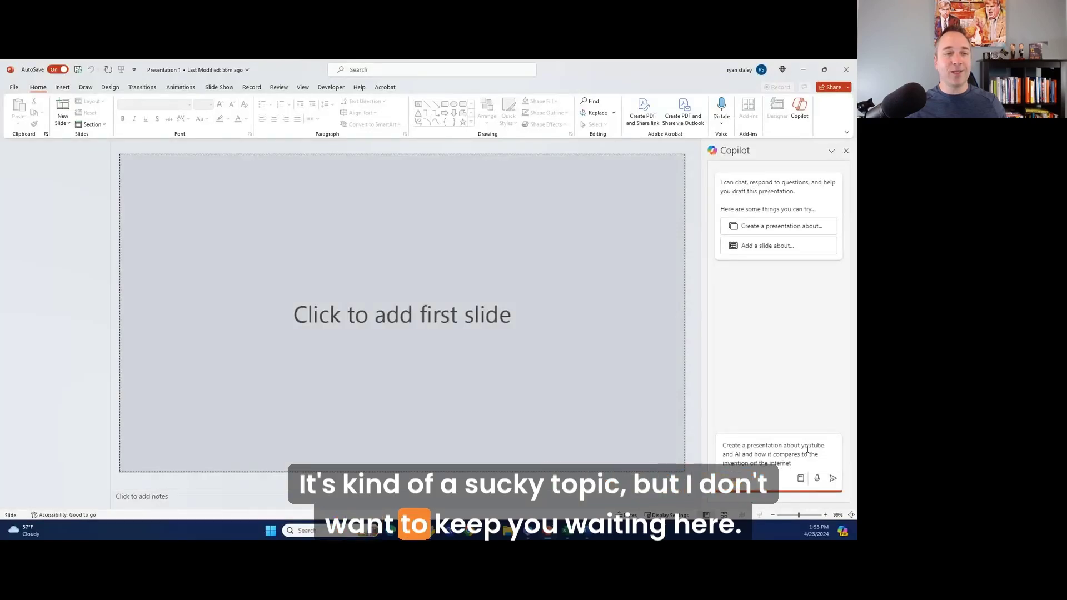
# - Generate the six-slide 'YouTube, AI, and the Invention of the Internet' deck and review it through the Conclusion
pyautogui.click(834, 479)
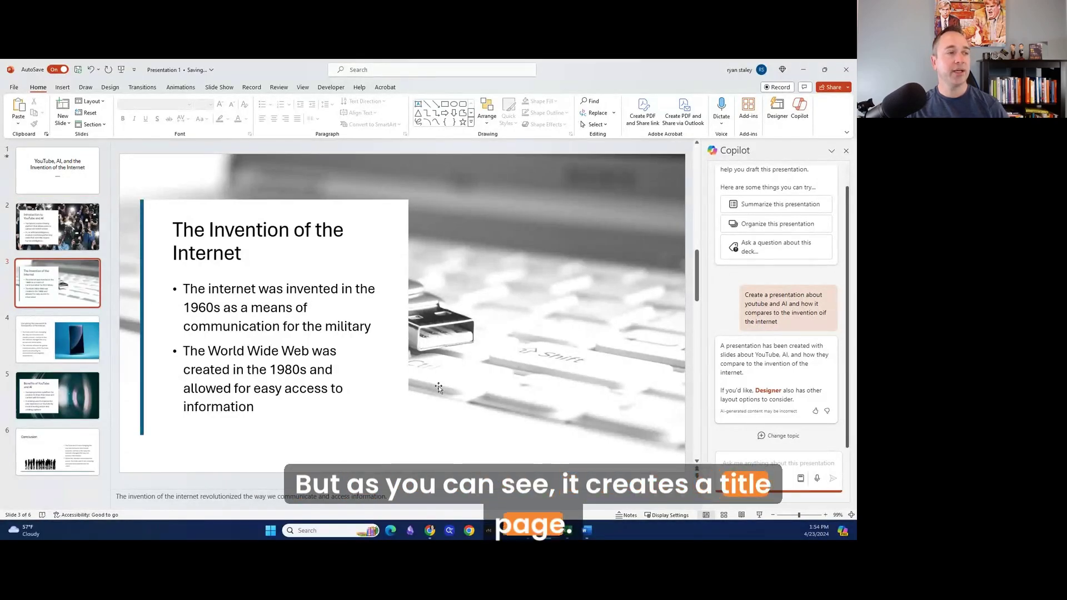
pyautogui.click(81, 167)
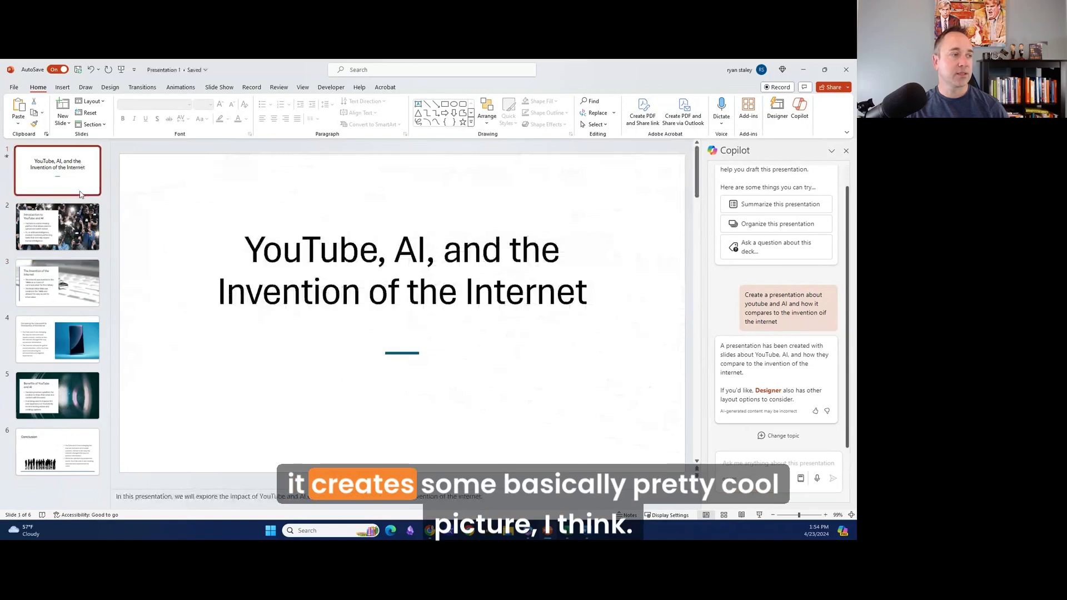
pyautogui.click(79, 237)
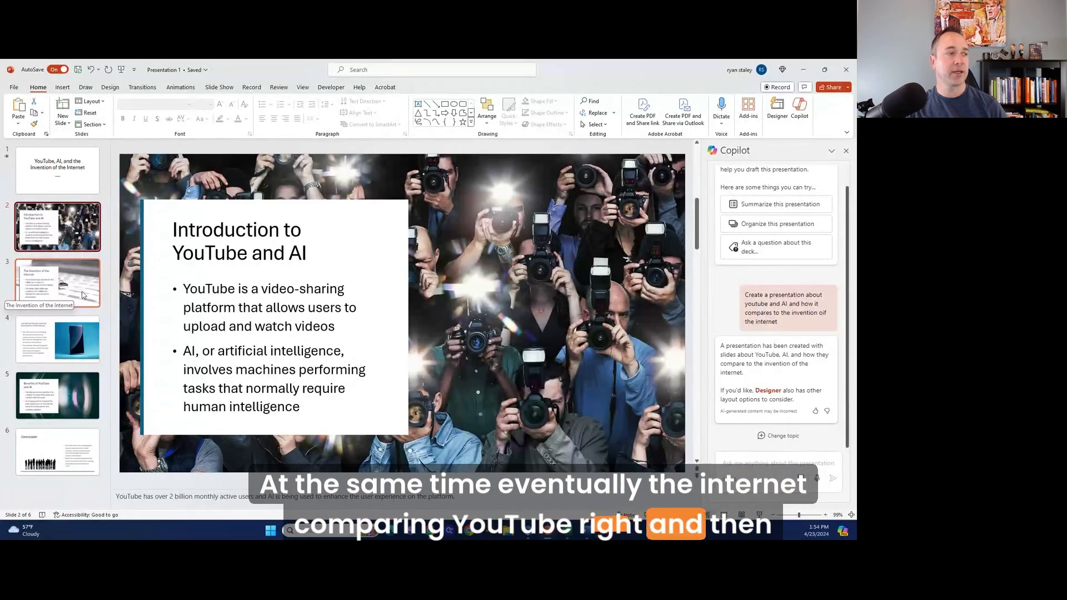
pyautogui.click(82, 288)
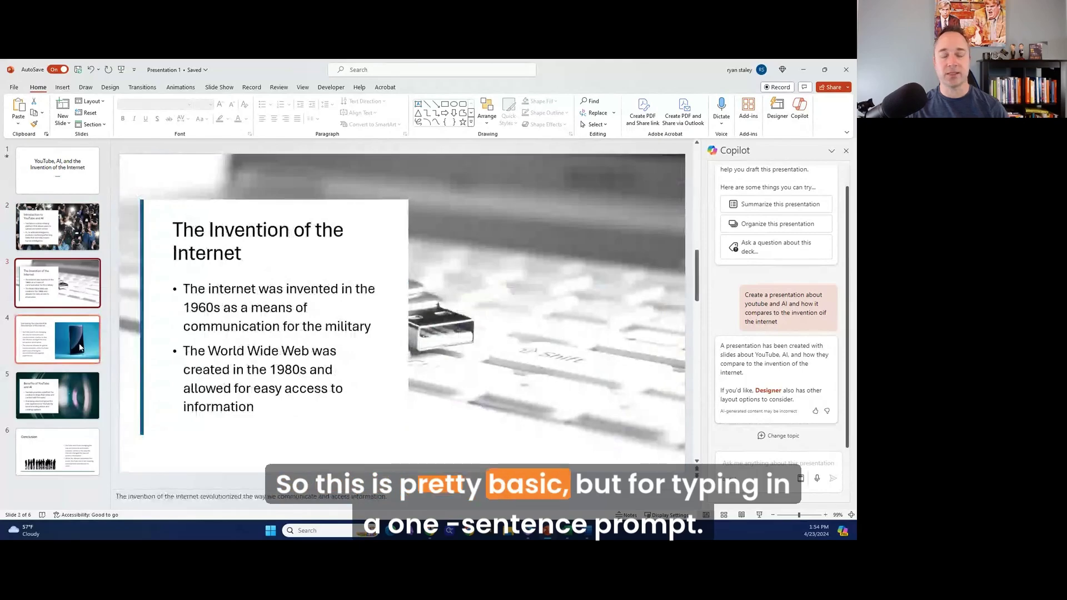
pyautogui.click(76, 345)
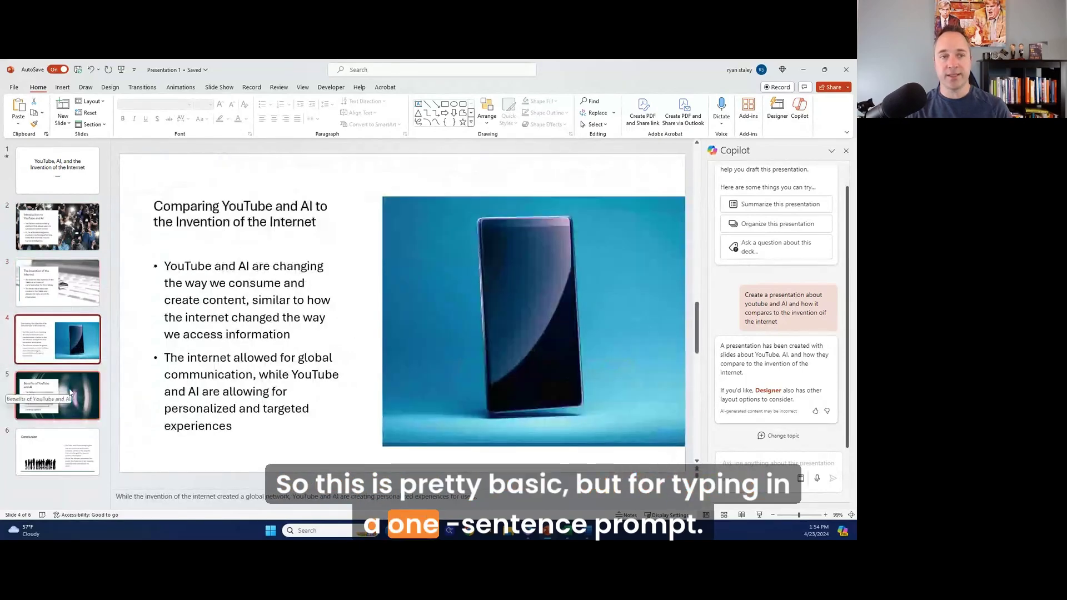
pyautogui.click(56, 451)
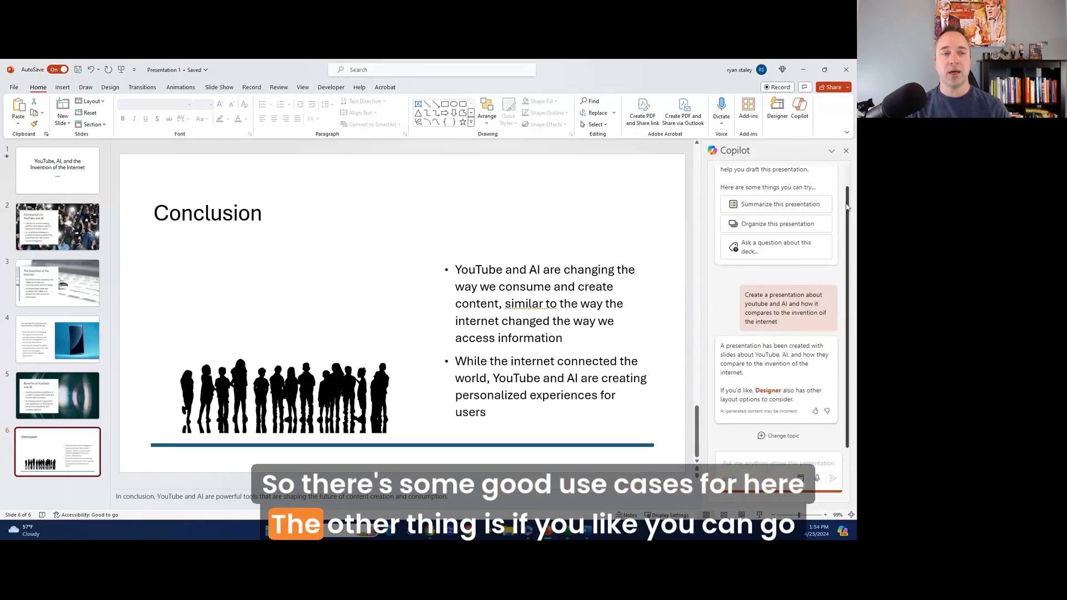
pyautogui.scroll(1, 849, 188)
pyautogui.scroll(-1, 772, 402)
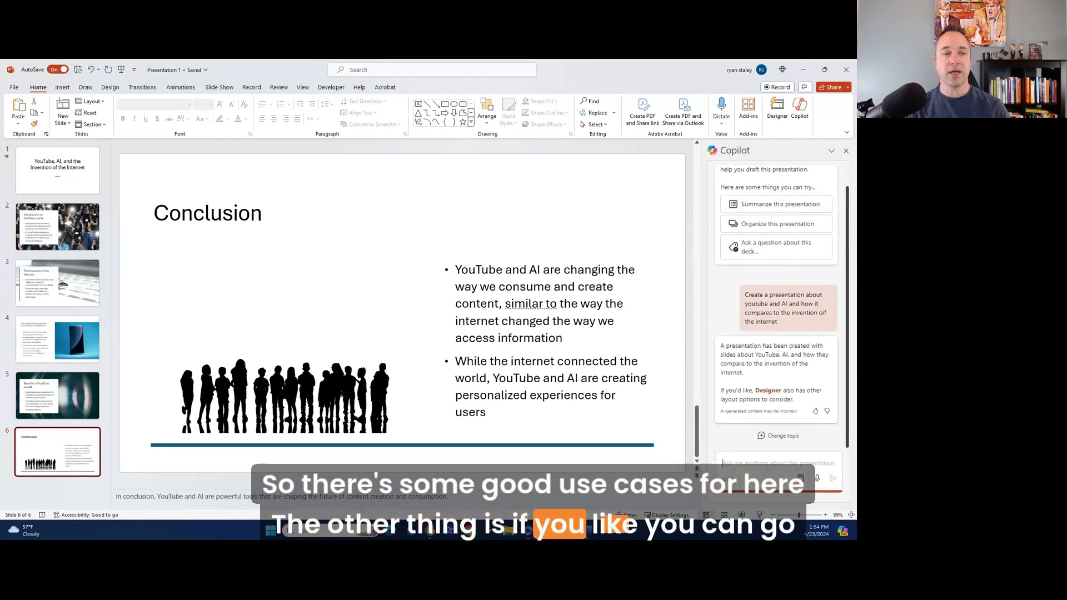
pyautogui.click(768, 392)
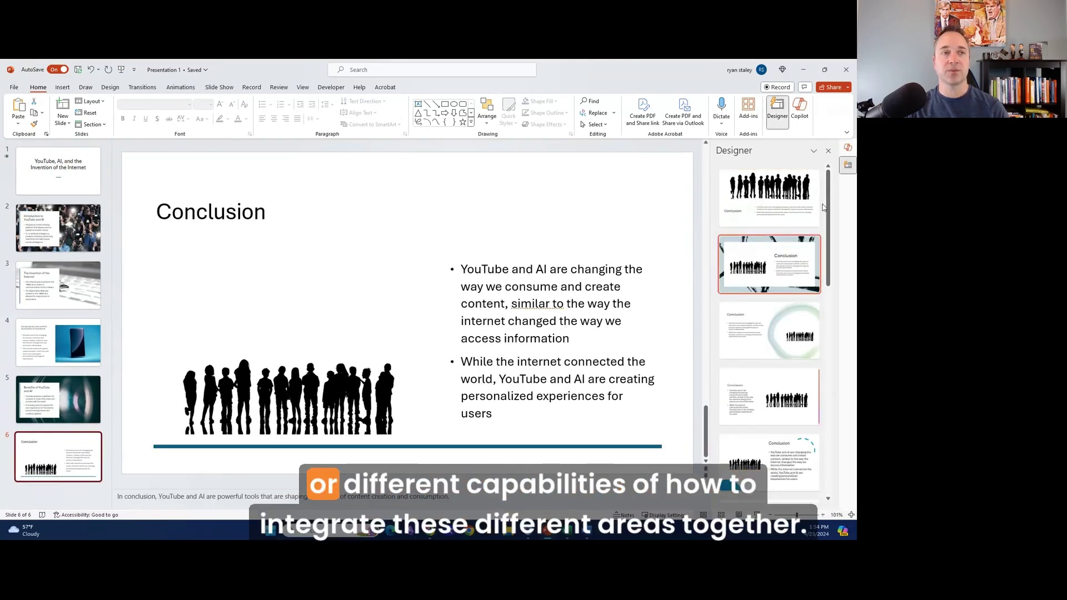
pyautogui.moveTo(830, 200); pyautogui.dragTo(854, 360)
pyautogui.scroll(10, 778, 261)
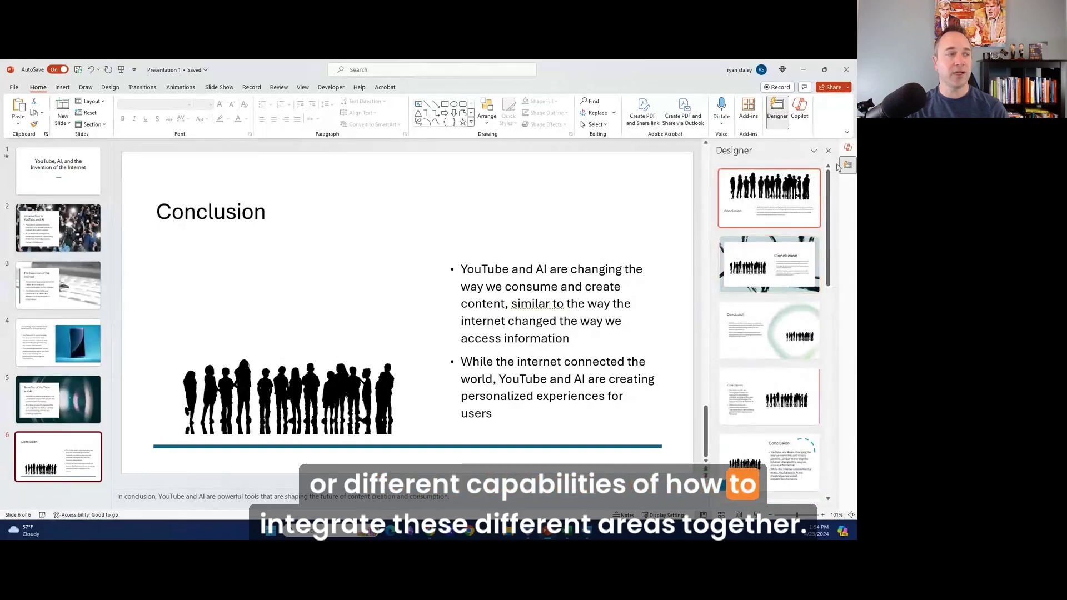
pyautogui.click(848, 147)
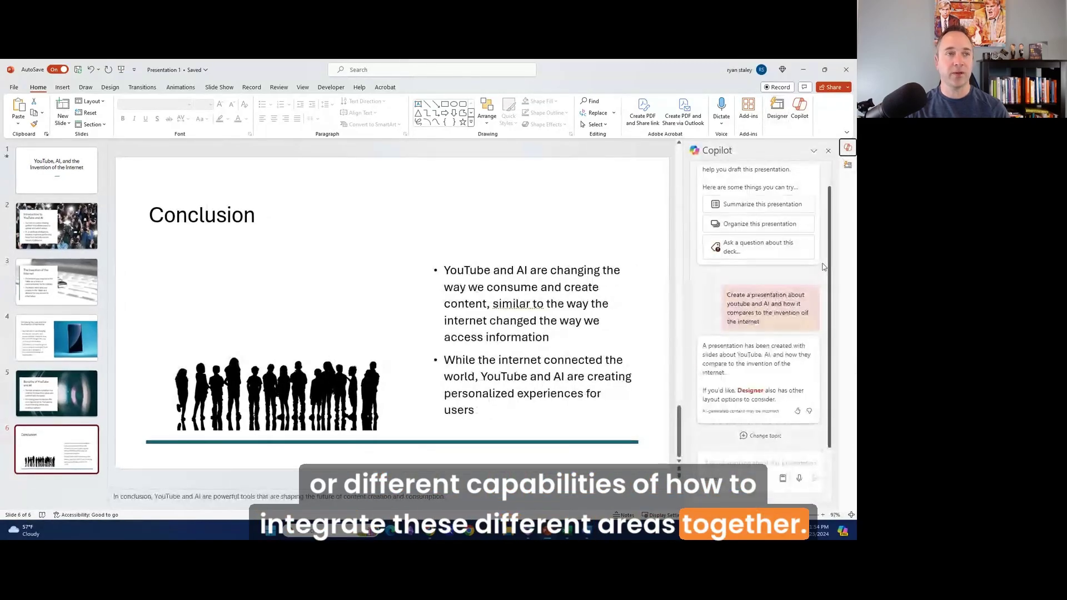
pyautogui.scroll(1, 825, 262)
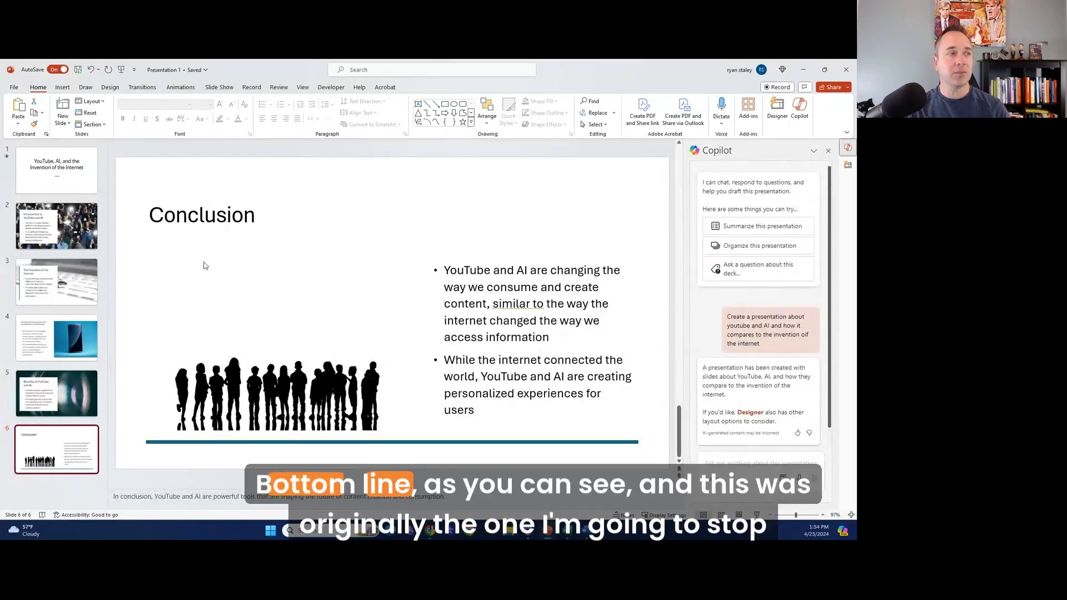
# - Minimize PowerPoint so the new blank Word document is visible
pyautogui.click(804, 69)
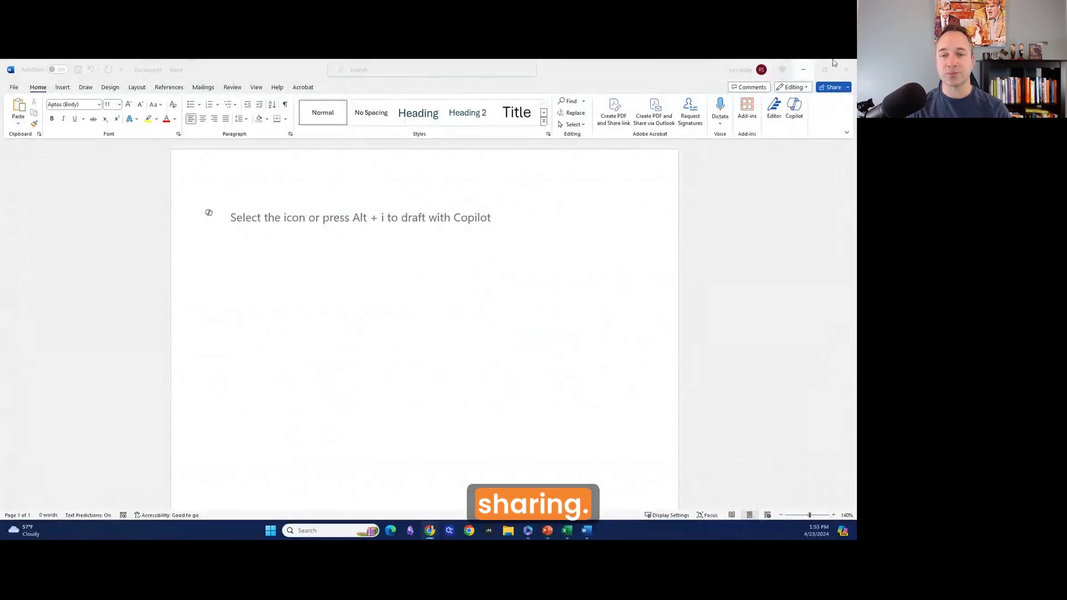